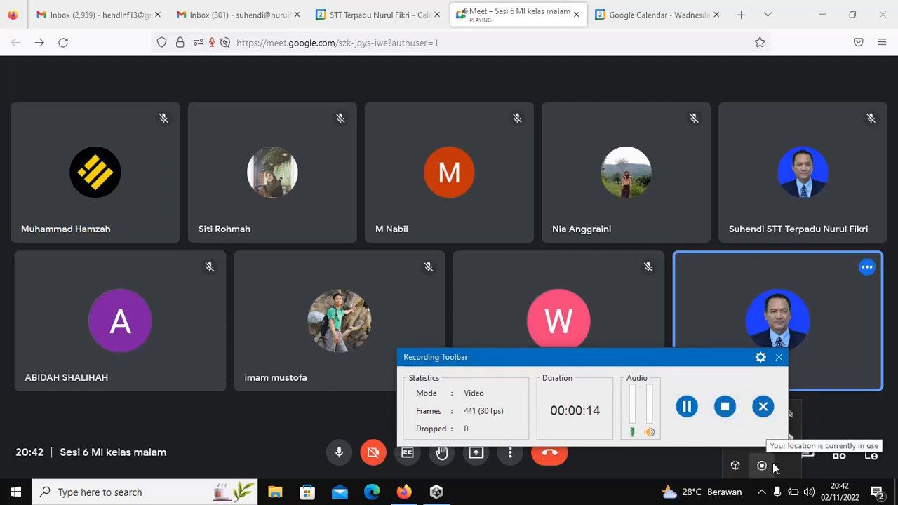
# Step: Admit the person waiting outside the organisation into the Meet call, then switch to Unity Hub
pyautogui.moveTo(733, 367); pyautogui.dragTo(610, 371)
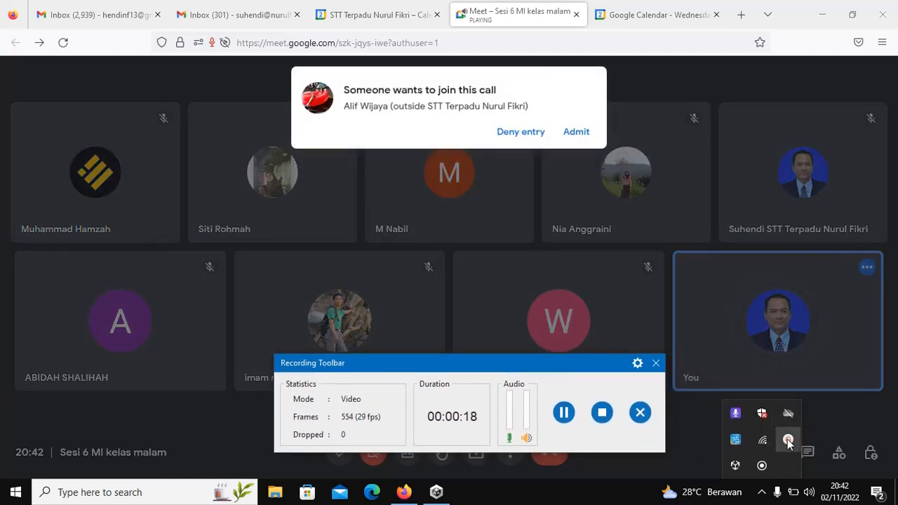
pyautogui.click(788, 440)
pyautogui.click(565, 136)
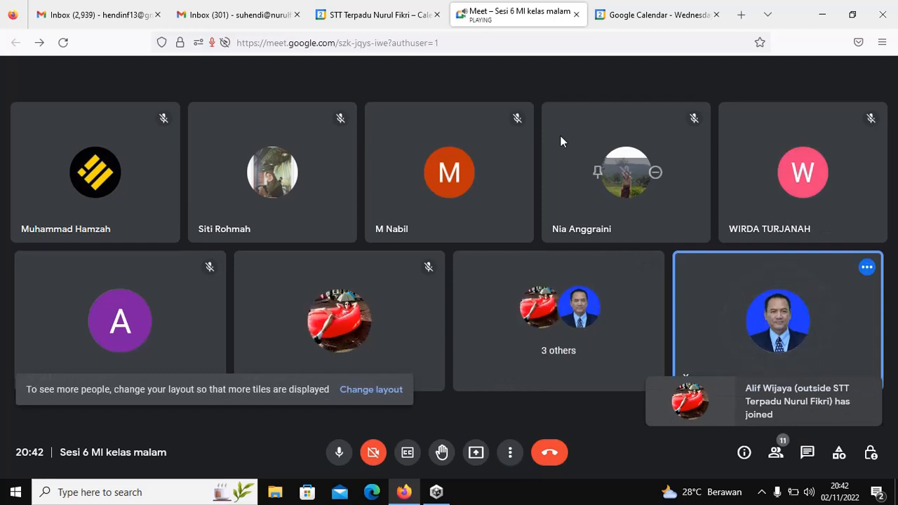
pyautogui.click(436, 492)
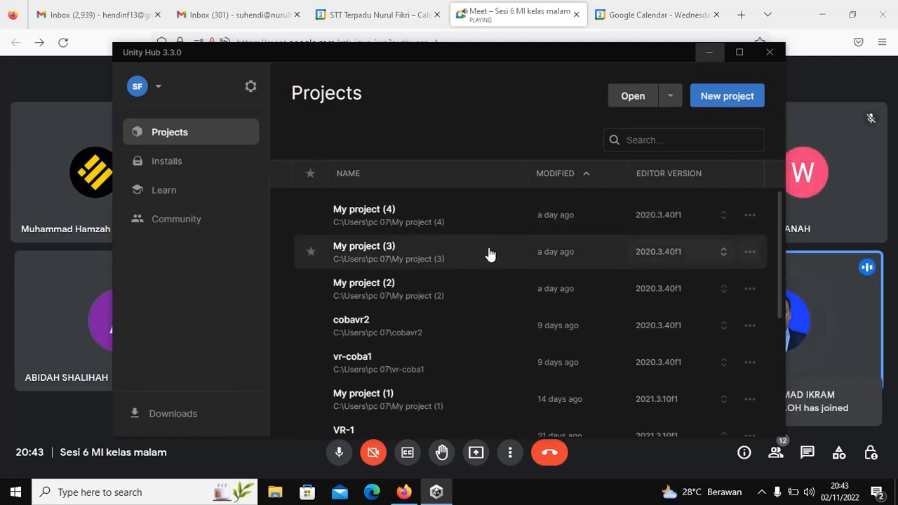
# Step: Show Unity Hub's Installs page listing editors 2021.3.10f1 and 2020.3.40f1
pyautogui.click(177, 162)
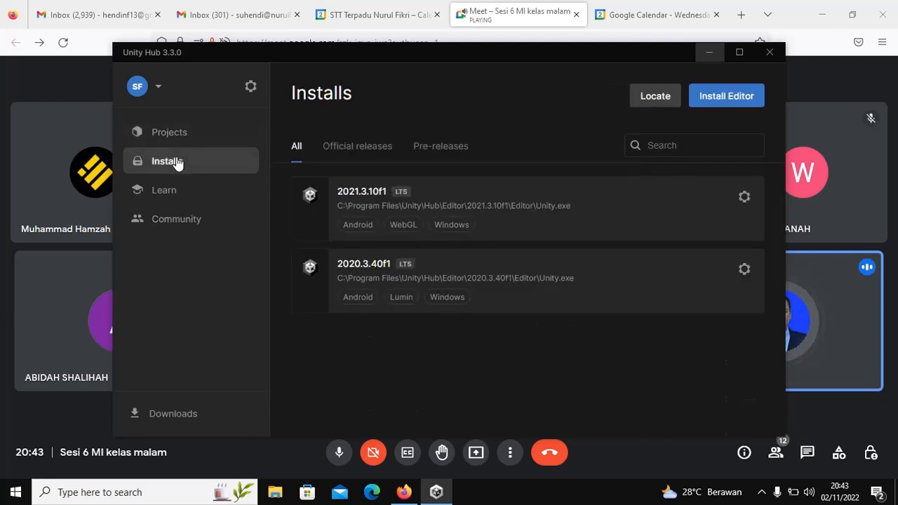
# Step: Present the entire screen to the Meet call, allowing the site screen access
pyautogui.click(707, 55)
pyautogui.click(476, 452)
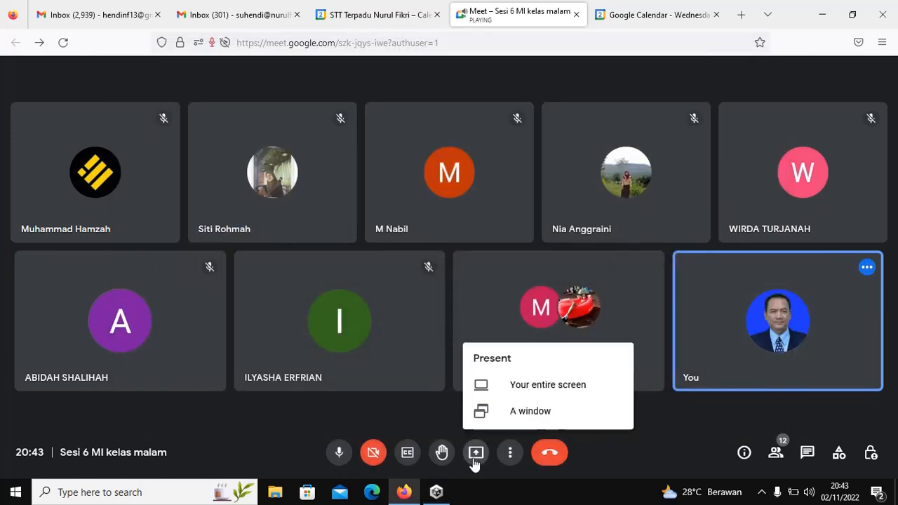
pyautogui.click(521, 393)
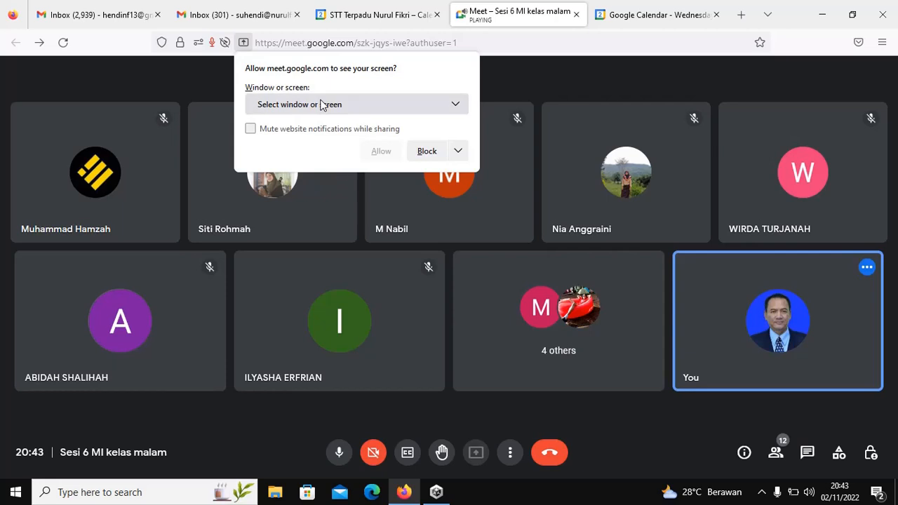
pyautogui.click(456, 105)
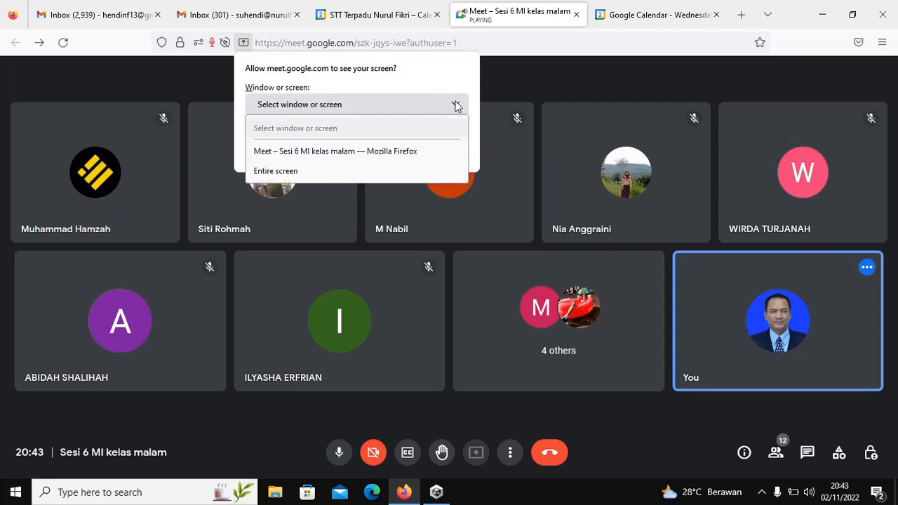
pyautogui.click(280, 170)
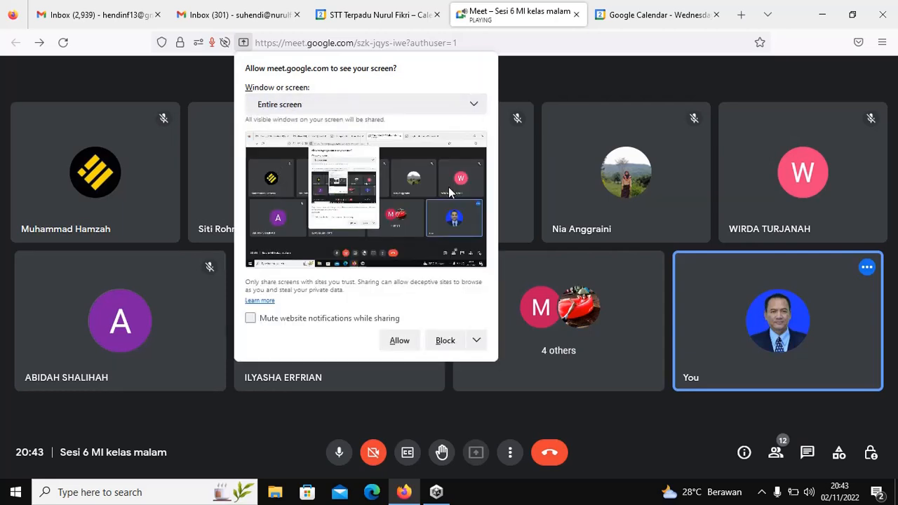
pyautogui.click(411, 339)
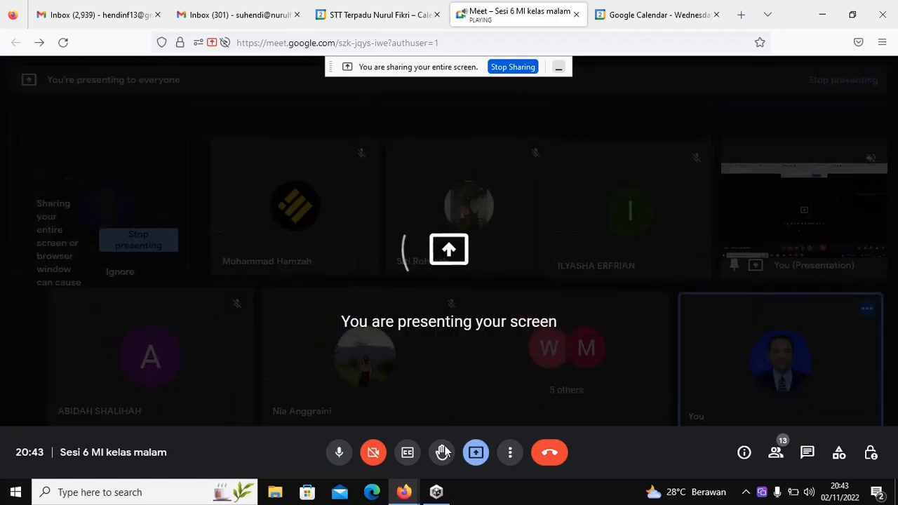
pyautogui.click(445, 491)
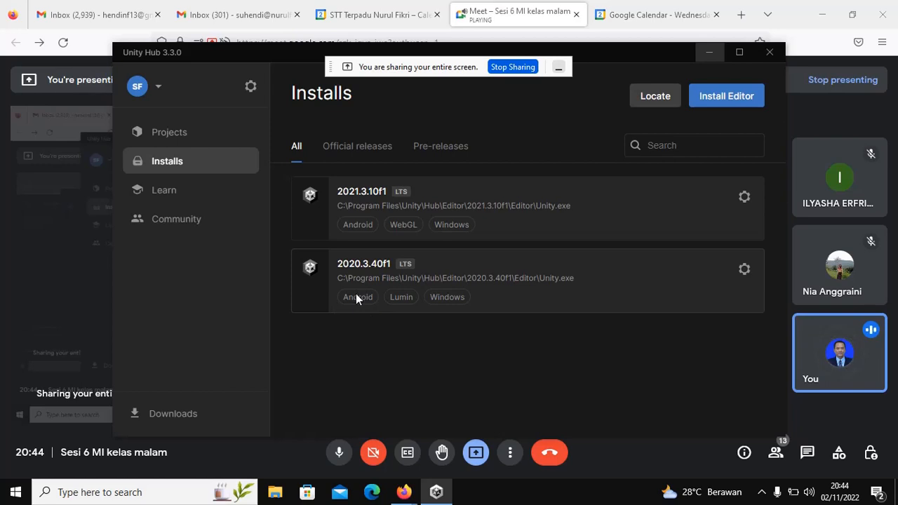
# Step: Open the gear options menu for the 2020.3.40f1 editor on the Installs page
pyautogui.click(745, 271)
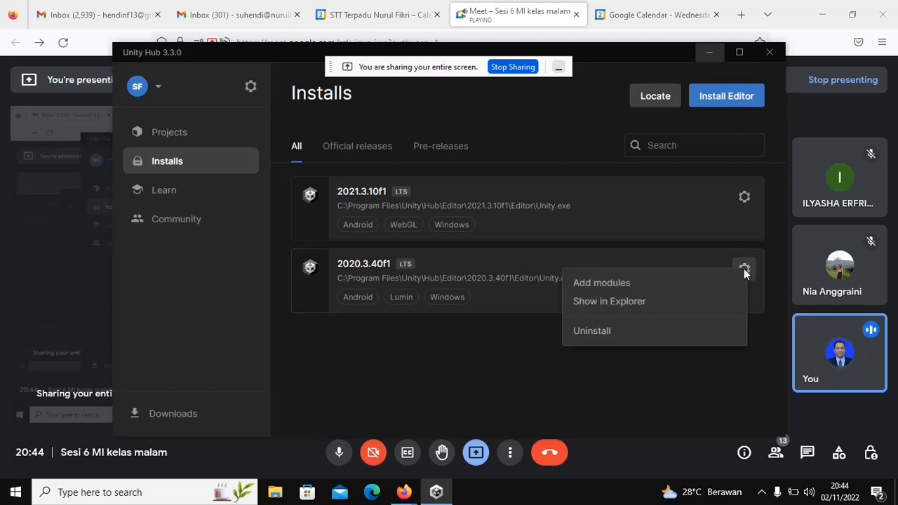
# Step: View the 2020.3.40f1 modules: Android Build Support, OpenJDK and Android SDK & NDK Tools
pyautogui.click(610, 286)
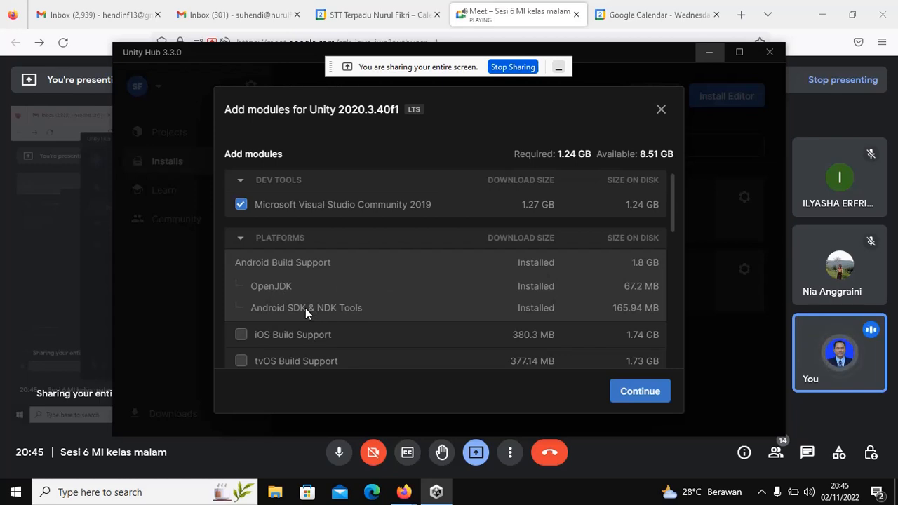
pyautogui.scroll(-2, 308, 306)
pyautogui.scroll(2, 302, 304)
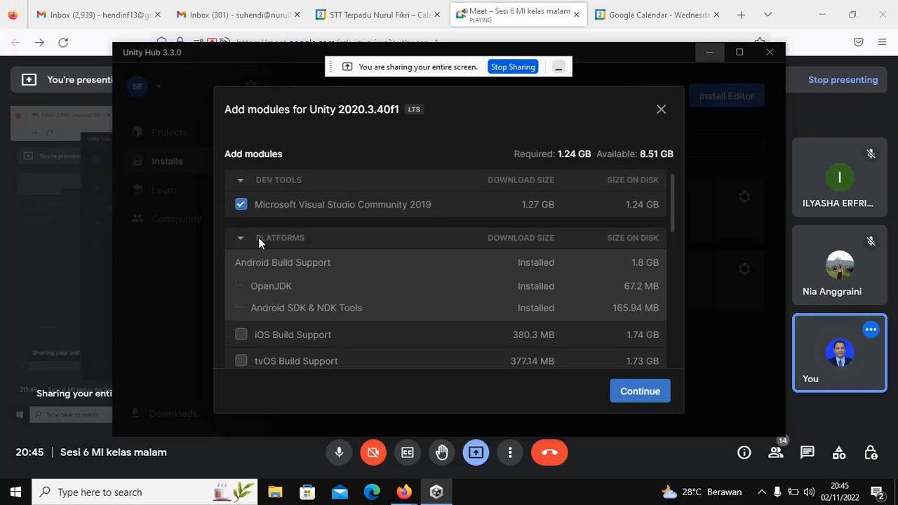
pyautogui.scroll(-4, 259, 238)
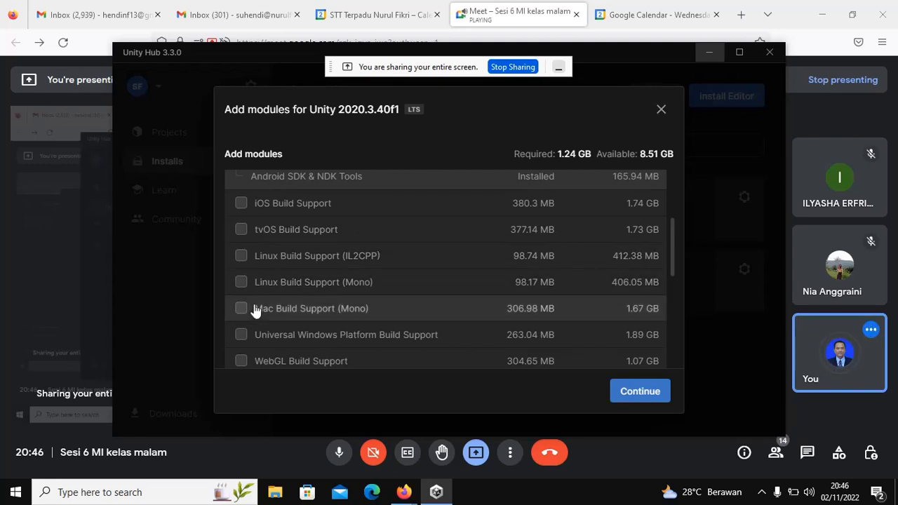
pyautogui.scroll(-1, 356, 310)
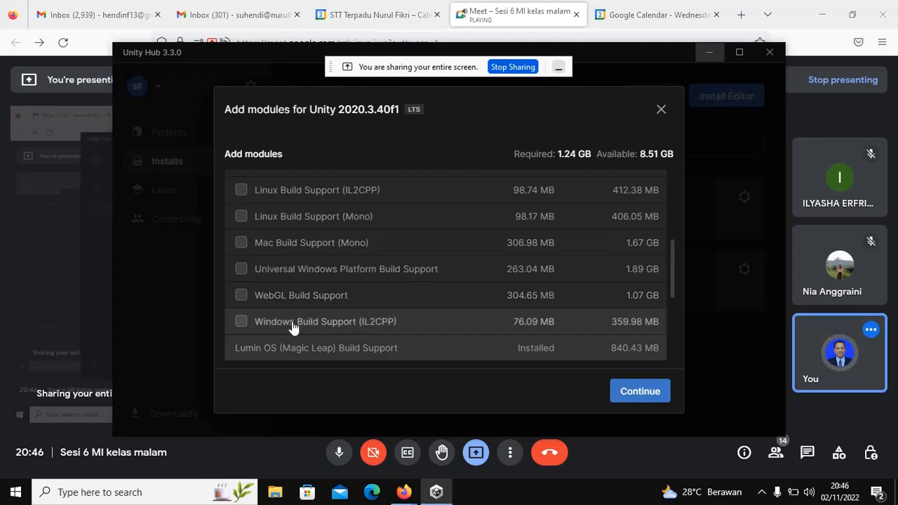
pyautogui.scroll(-1, 416, 325)
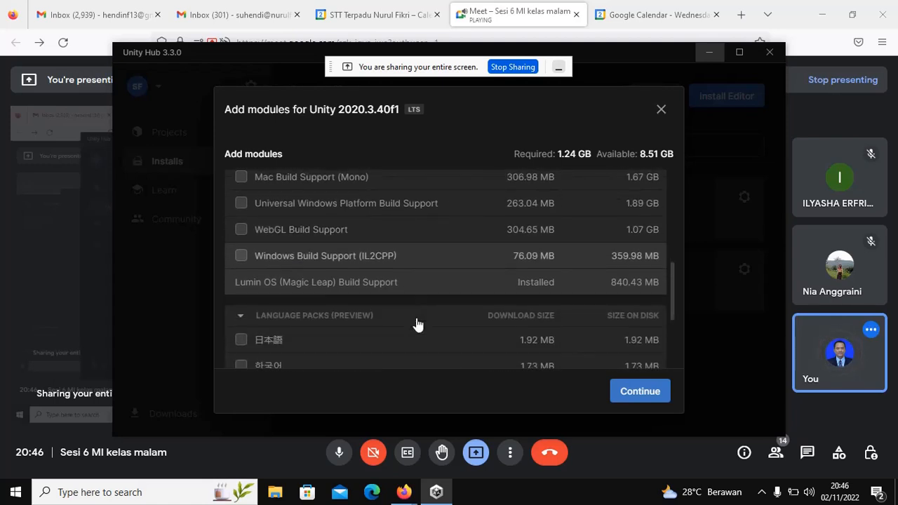
pyautogui.scroll(-1, 417, 325)
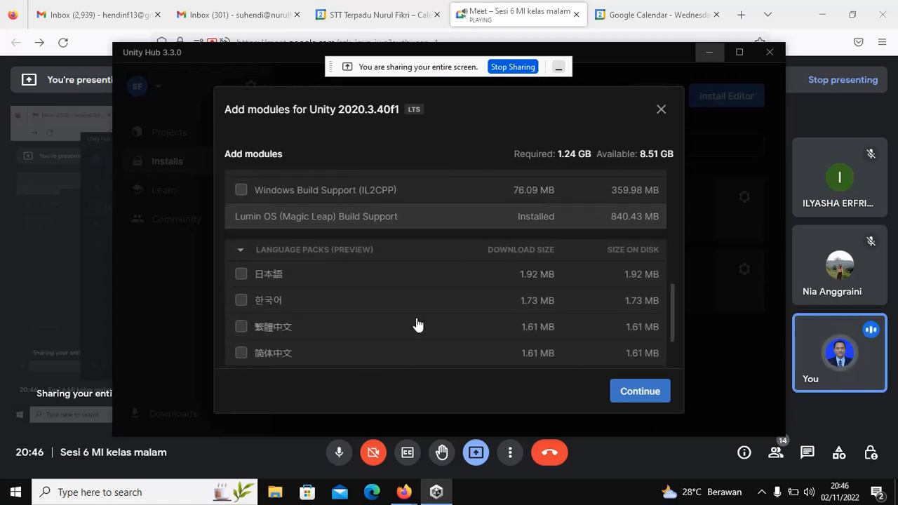
pyautogui.scroll(2, 417, 325)
pyautogui.scroll(-2, 417, 325)
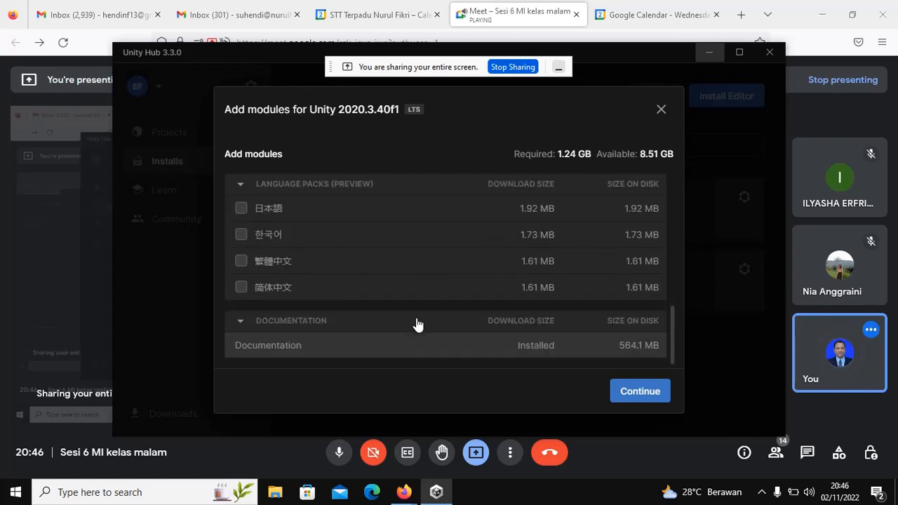
pyautogui.scroll(3, 416, 325)
pyautogui.scroll(2, 417, 324)
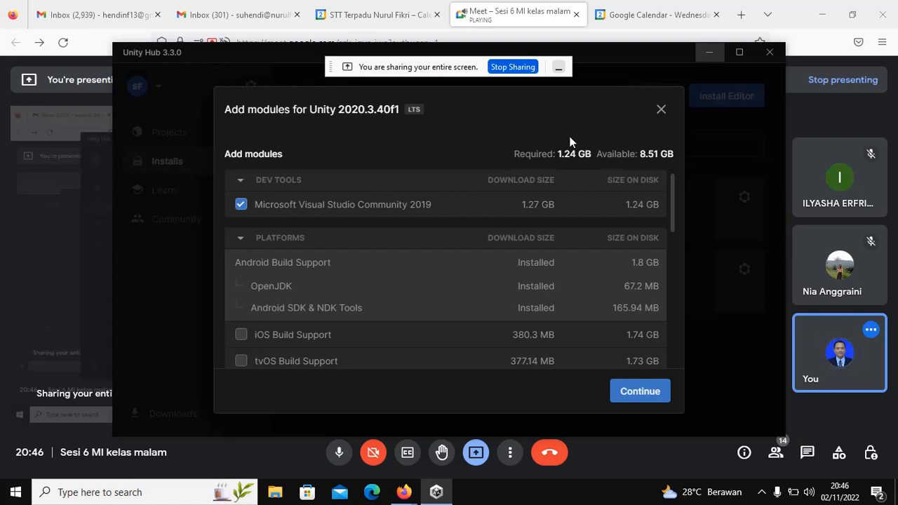
# Step: Close the module list without installing anything and go back to the Projects page
pyautogui.click(658, 111)
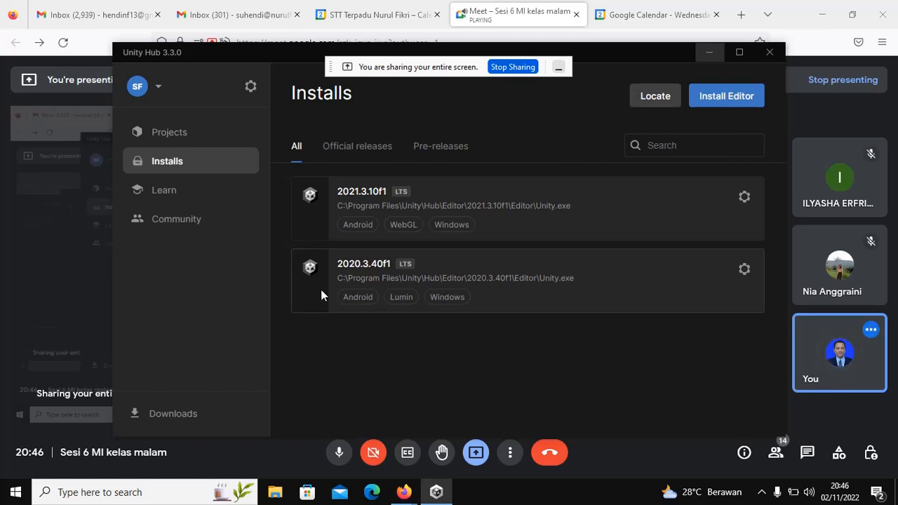
pyautogui.click(157, 139)
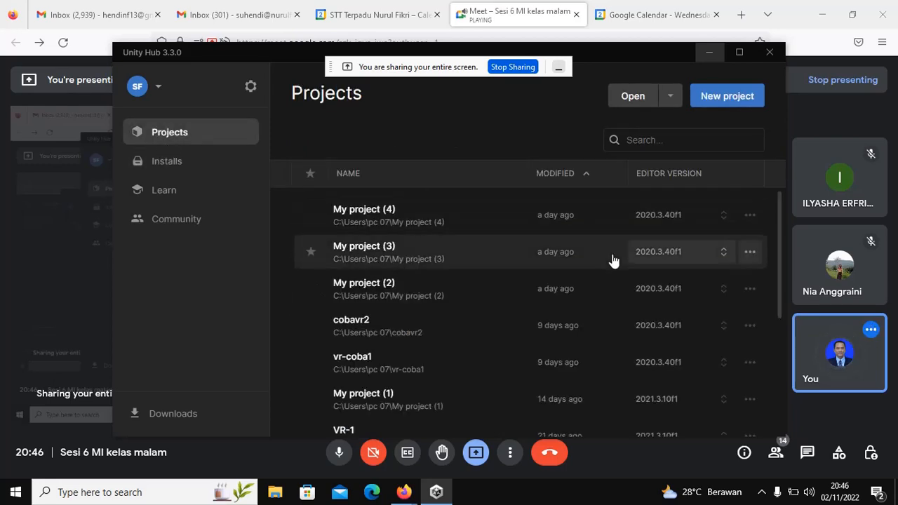
# Step: Create a new 2D Core project named My project (5) on editor 2020.3.40f1
pyautogui.click(725, 100)
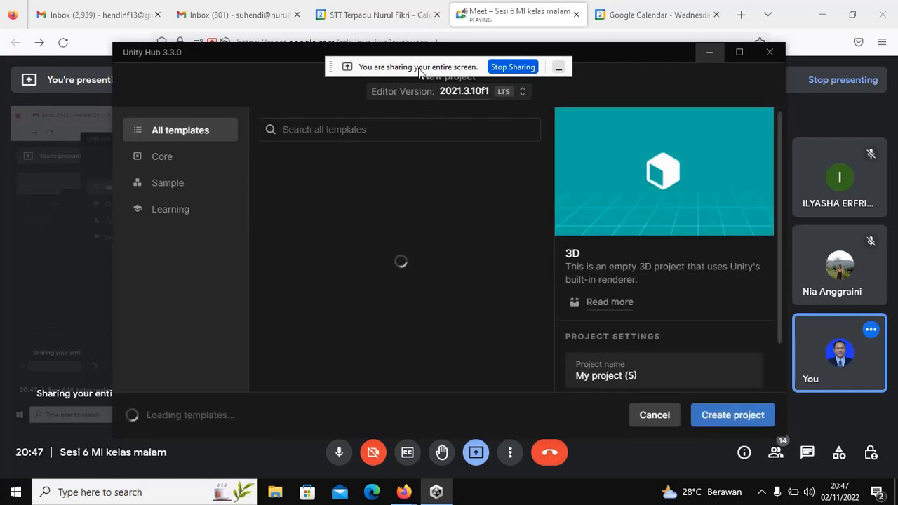
pyautogui.moveTo(415, 68); pyautogui.dragTo(272, 60)
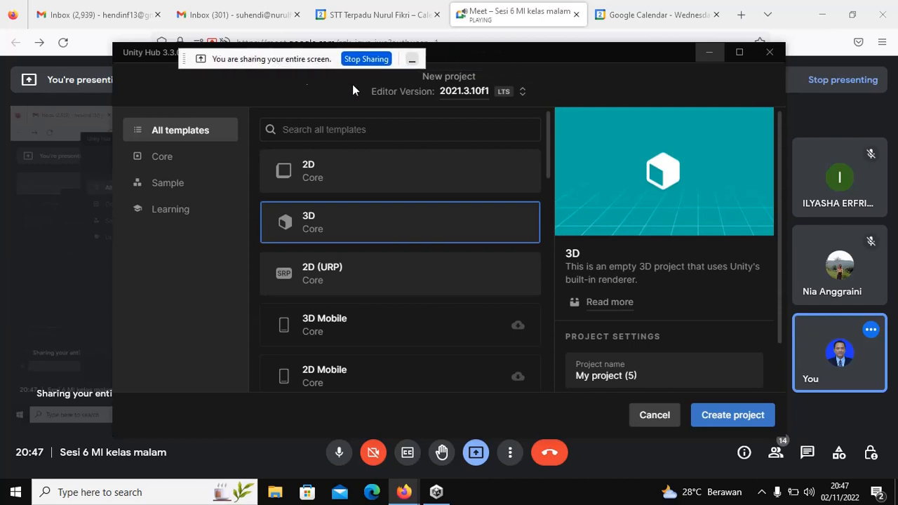
pyautogui.click(523, 95)
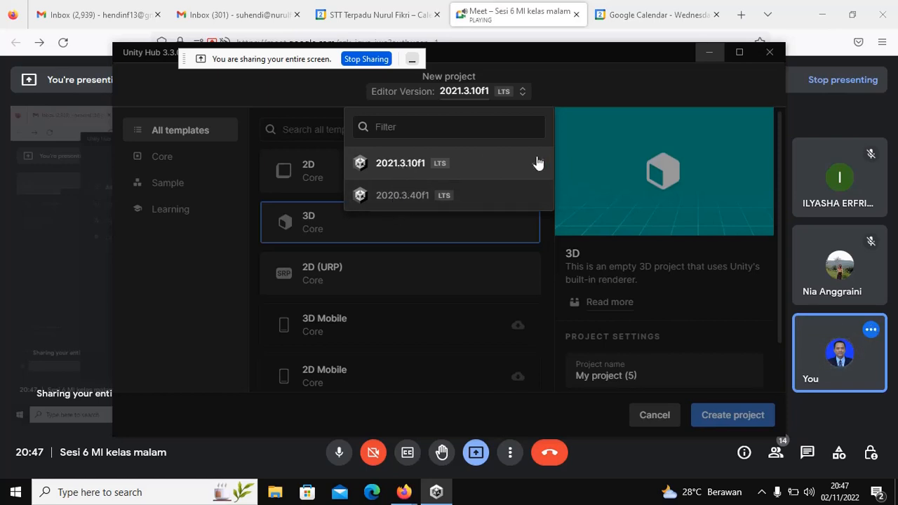
pyautogui.click(402, 197)
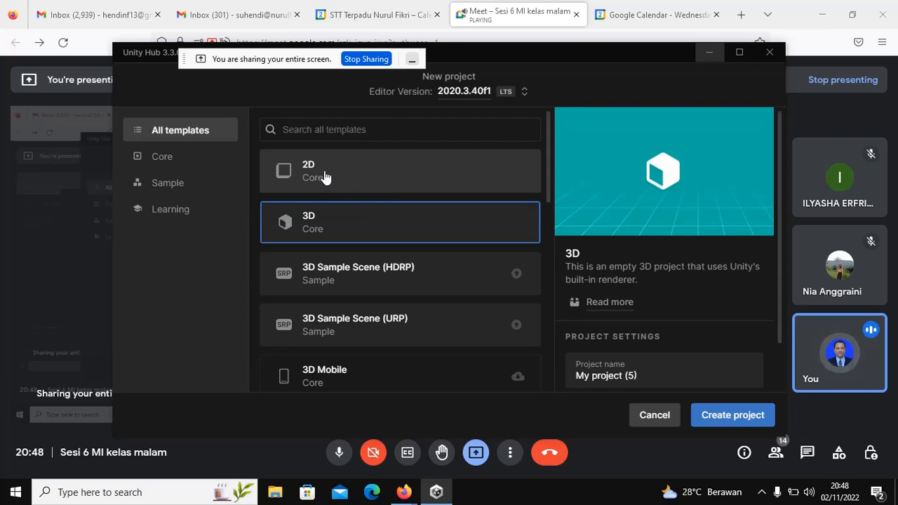
pyautogui.click(288, 169)
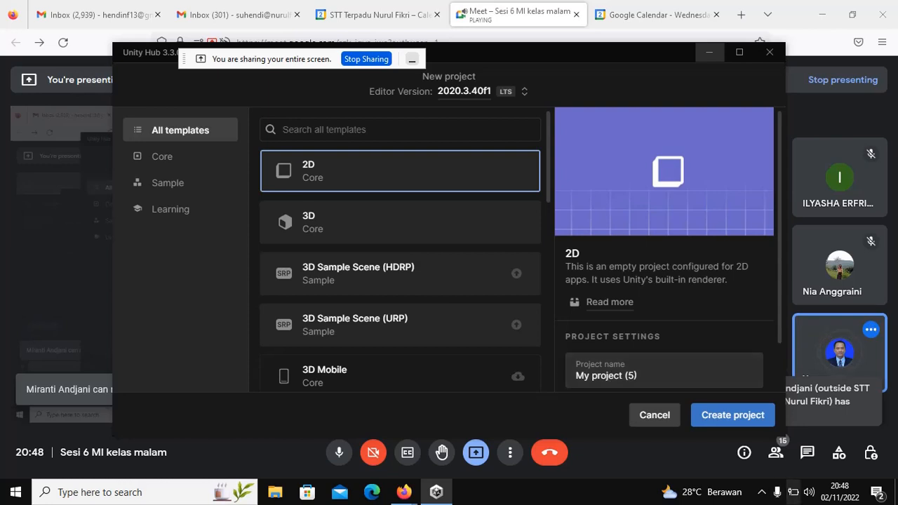
pyautogui.click(732, 415)
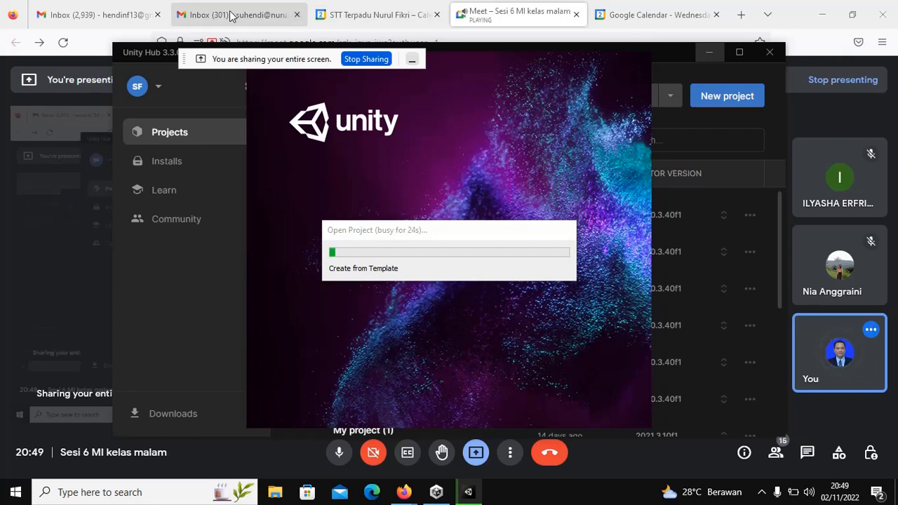
# Step: While the project generates from the template, bring the Firefox Meet window forward
pyautogui.click(742, 19)
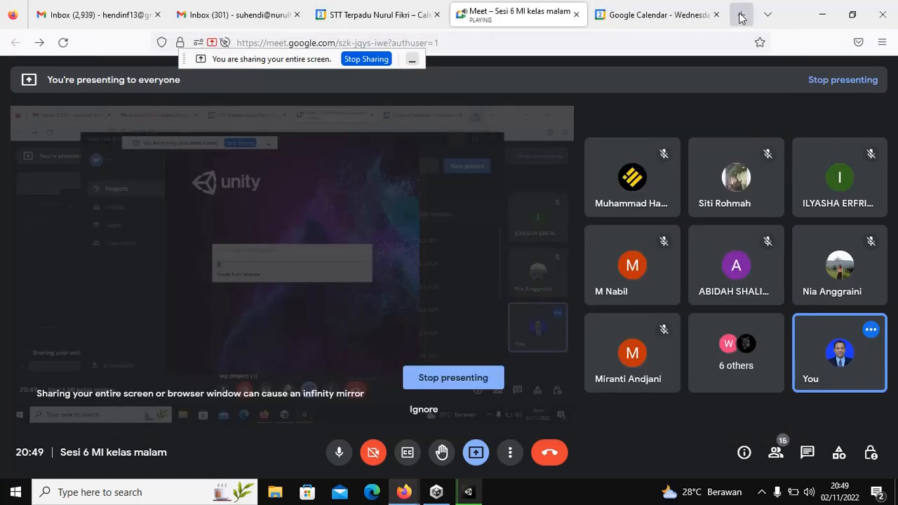
# Step: In a new tab, type 'elen' to load the autocompleted elena.nurulfikri.ac.id site
pyautogui.click(740, 16)
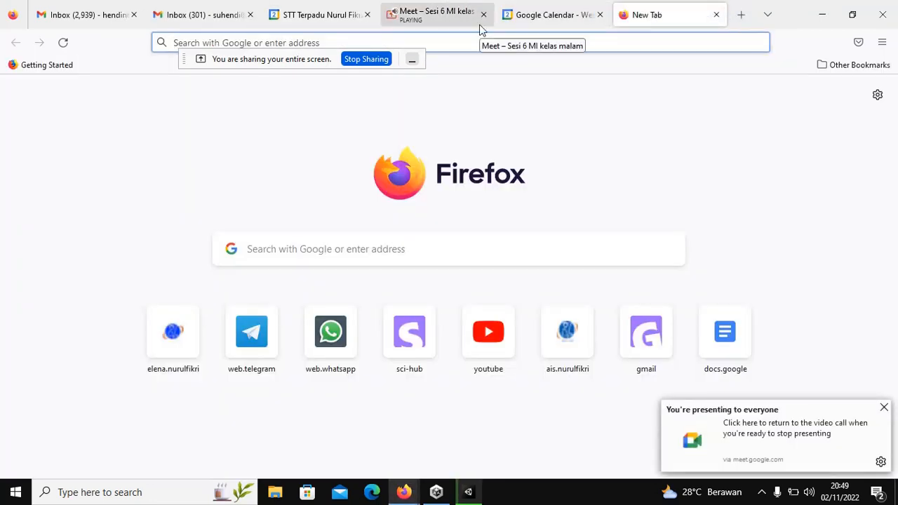
pyautogui.write('elena.nurulfikri.ac.id/')
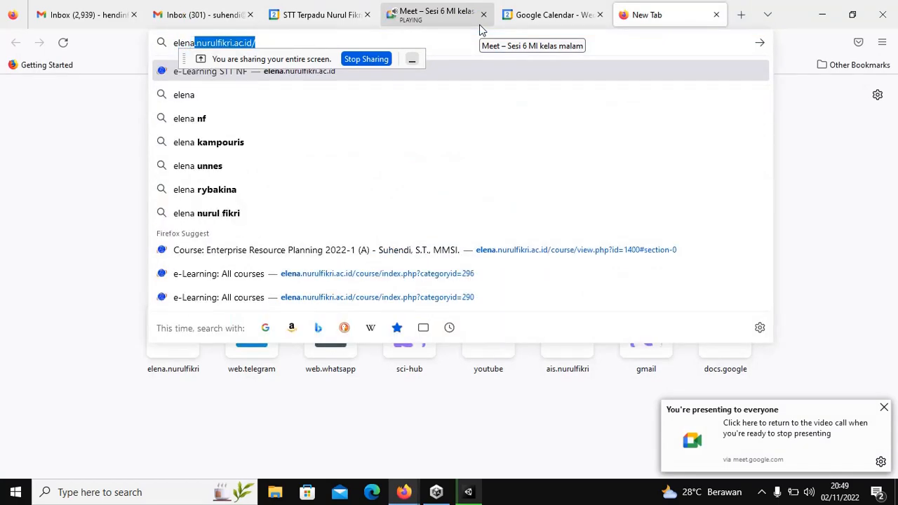
pyautogui.press('Return')
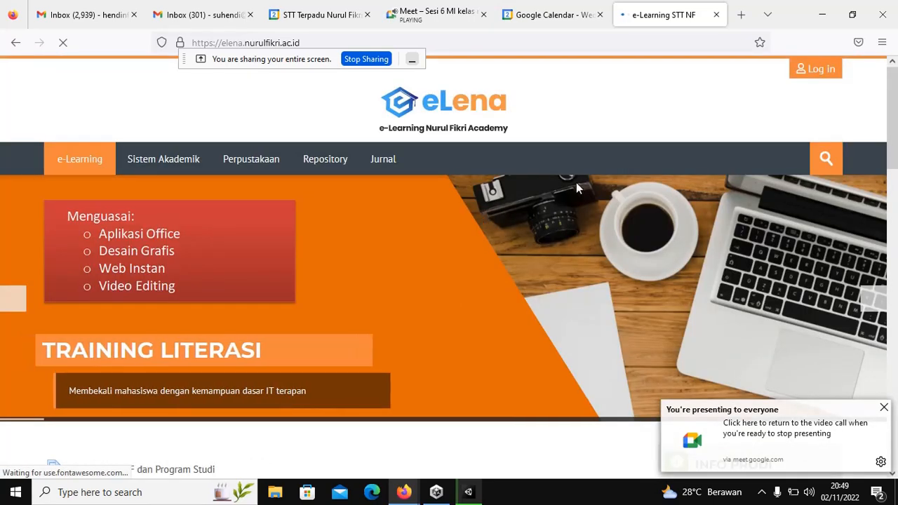
# Step: Log in to eLena with the lecturer's account username and password
pyautogui.scroll(-3, 720, 153)
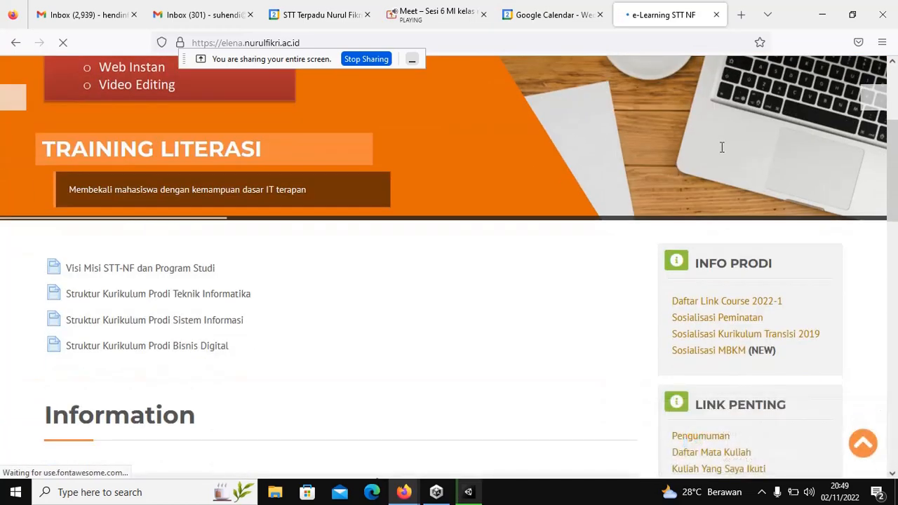
pyautogui.scroll(3, 721, 153)
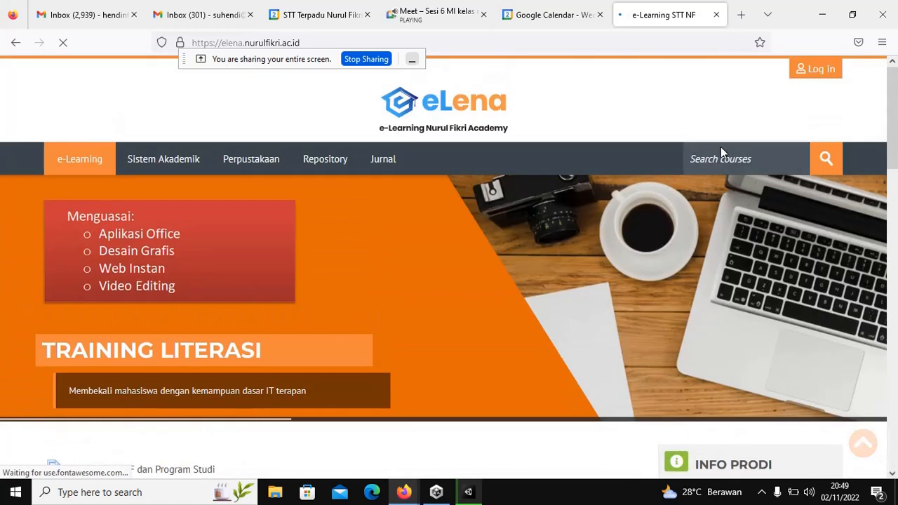
pyautogui.click(810, 73)
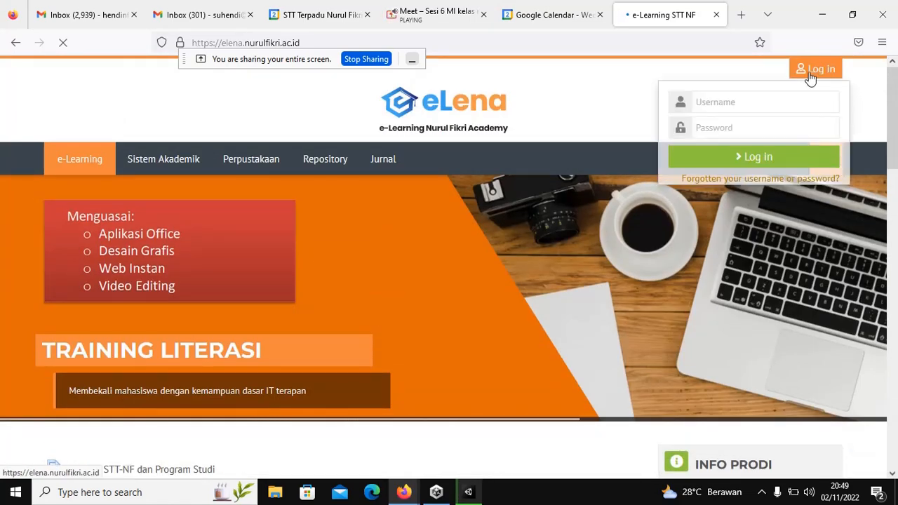
pyautogui.click(756, 107)
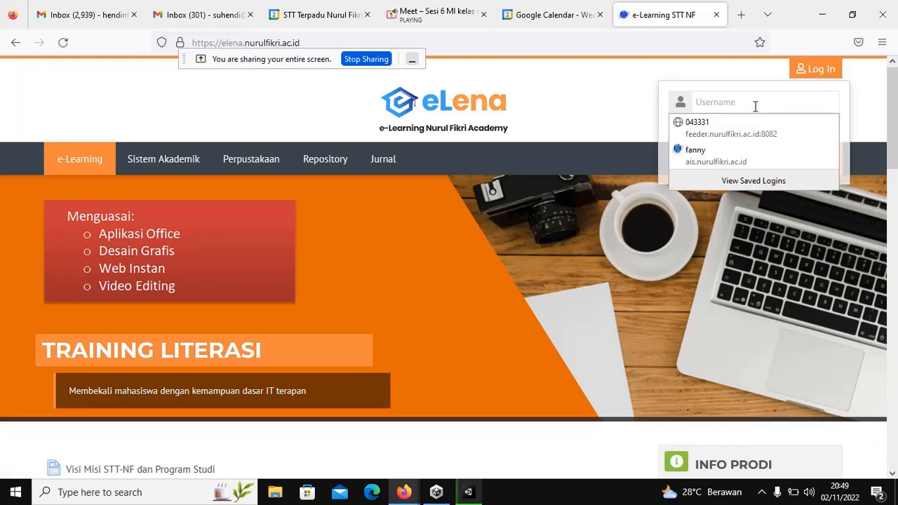
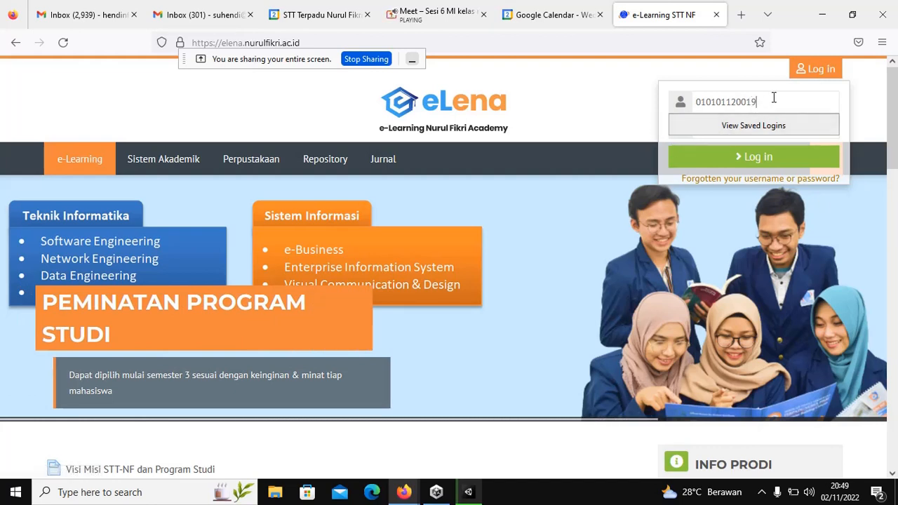
pyautogui.click(751, 127)
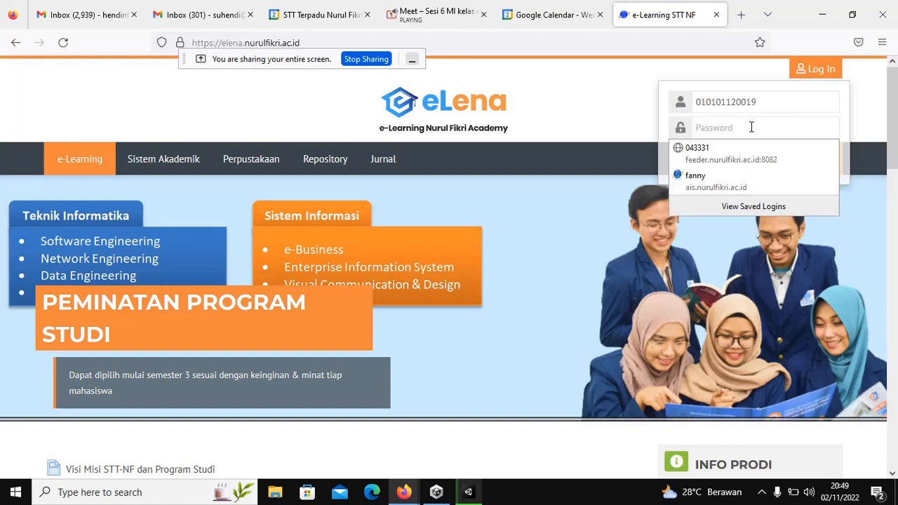
pyautogui.write('••••')
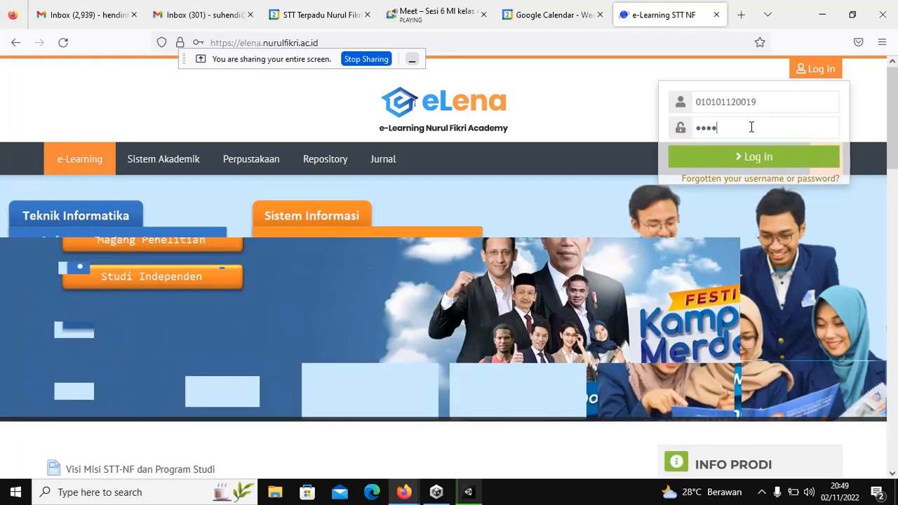
pyautogui.write('•••')
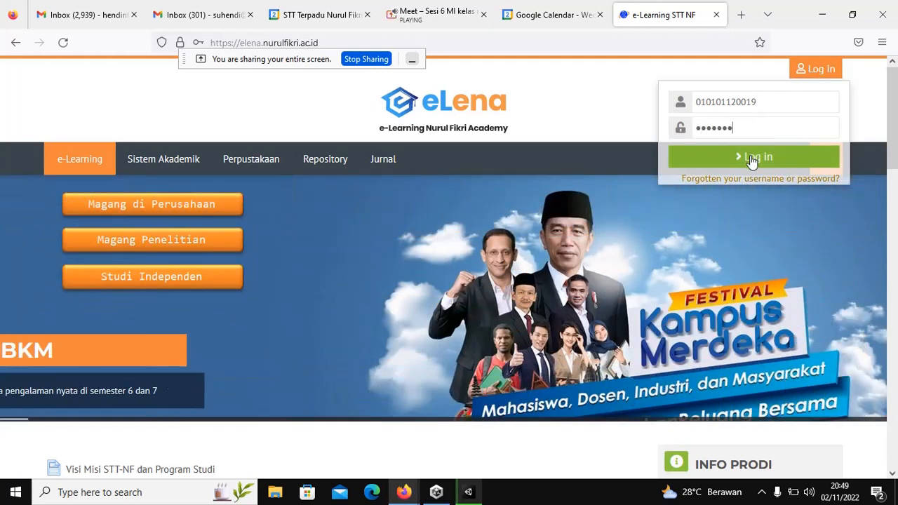
pyautogui.click(752, 156)
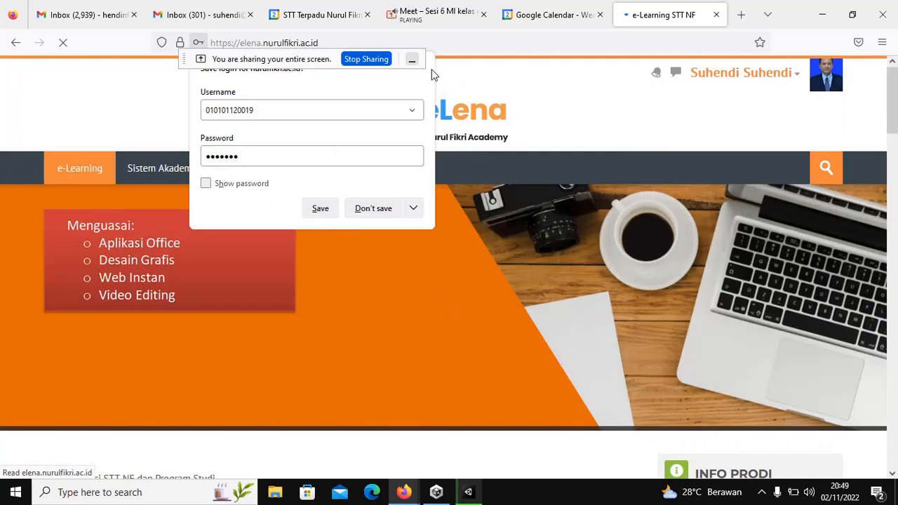
# Step: Move the screen-sharing notice aside and open eLena's Daftar Mata Kuliah course list
pyautogui.moveTo(278, 59); pyautogui.dragTo(209, 77)
pyautogui.scroll(-5, 320, 231)
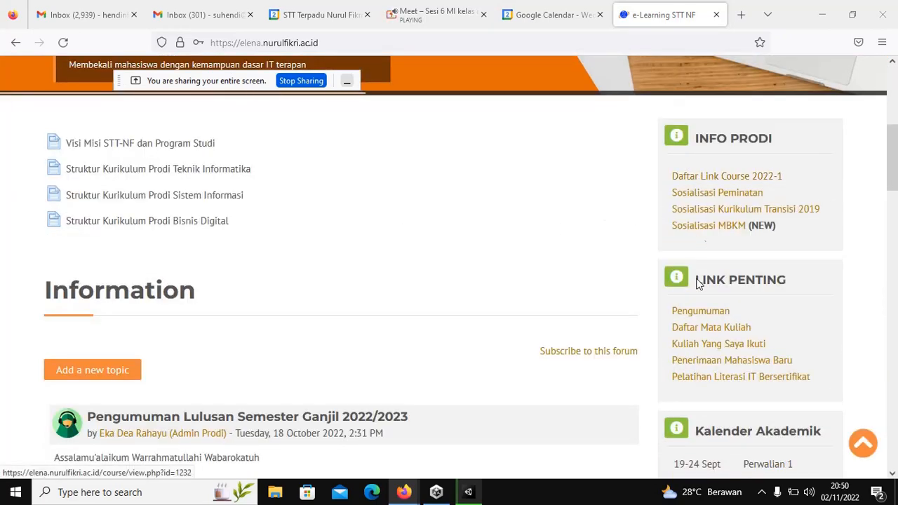
pyautogui.click(692, 328)
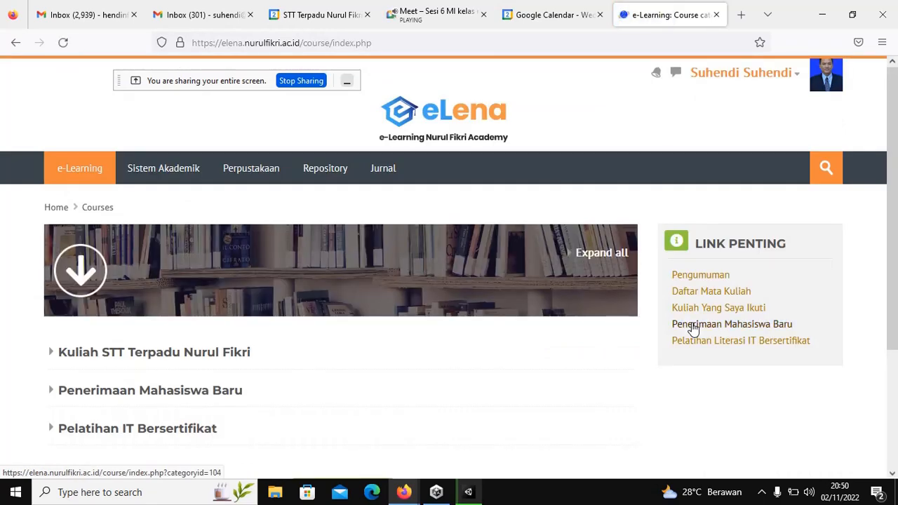
# Step: Drill into Matakuliah Peminatan > Prodi Sistem Informasi > Ganjil 2022-1 to list its courses
pyautogui.scroll(-3, 693, 329)
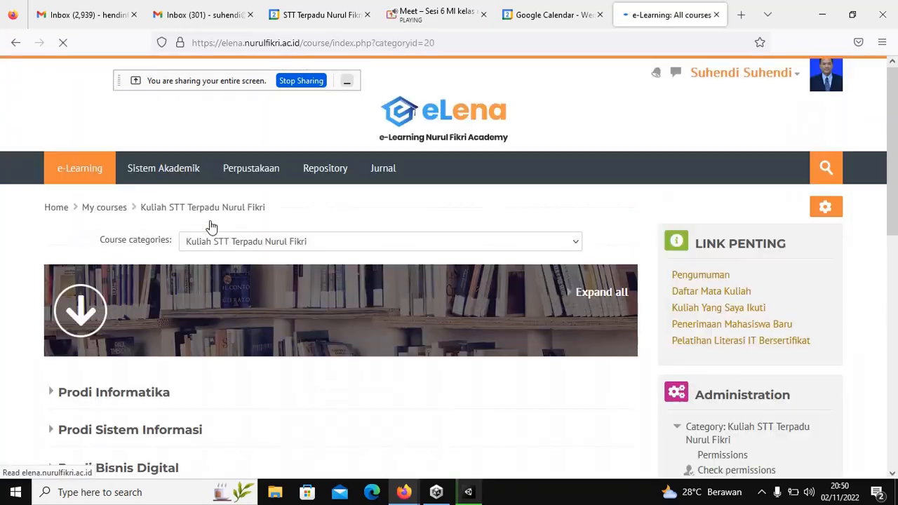
pyautogui.scroll(-3, 203, 242)
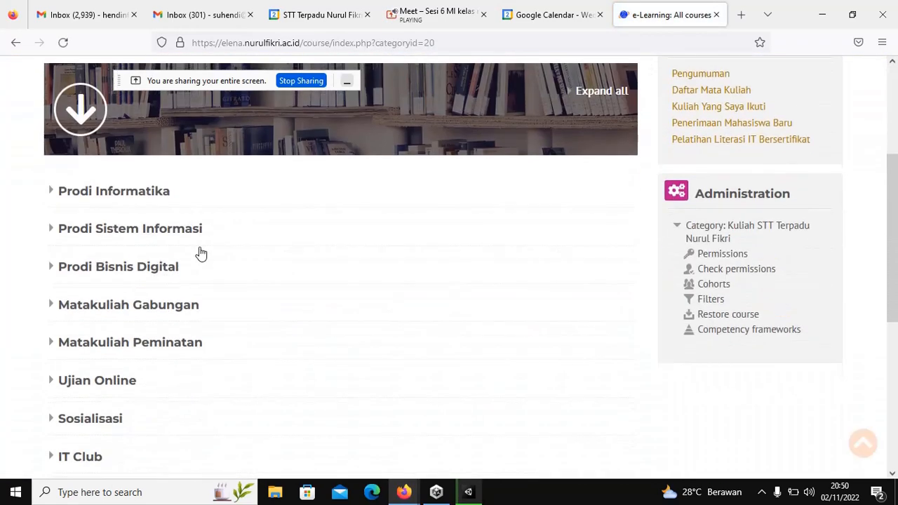
pyautogui.click(125, 343)
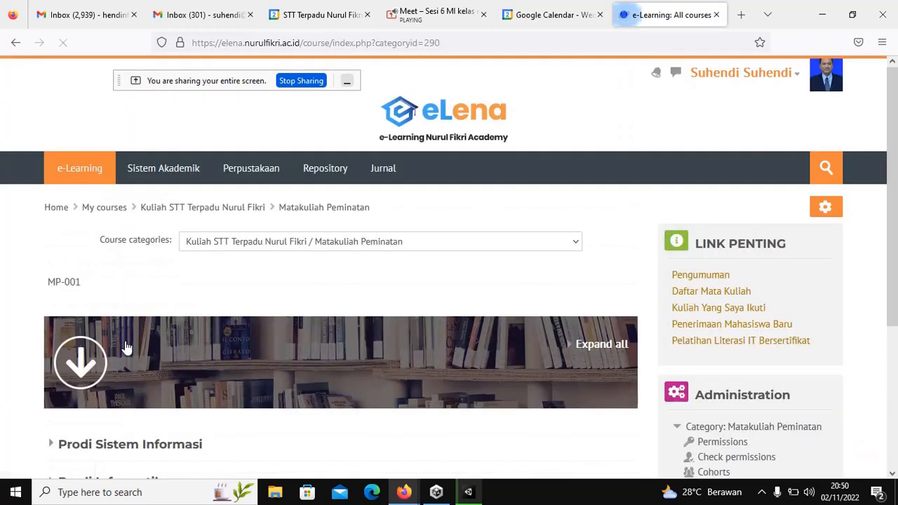
pyautogui.scroll(-3, 179, 326)
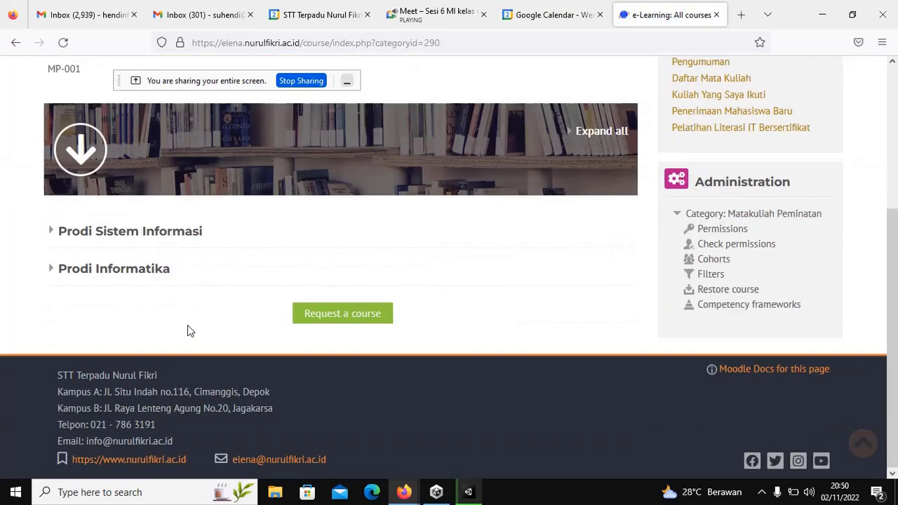
pyautogui.click(164, 239)
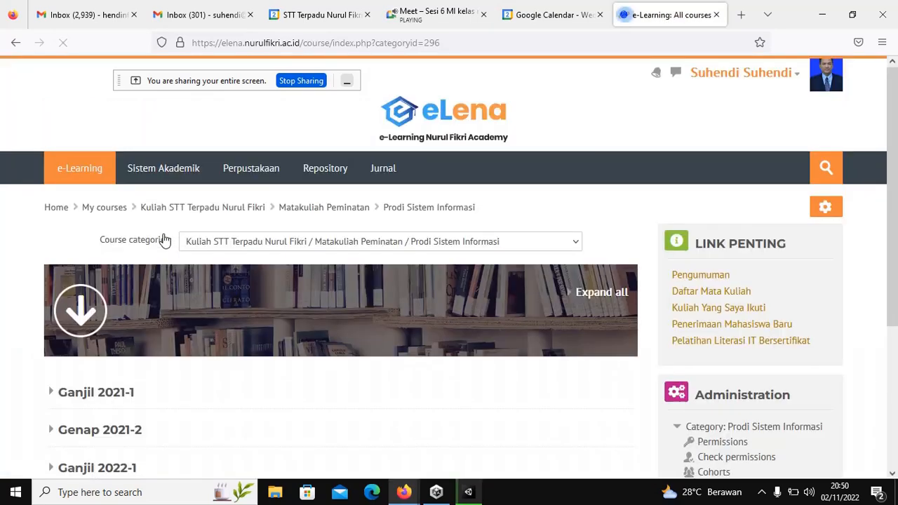
pyautogui.scroll(-2, 130, 333)
pyautogui.click(130, 334)
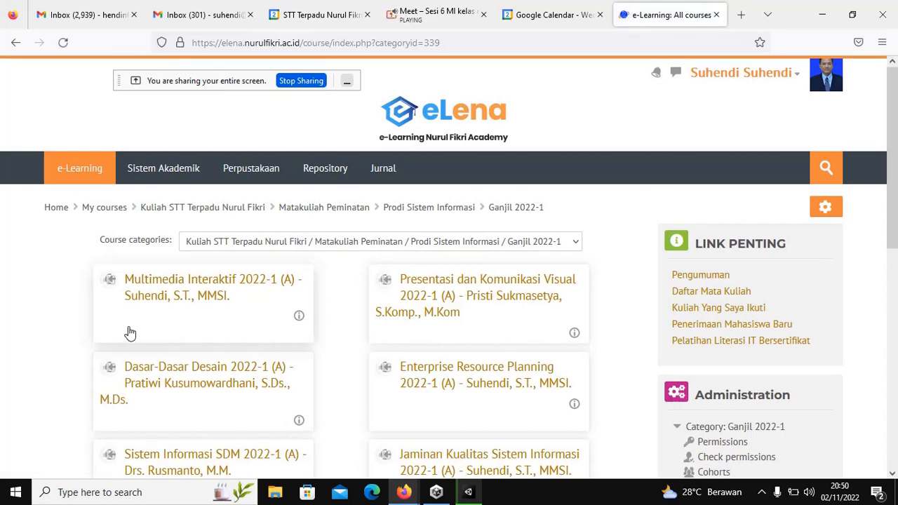
pyautogui.scroll(-3, 180, 421)
pyautogui.scroll(1, 182, 422)
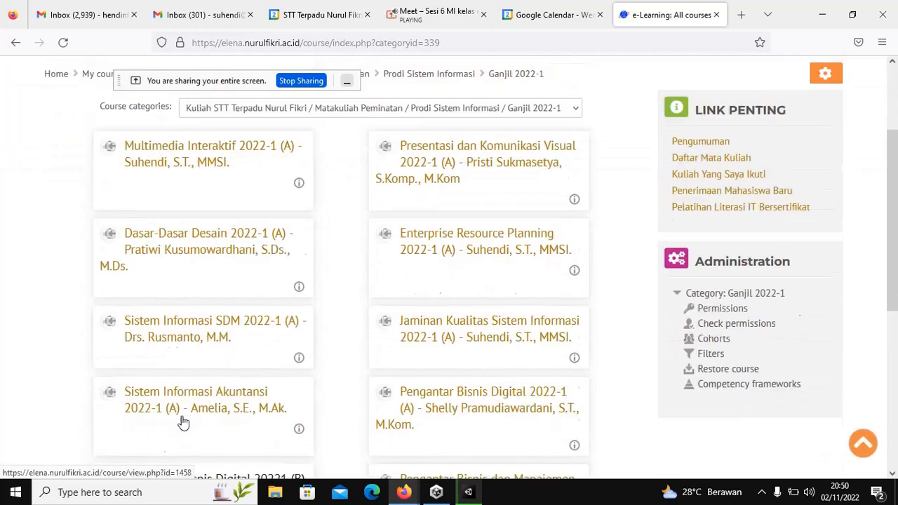
pyautogui.scroll(2, 183, 421)
# Step: Open the Multimedia Interaktif 2022-1 (A) course and launch Topic 6's 'Cara publish file unity ke apk' guide
pyautogui.click(185, 282)
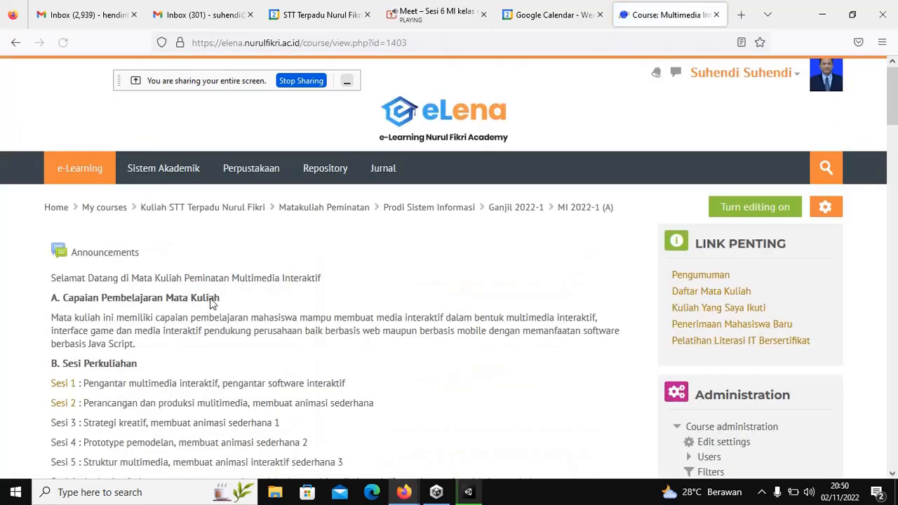
pyautogui.scroll(-5, 214, 303)
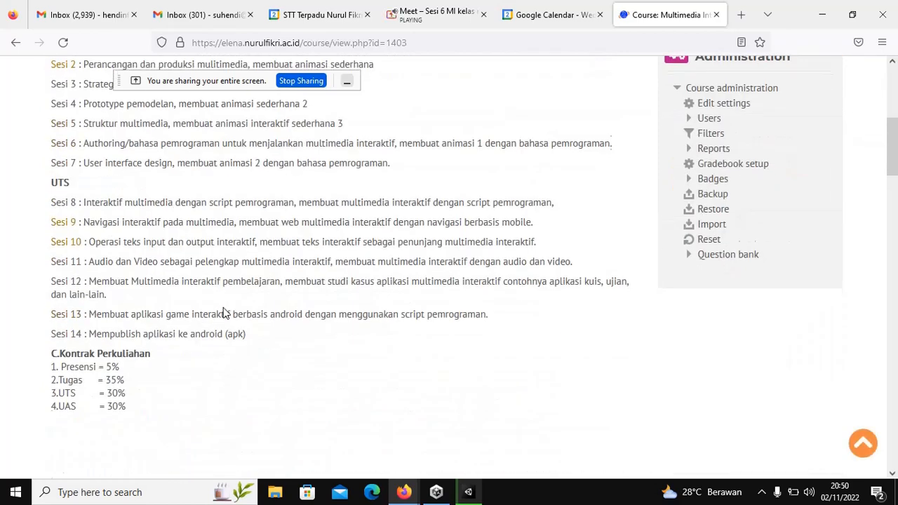
pyautogui.scroll(-15, 224, 313)
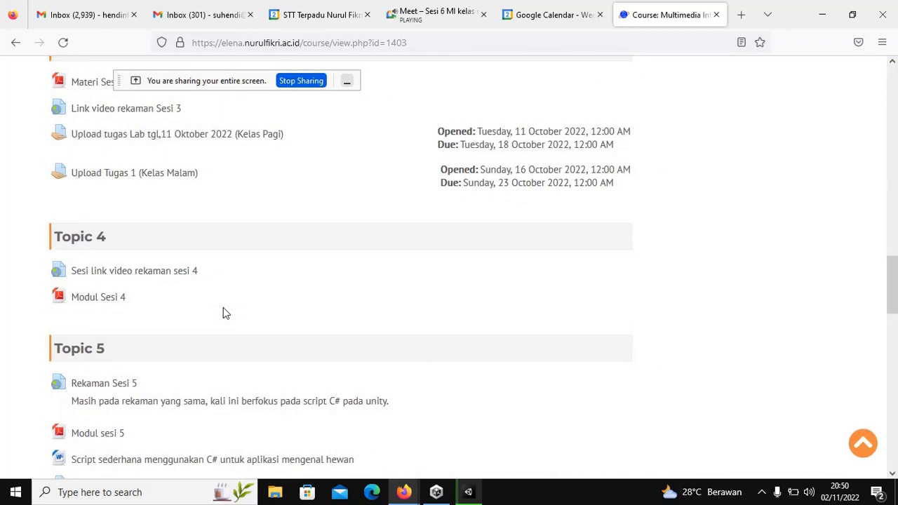
pyautogui.scroll(-6, 223, 313)
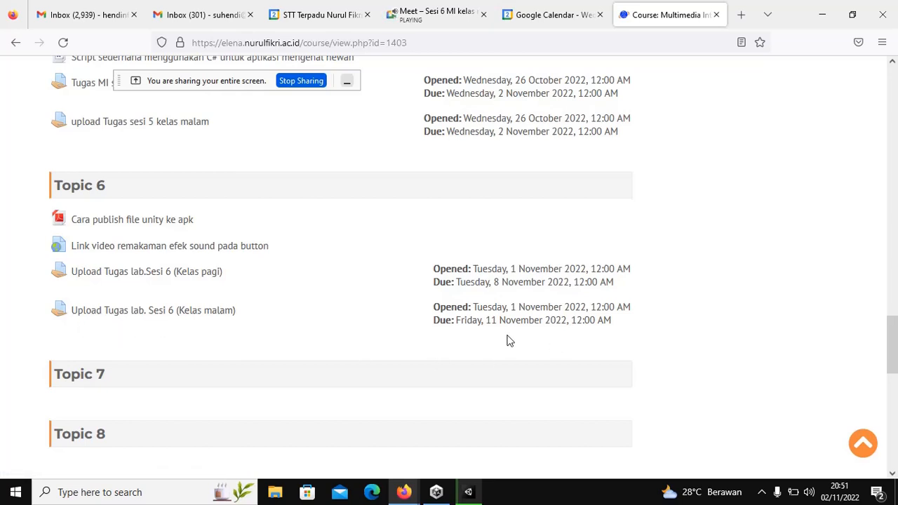
pyautogui.click(79, 225)
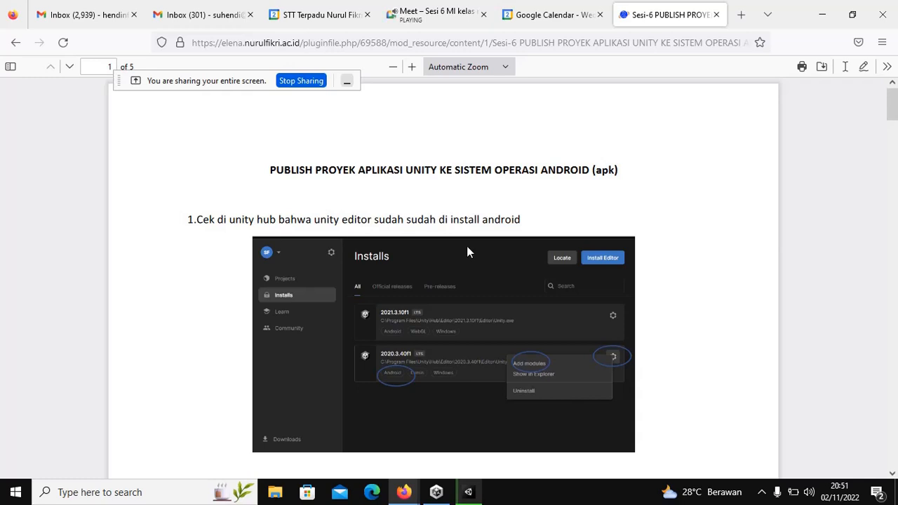
# Step: Read through steps 1–4 of the Unity-to-Android handout, reaching step 4 on page 2
pyautogui.scroll(-1, 468, 253)
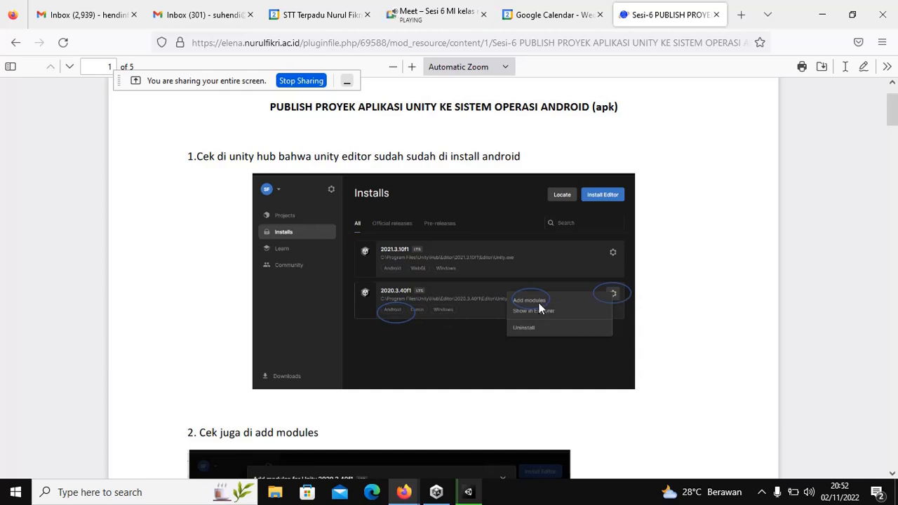
pyautogui.scroll(-5, 538, 303)
pyautogui.scroll(-2, 519, 312)
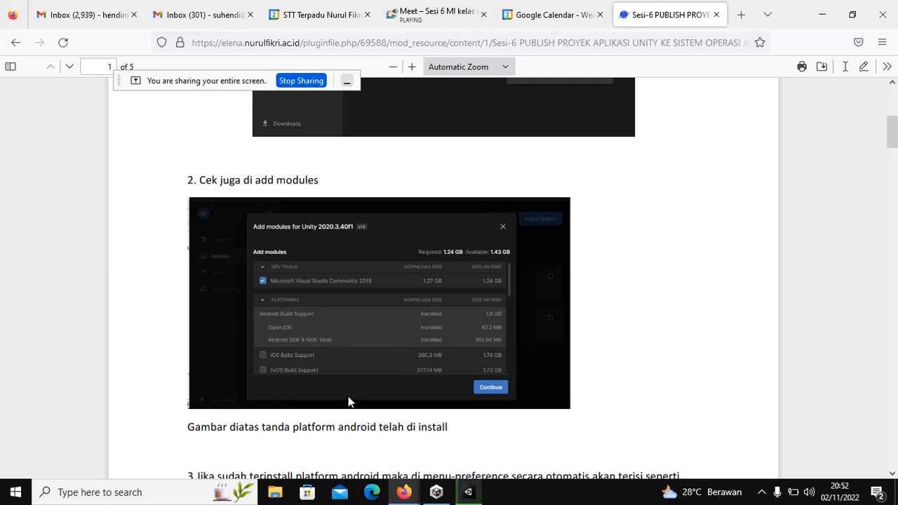
pyautogui.scroll(3, 349, 401)
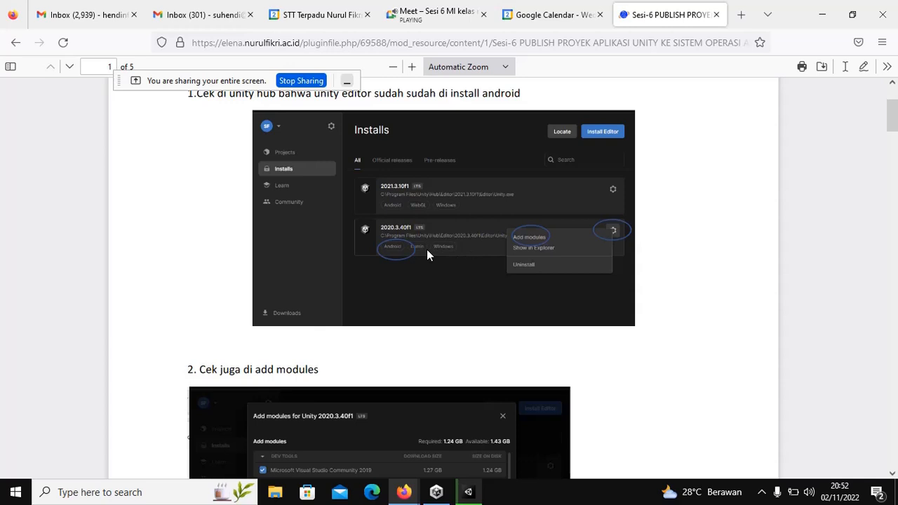
pyautogui.scroll(-2, 426, 250)
pyautogui.scroll(-4, 426, 250)
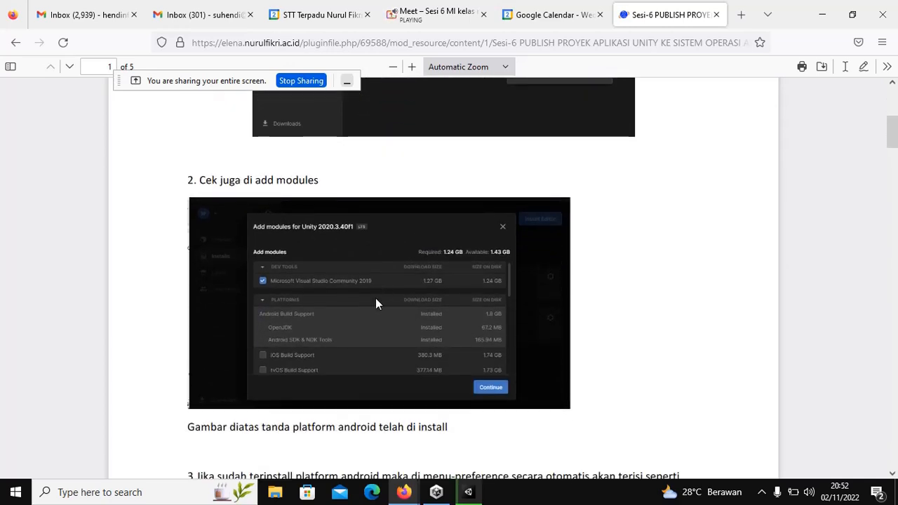
pyautogui.scroll(-6, 376, 300)
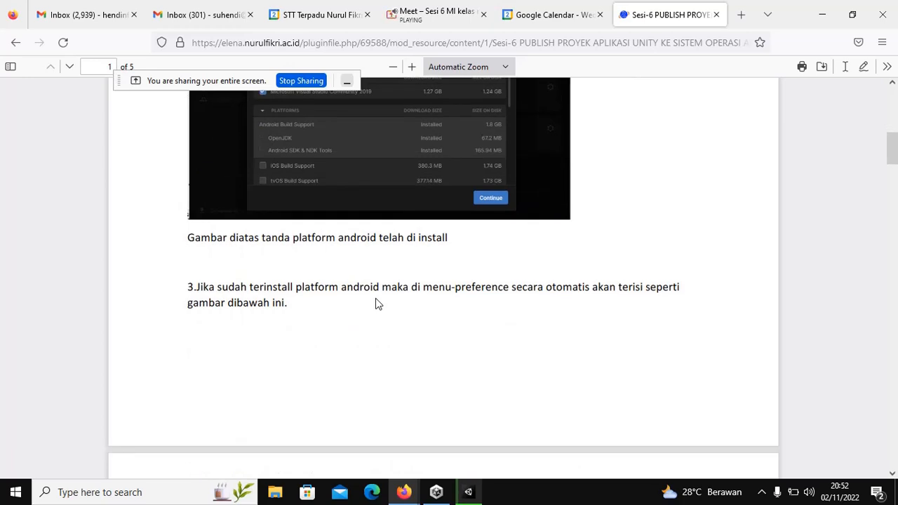
pyautogui.scroll(-10, 376, 303)
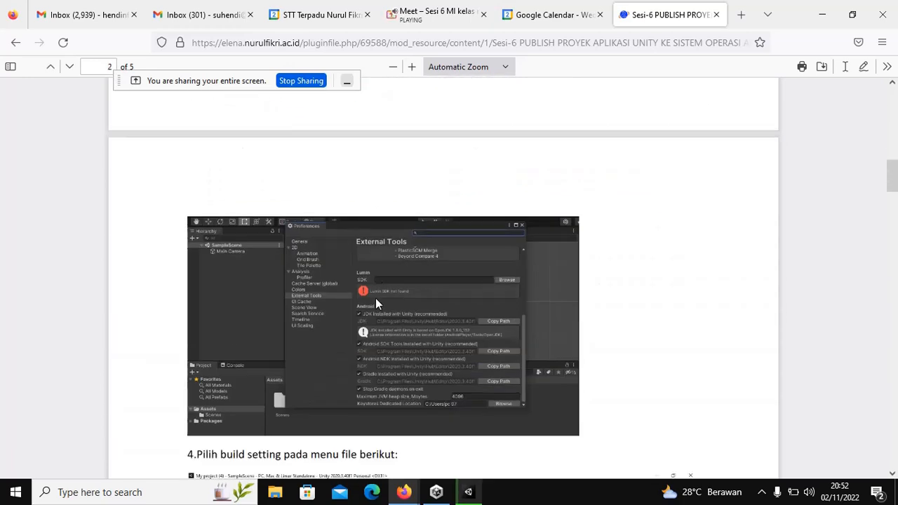
pyautogui.scroll(-2, 375, 310)
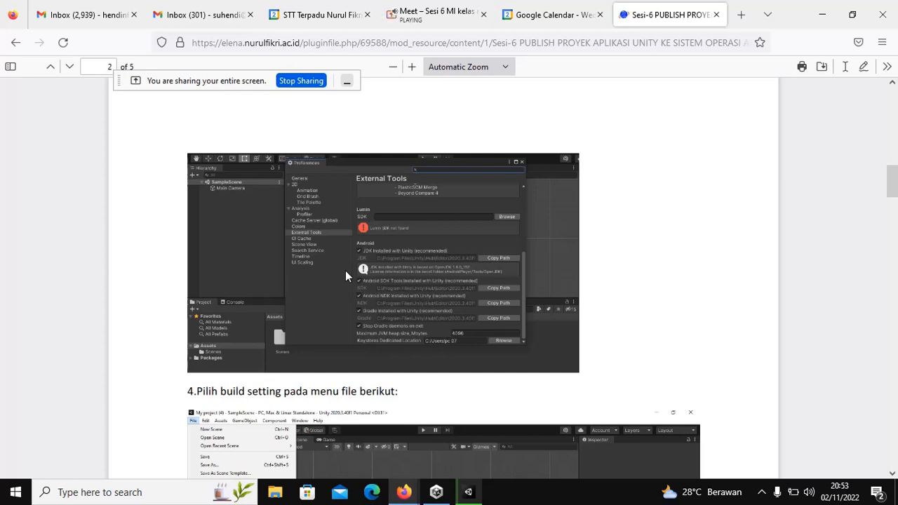
pyautogui.scroll(-3, 345, 275)
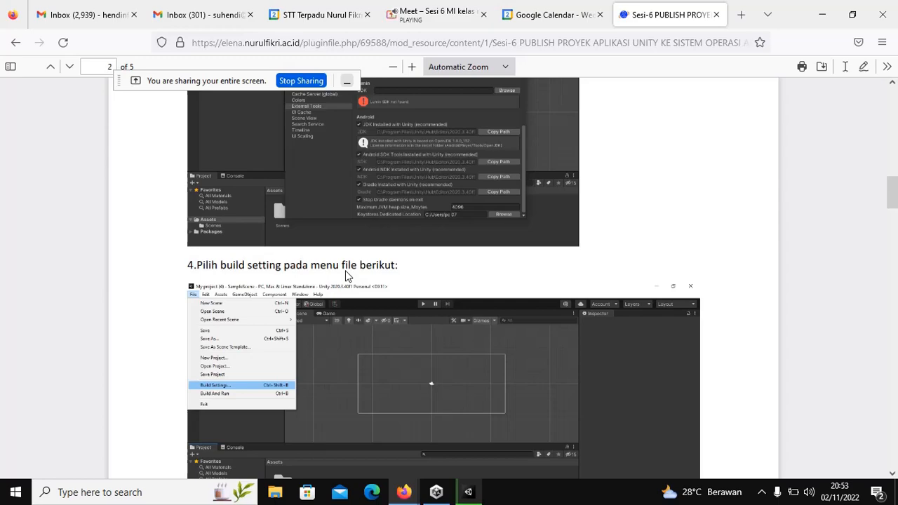
pyautogui.scroll(5, 345, 275)
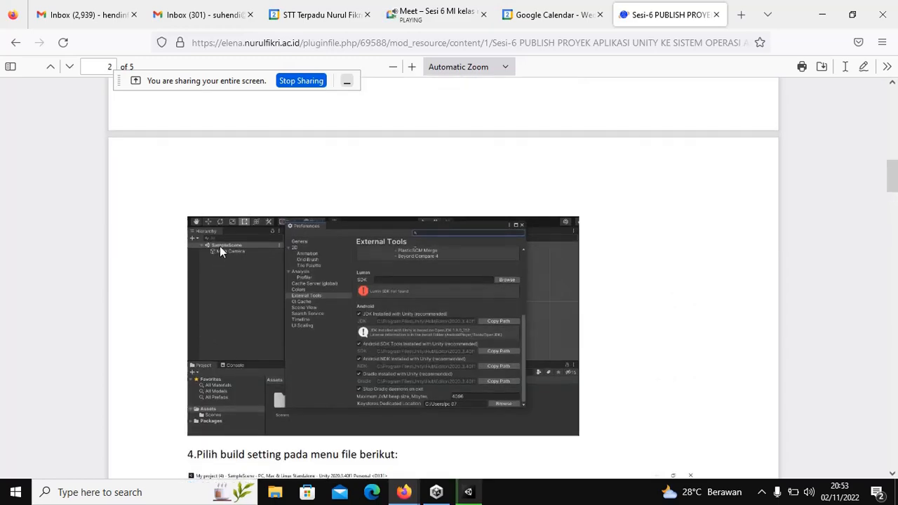
pyautogui.scroll(-8, 247, 289)
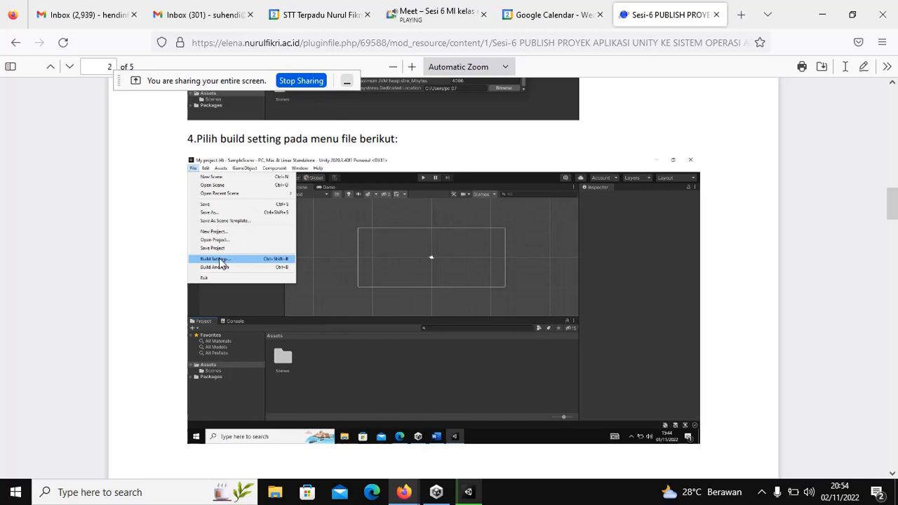
pyautogui.scroll(-3, 223, 263)
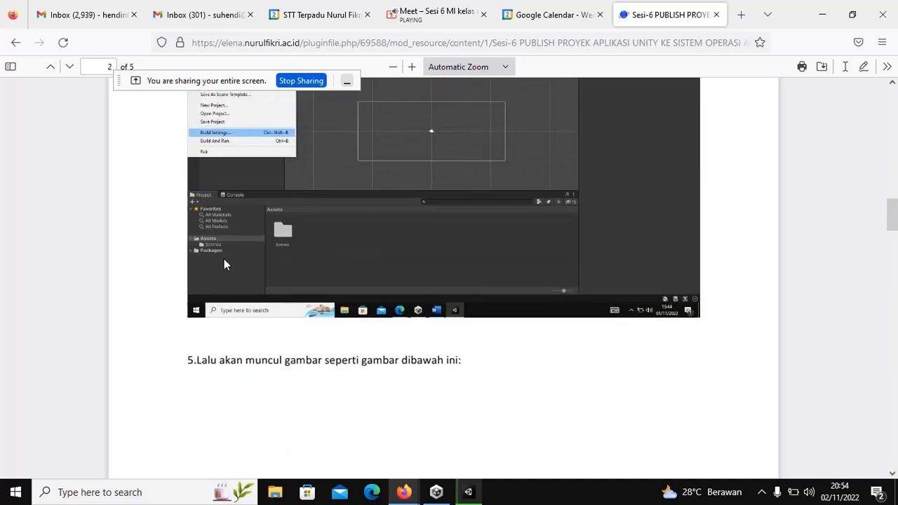
pyautogui.scroll(-5, 224, 263)
pyautogui.scroll(-2, 227, 261)
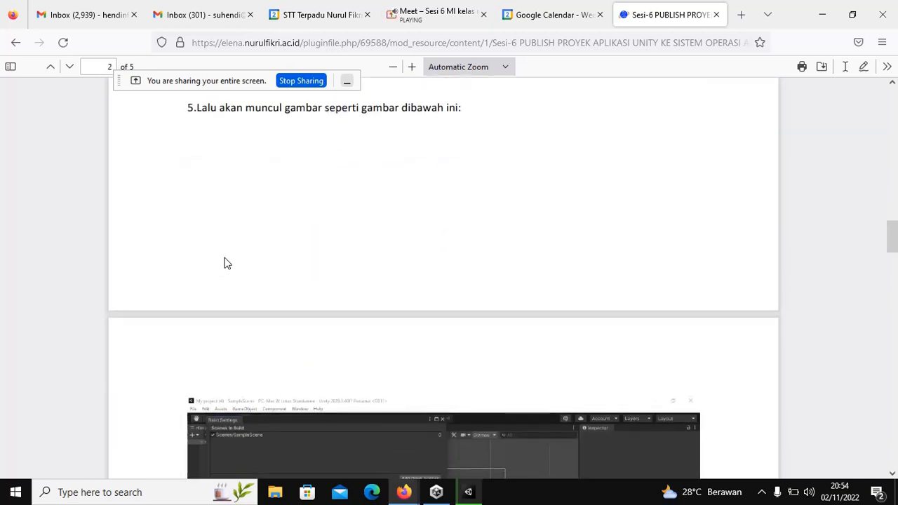
pyautogui.scroll(-7, 226, 263)
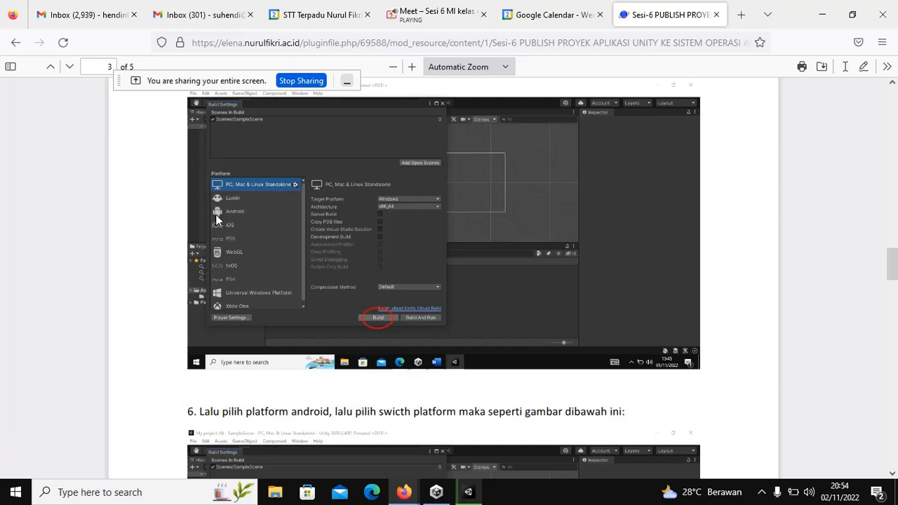
pyautogui.scroll(3, 225, 214)
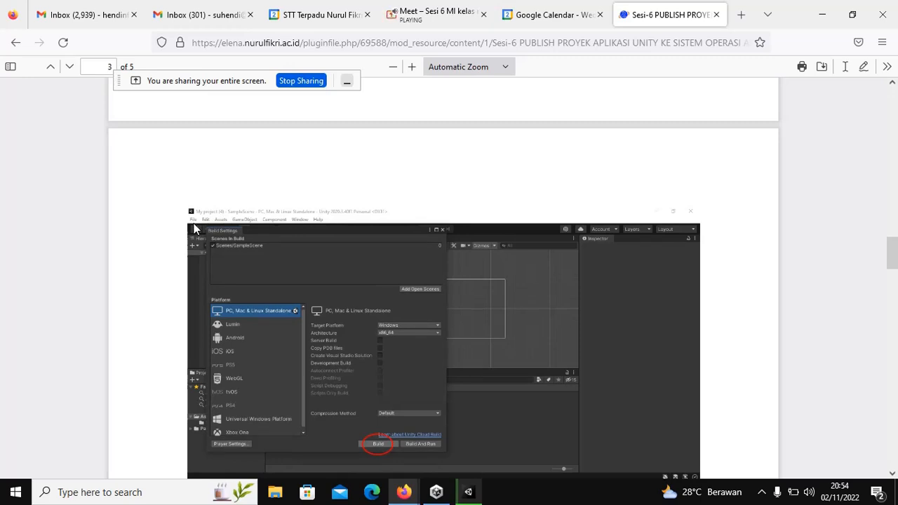
pyautogui.scroll(-3, 195, 228)
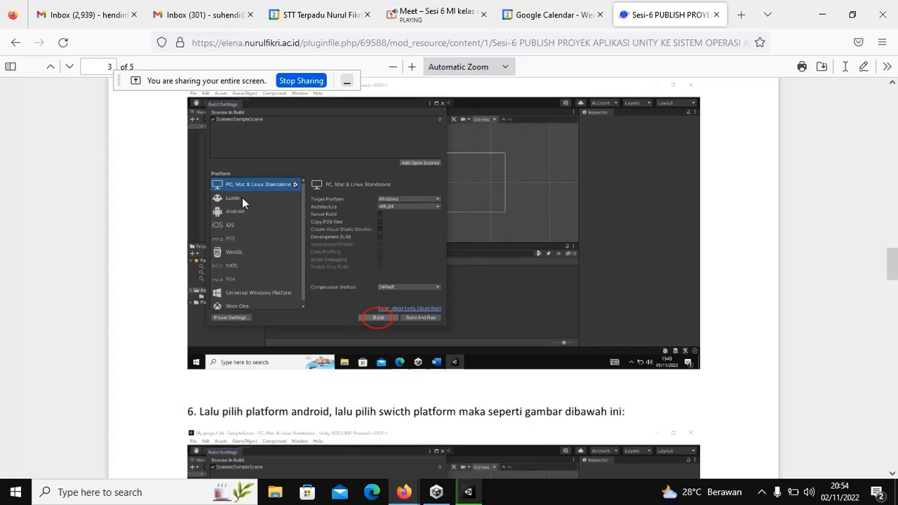
pyautogui.scroll(-5, 242, 199)
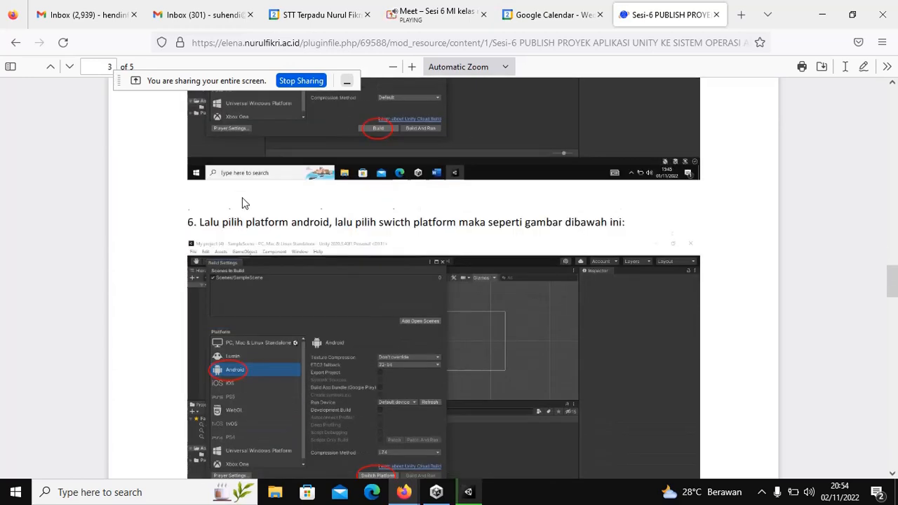
pyautogui.scroll(-3, 242, 203)
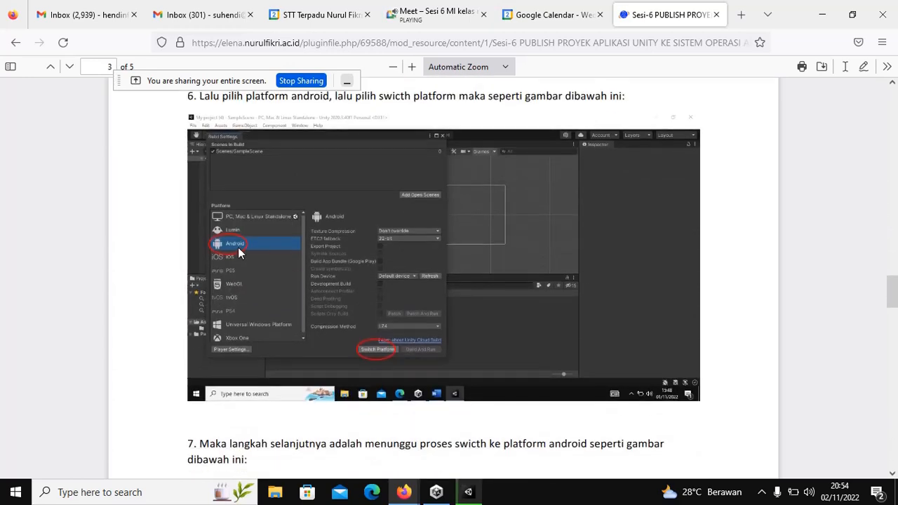
pyautogui.scroll(6, 238, 246)
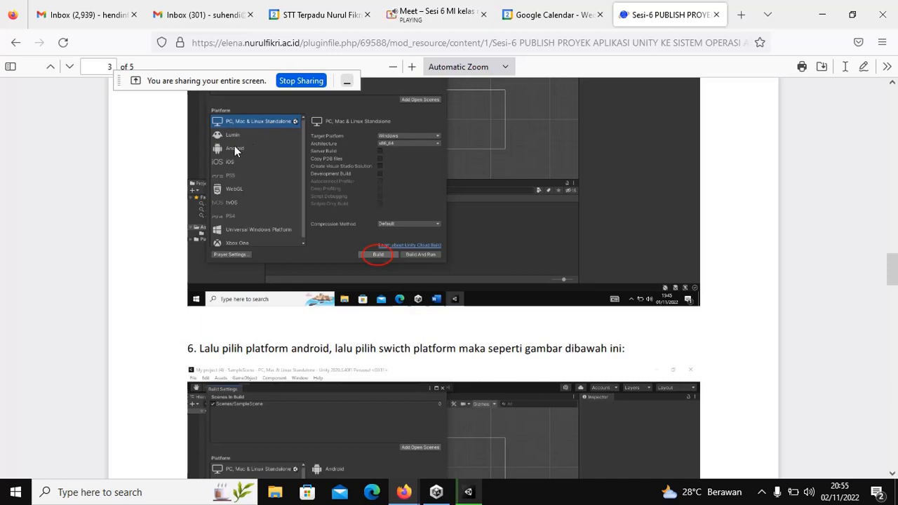
pyautogui.scroll(-5, 231, 148)
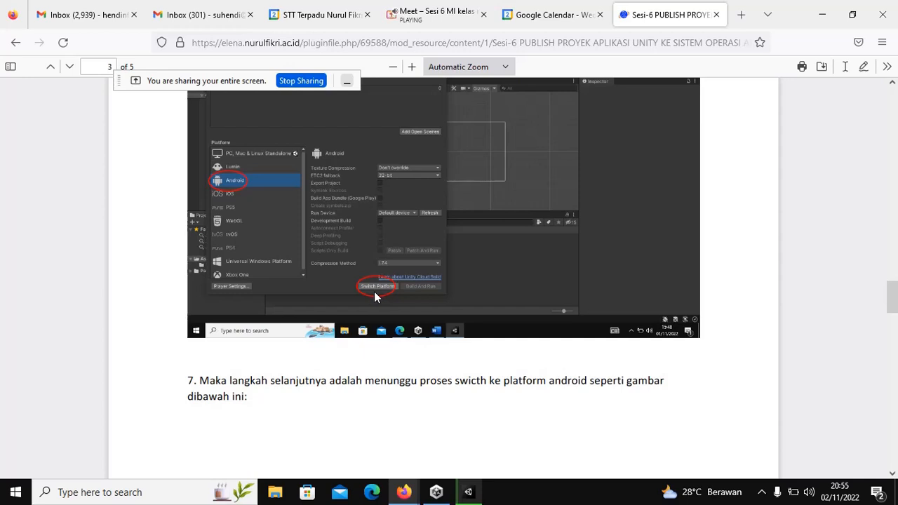
# Step: Check the Unity package import progress
pyautogui.scroll(-5, 374, 291)
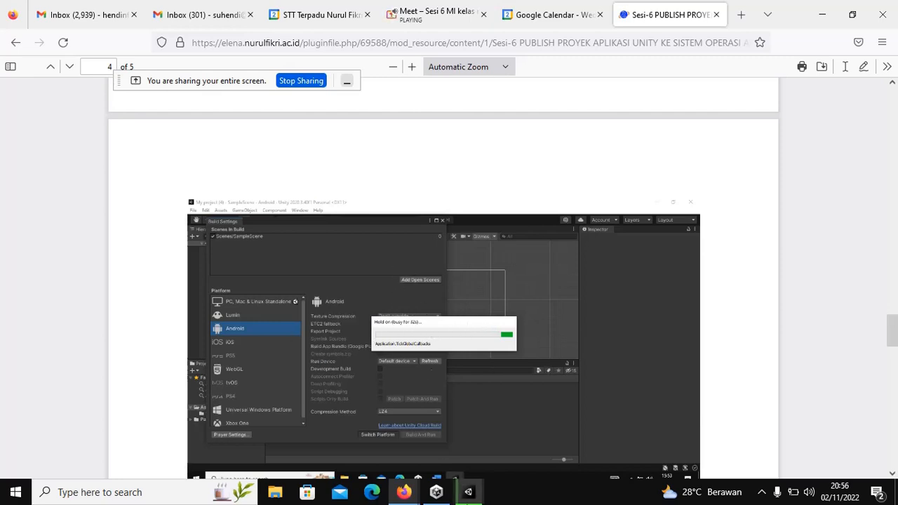
pyautogui.moveTo(472, 492)
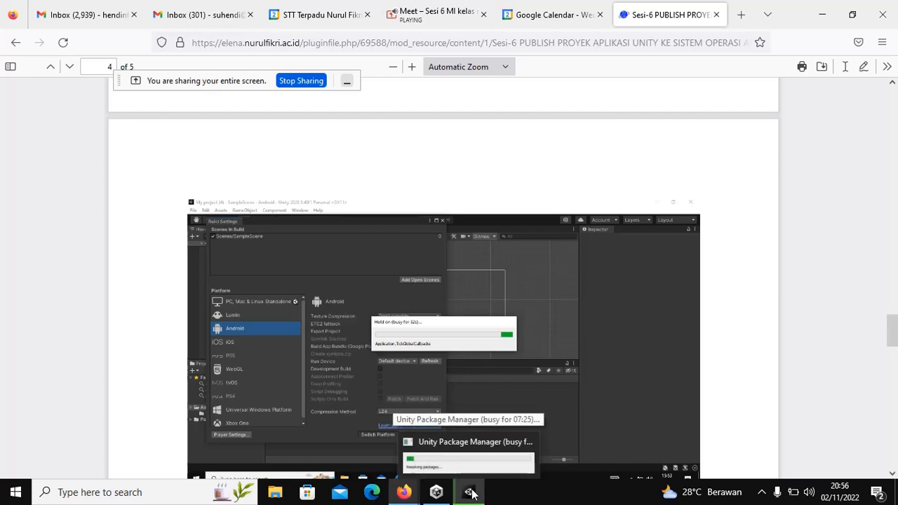
pyautogui.click(470, 493)
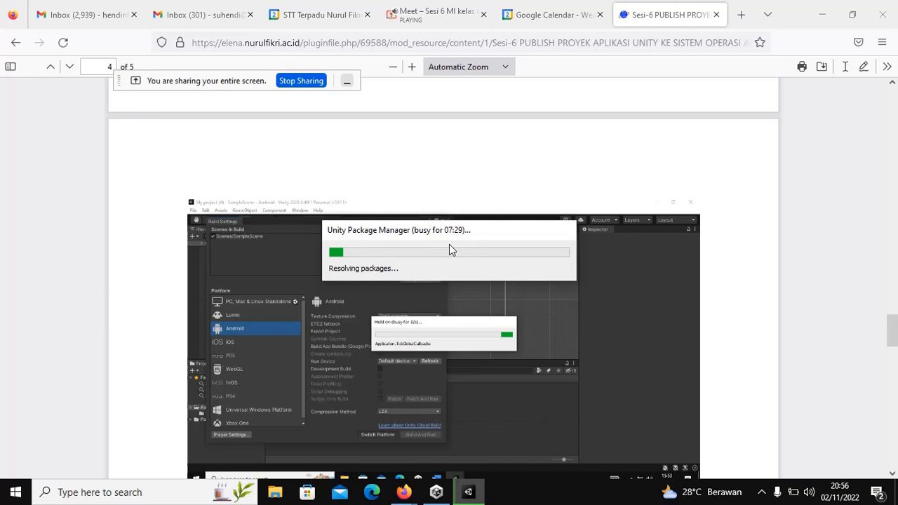
# Step: Return to the handout and scroll to page 4, step 8 on saving the apk
pyautogui.click(442, 309)
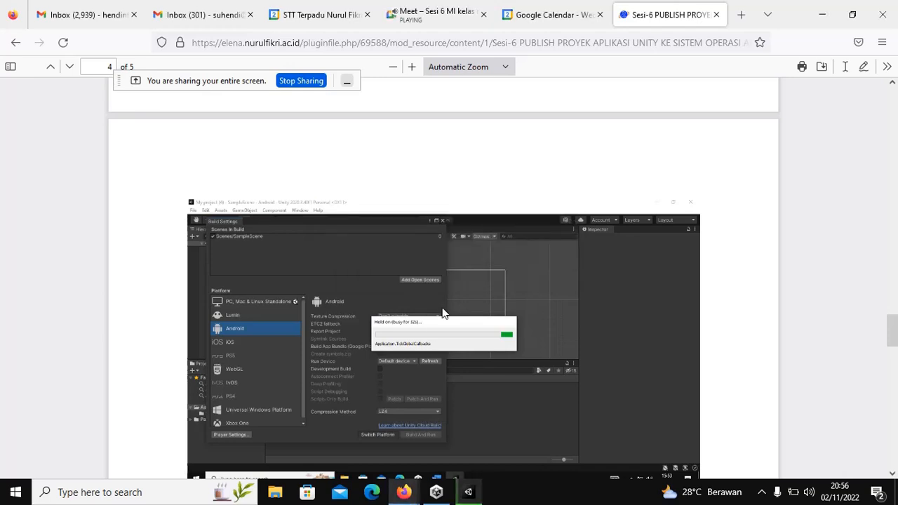
pyautogui.scroll(-2, 442, 310)
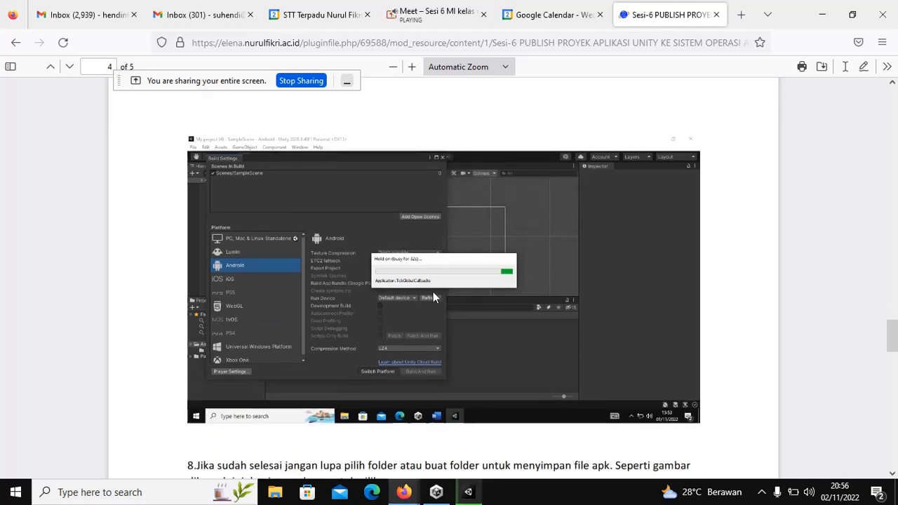
pyautogui.scroll(-6, 442, 309)
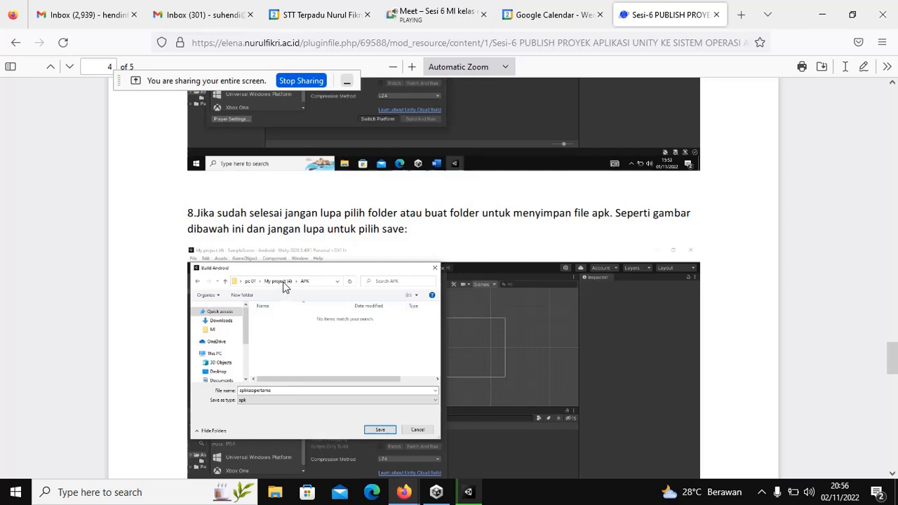
# Step: Browse File Explorer to Local Disk (C:) > Users > pc 07, then bring Unity Hub forward
pyautogui.click(275, 493)
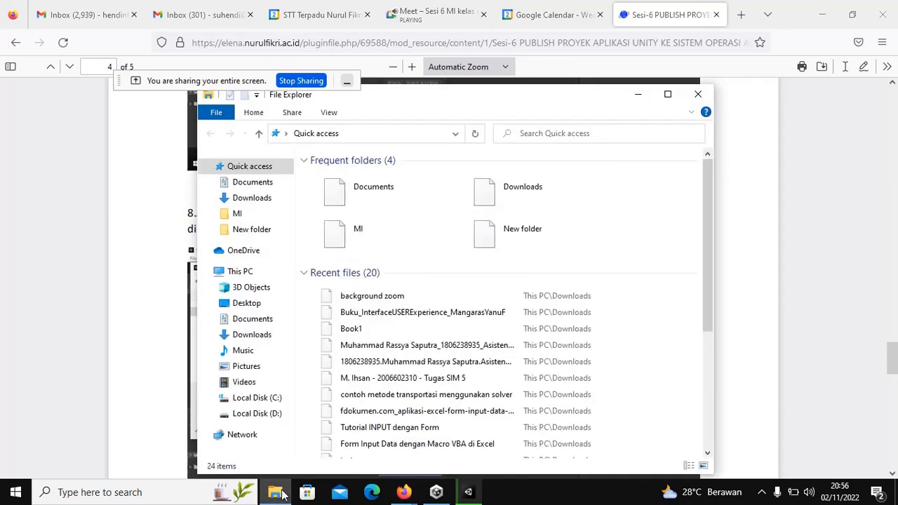
pyautogui.click(269, 398)
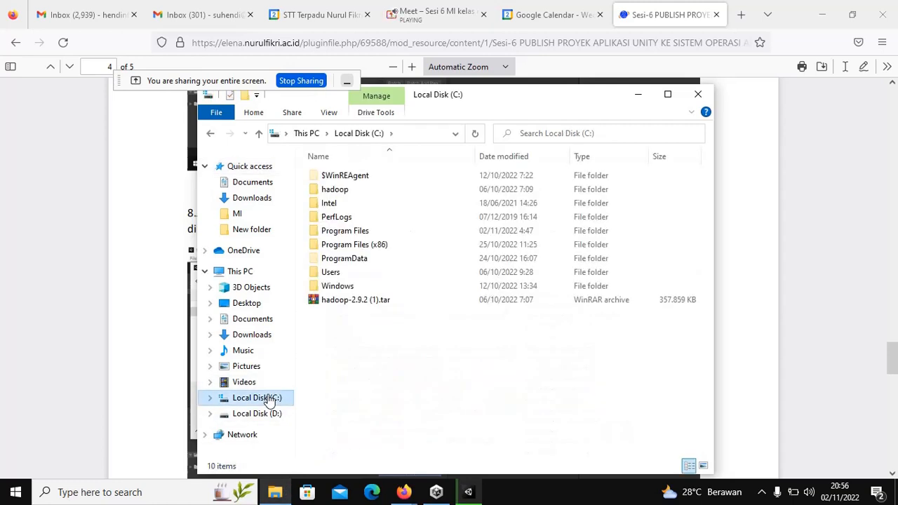
pyautogui.doubleClick(323, 274)
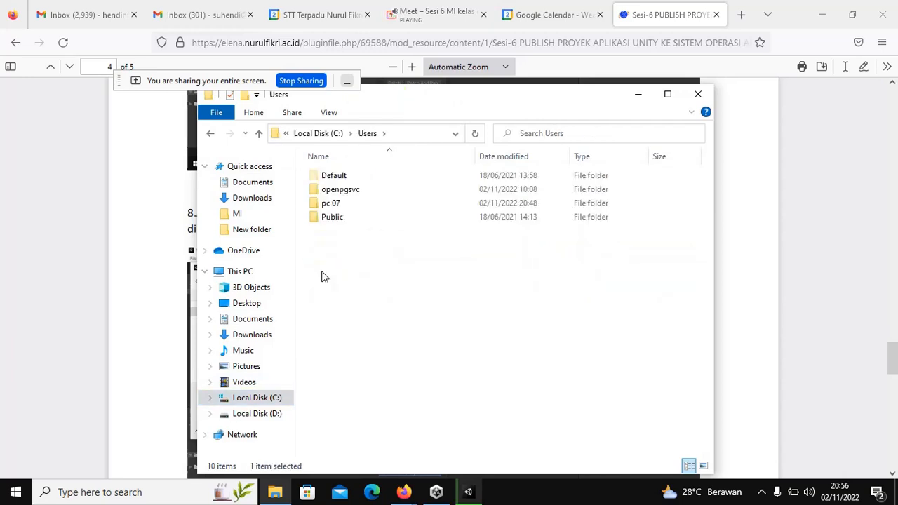
pyautogui.doubleClick(325, 205)
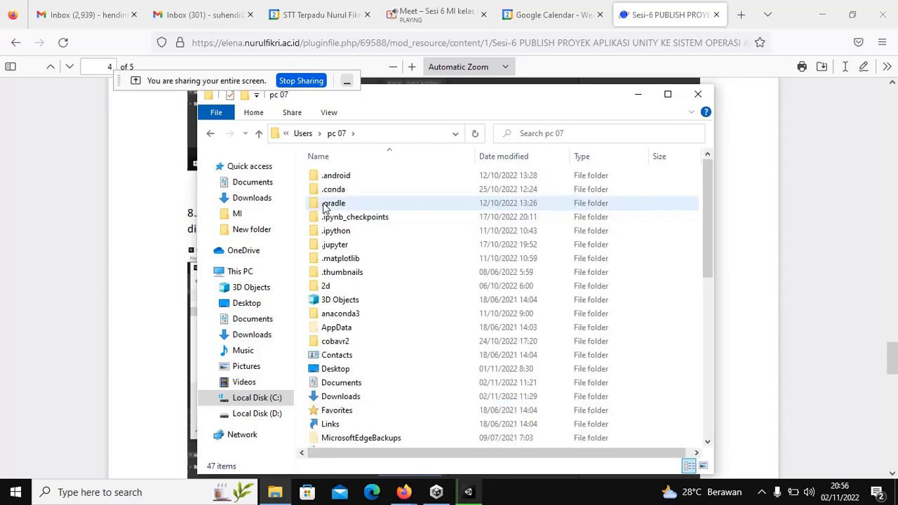
pyautogui.scroll(-5, 327, 224)
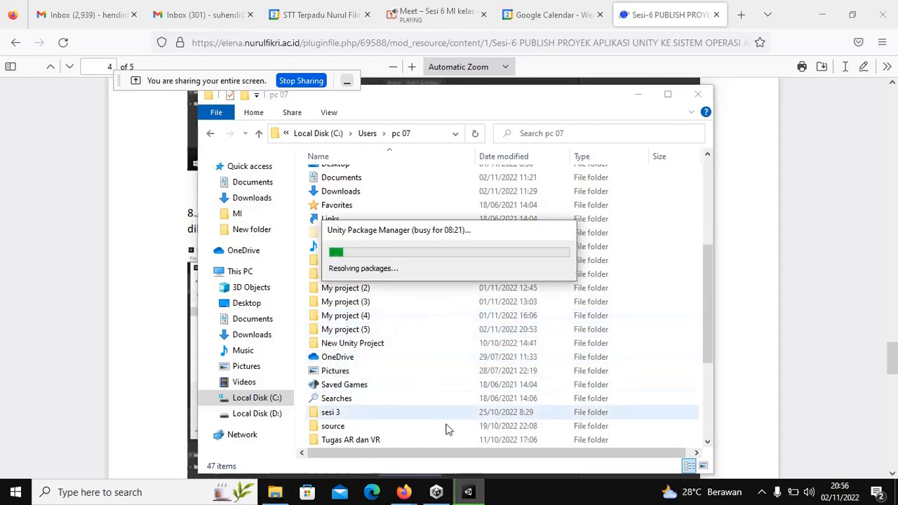
pyautogui.moveTo(456, 496)
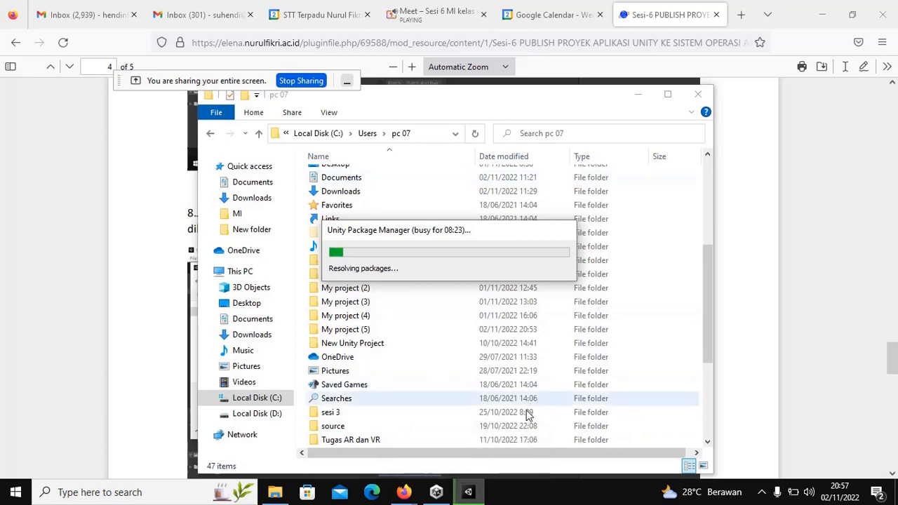
pyautogui.click(435, 492)
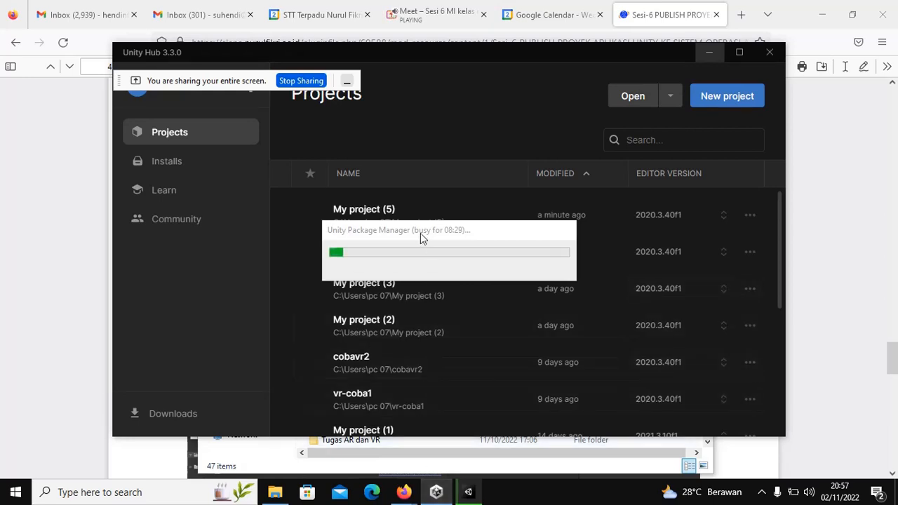
# Step: Open My project (4)'s APK folder to see aplikasipertama.apk, then minimize File Explorer
pyautogui.moveTo(393, 232); pyautogui.dragTo(449, 203)
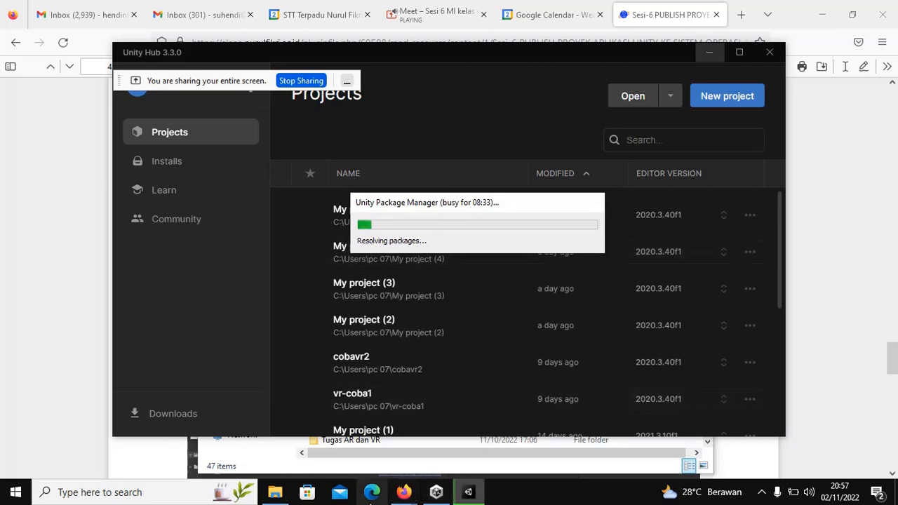
pyautogui.click(274, 492)
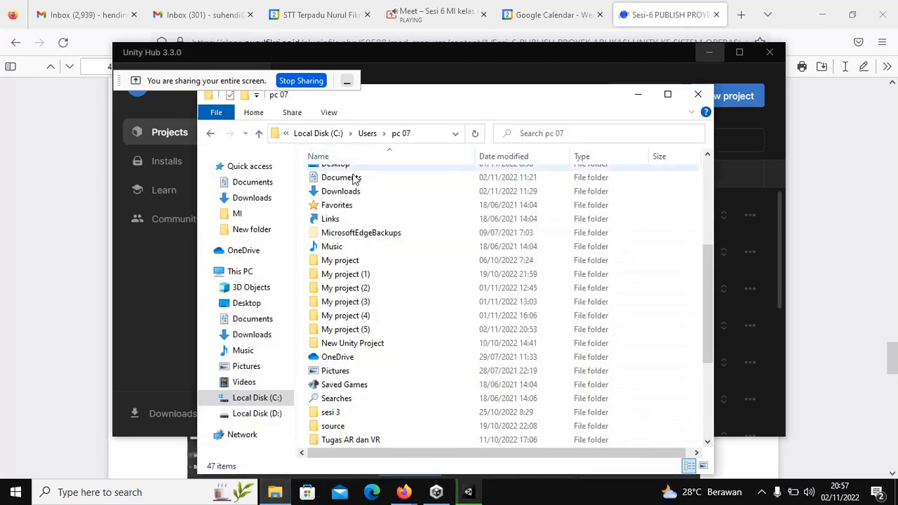
pyautogui.doubleClick(344, 316)
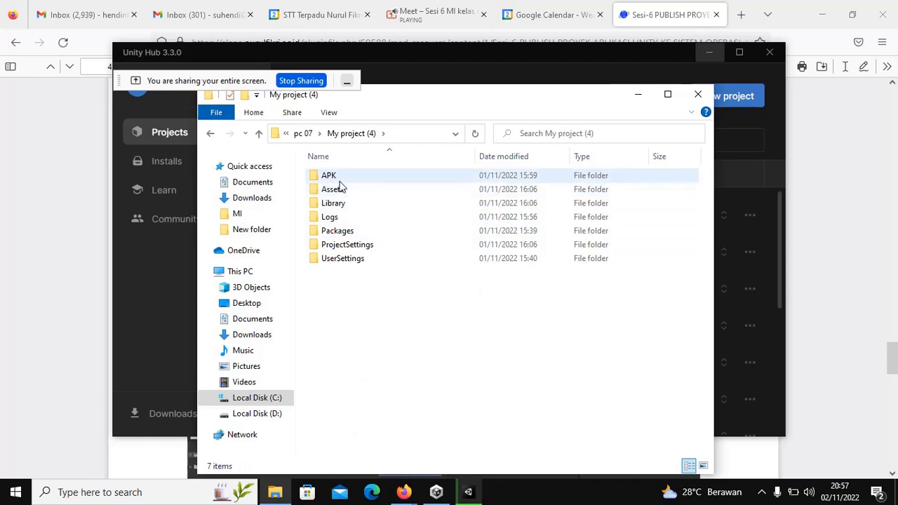
pyautogui.click(331, 179)
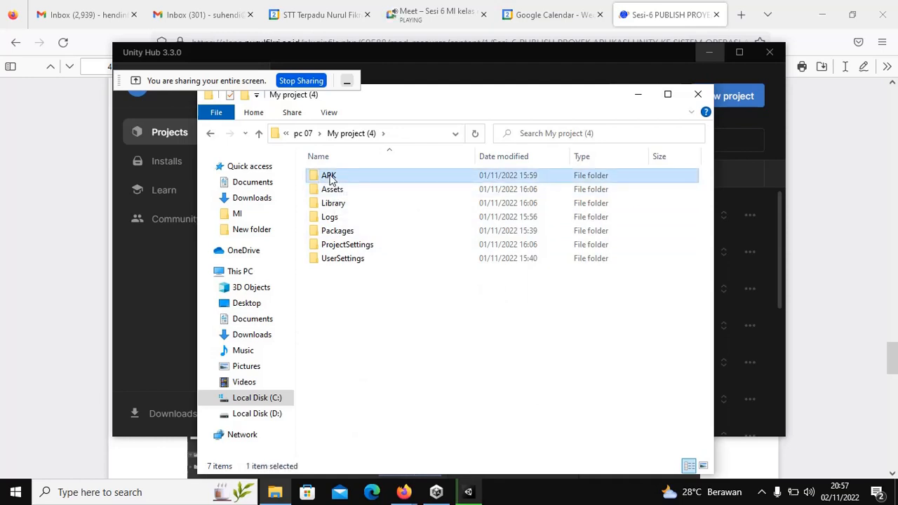
pyautogui.doubleClick(331, 179)
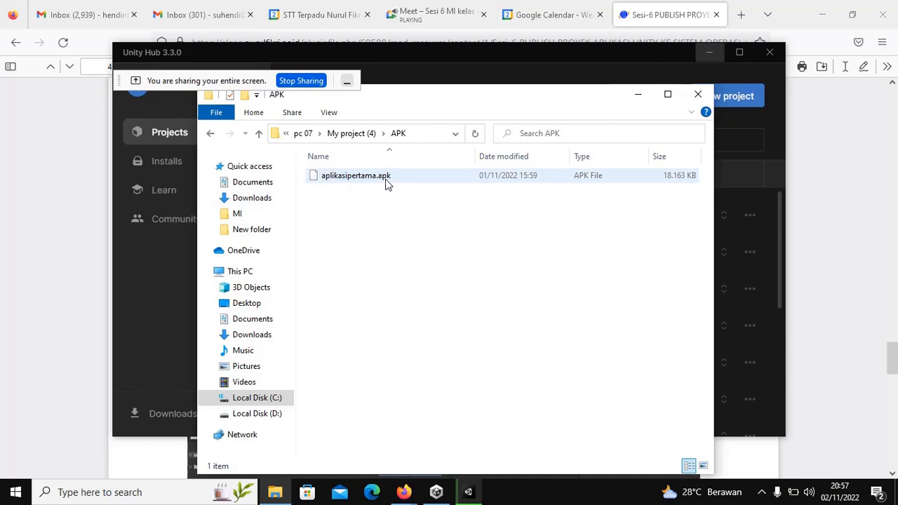
pyautogui.click(639, 94)
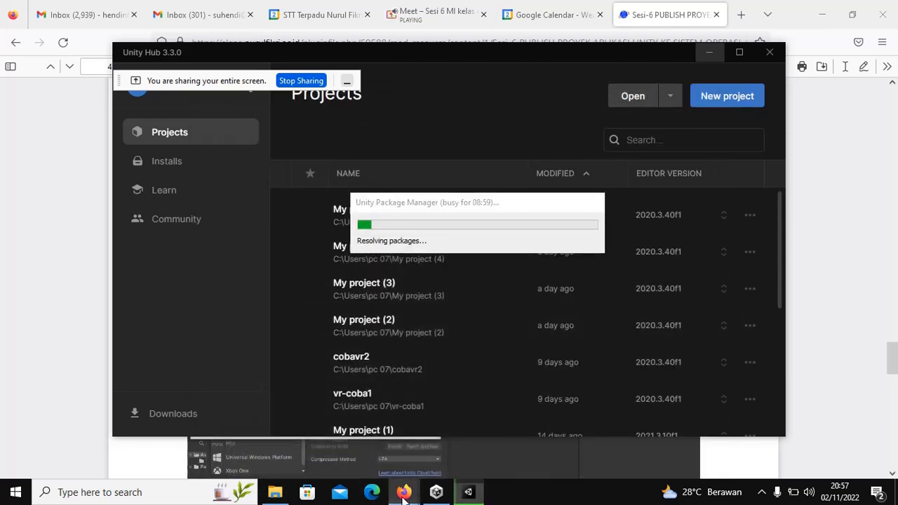
# Step: Return to the handout and scroll page 5 to the aplikasipertama.apk folder screenshot
pyautogui.moveTo(406, 491)
pyautogui.click(338, 444)
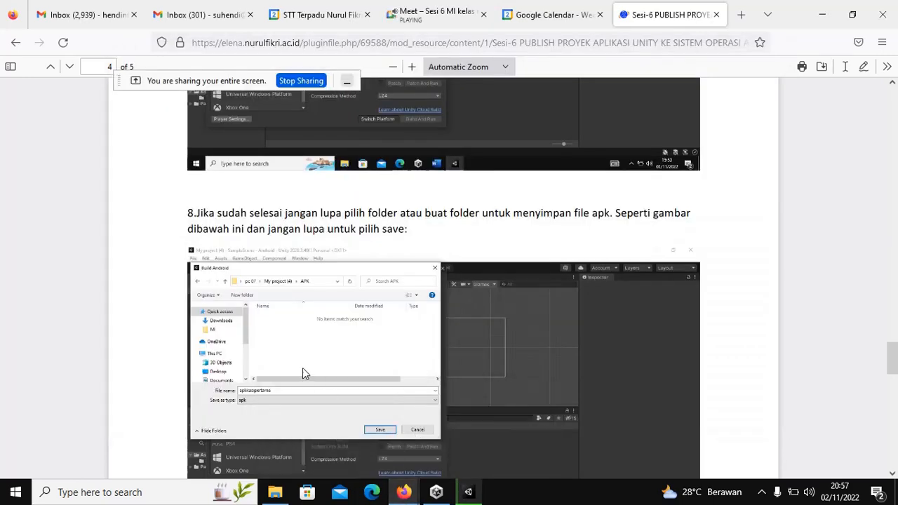
pyautogui.scroll(-1, 302, 368)
pyautogui.scroll(-1, 303, 369)
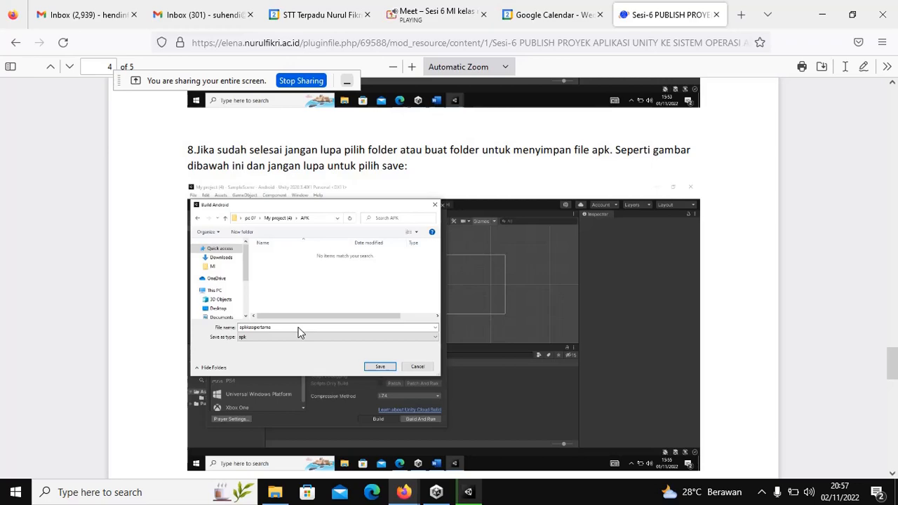
pyautogui.scroll(-5, 297, 332)
pyautogui.scroll(1, 298, 332)
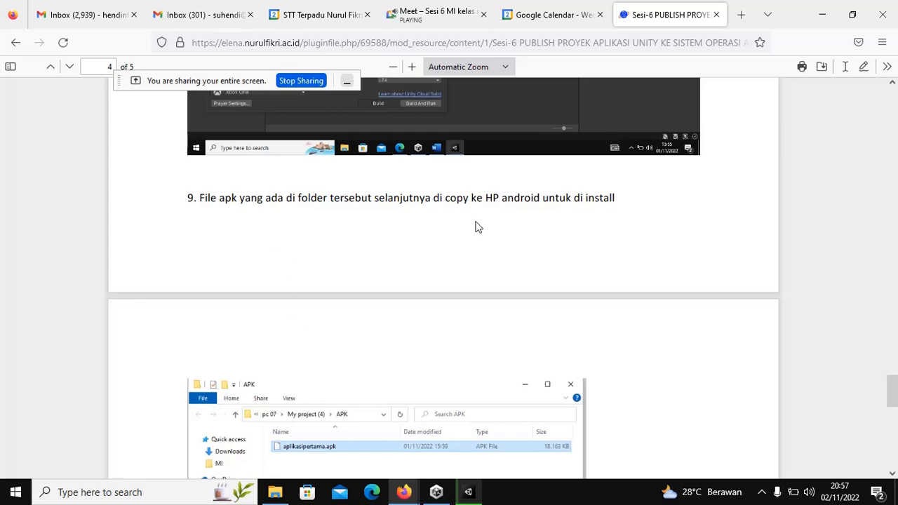
pyautogui.scroll(-3, 503, 216)
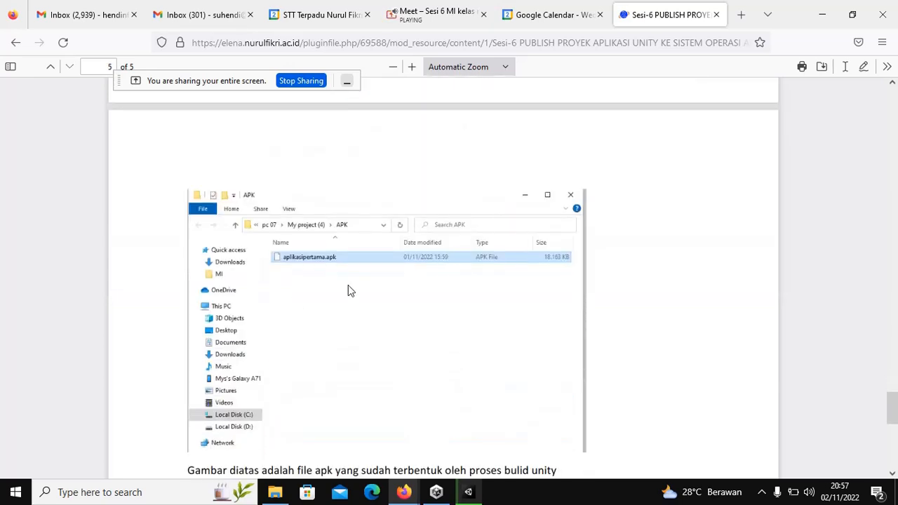
pyautogui.scroll(5, 344, 281)
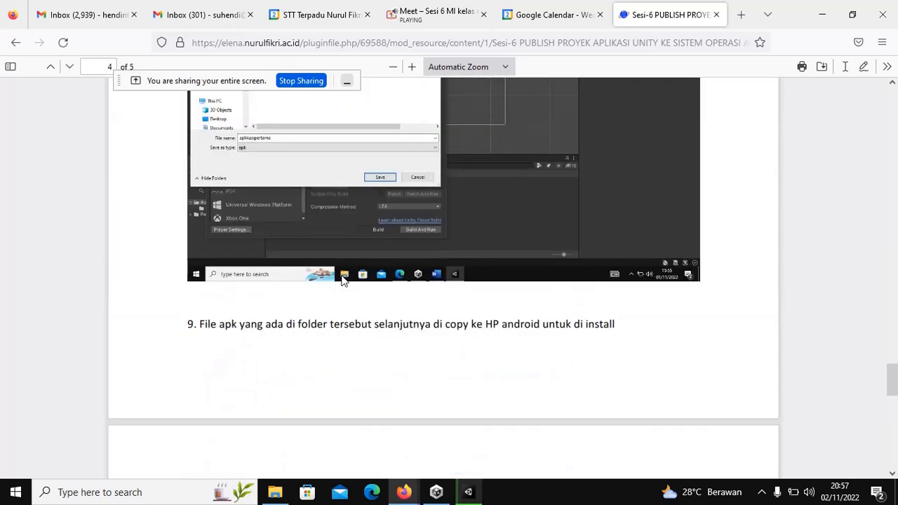
pyautogui.scroll(1, 312, 181)
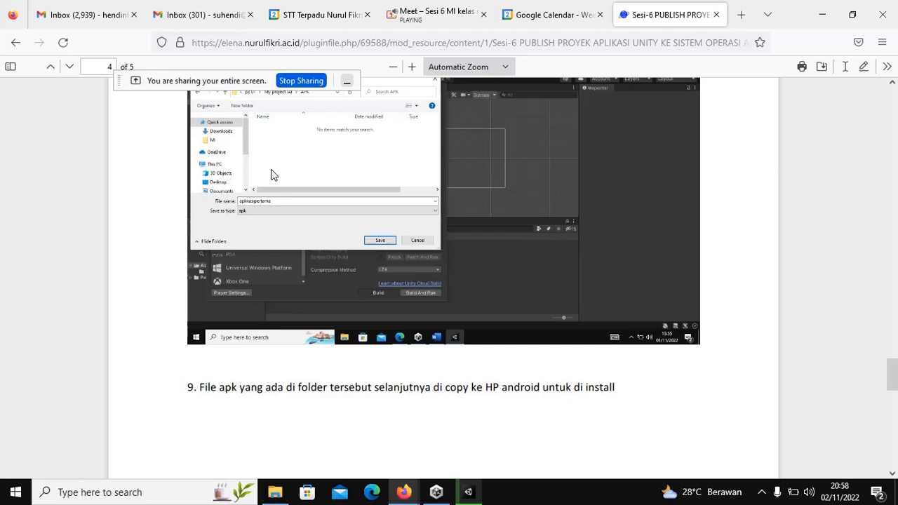
pyautogui.scroll(-10, 273, 174)
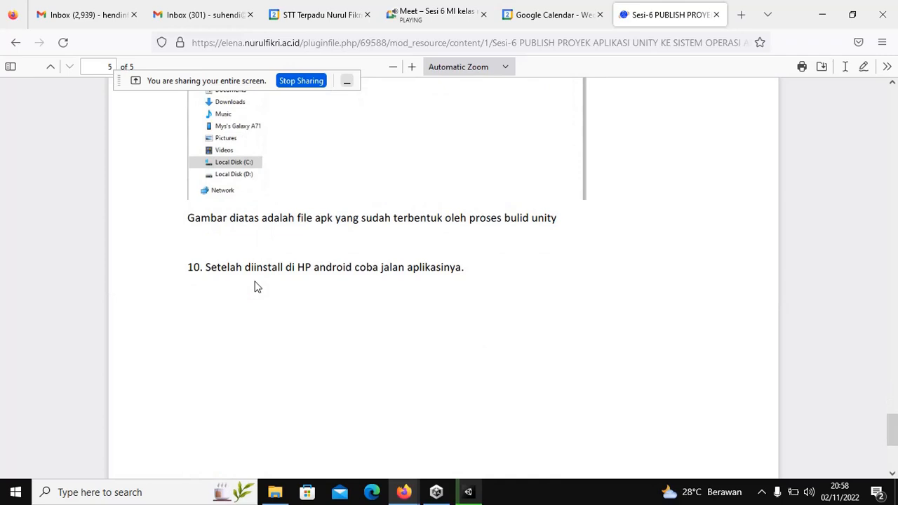
pyautogui.scroll(-3, 256, 286)
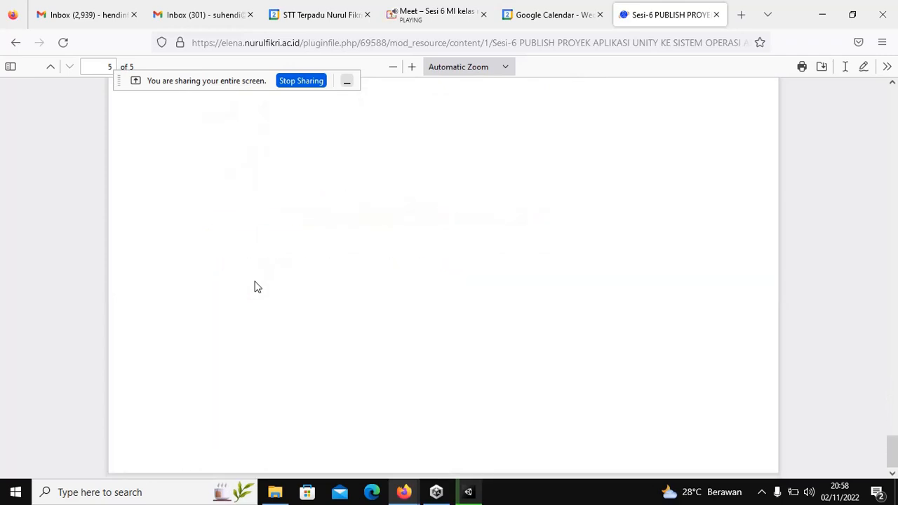
pyautogui.scroll(3, 256, 286)
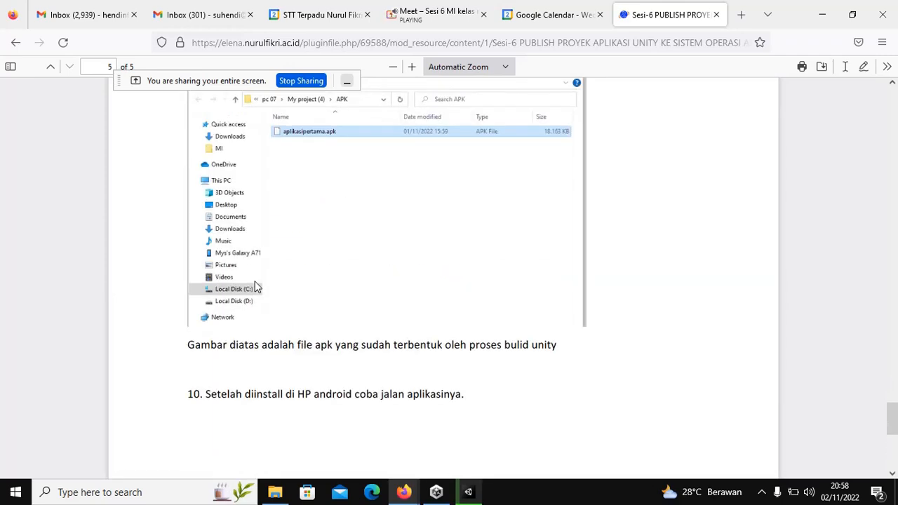
pyautogui.scroll(3, 257, 287)
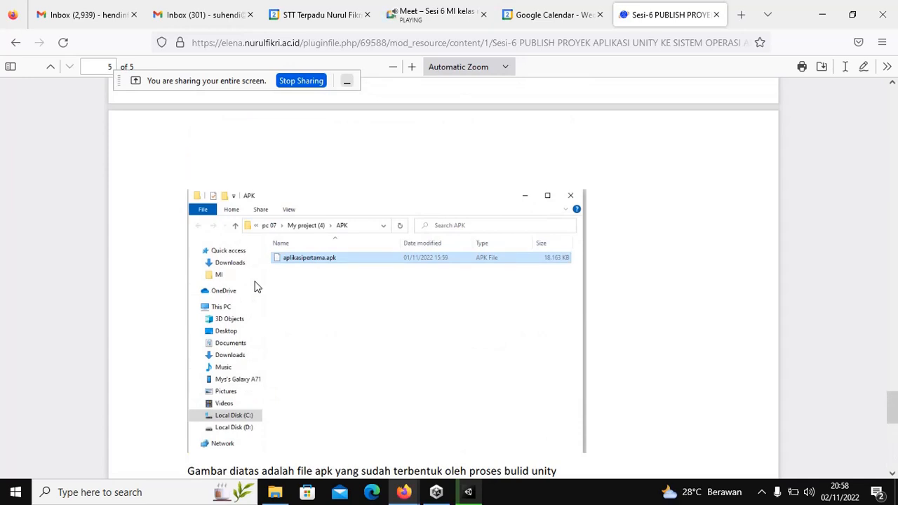
pyautogui.scroll(2, 257, 286)
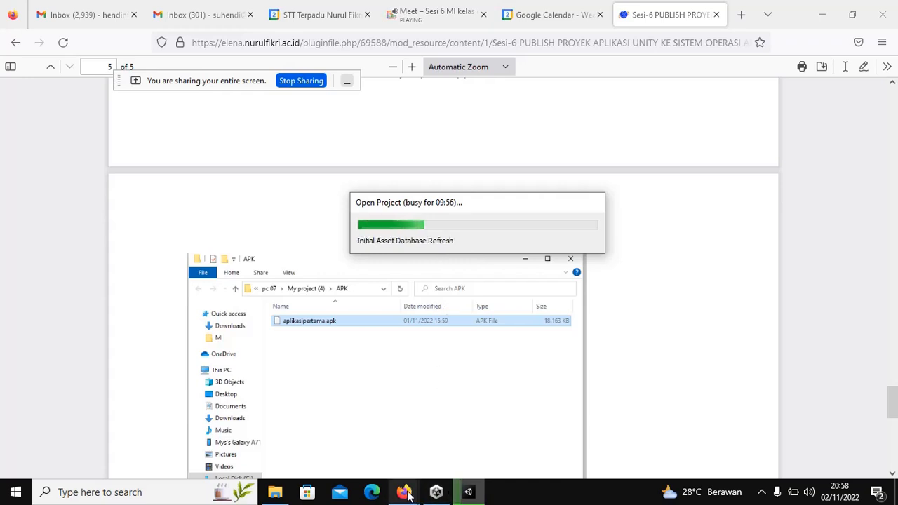
# Step: Switch between the PDF guide and Unity import progress, ending on Unity Hub's Projects list
pyautogui.moveTo(408, 494)
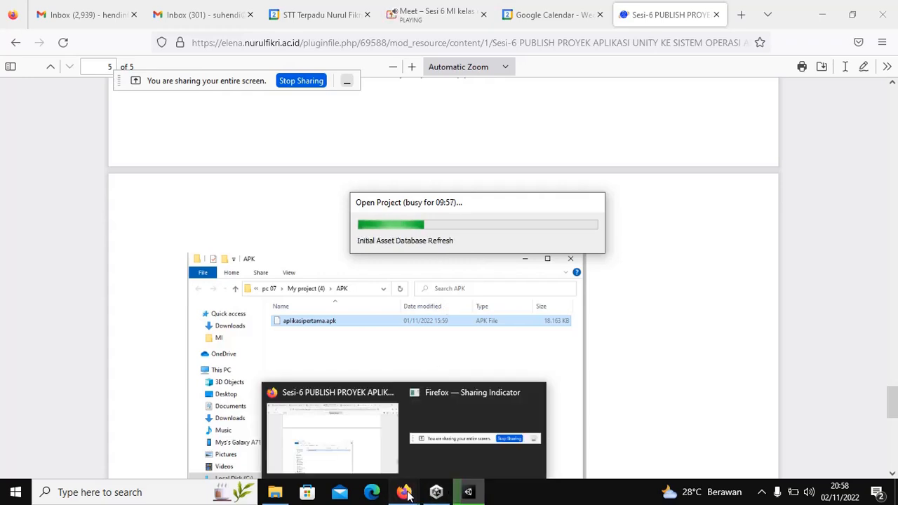
pyautogui.click(353, 425)
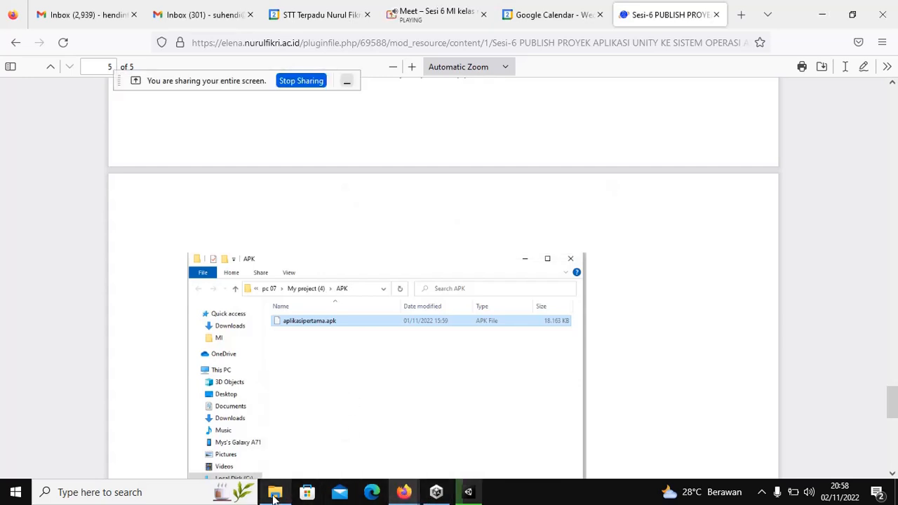
pyautogui.moveTo(411, 495)
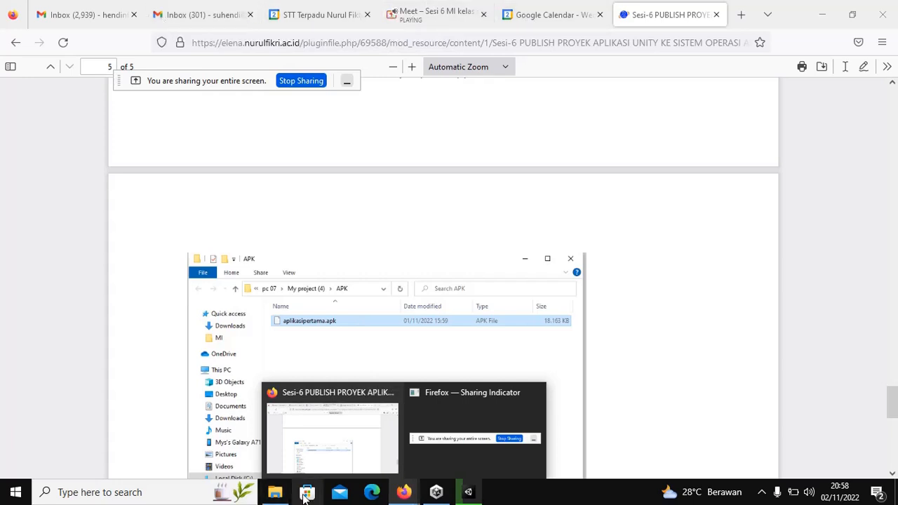
pyautogui.click(468, 493)
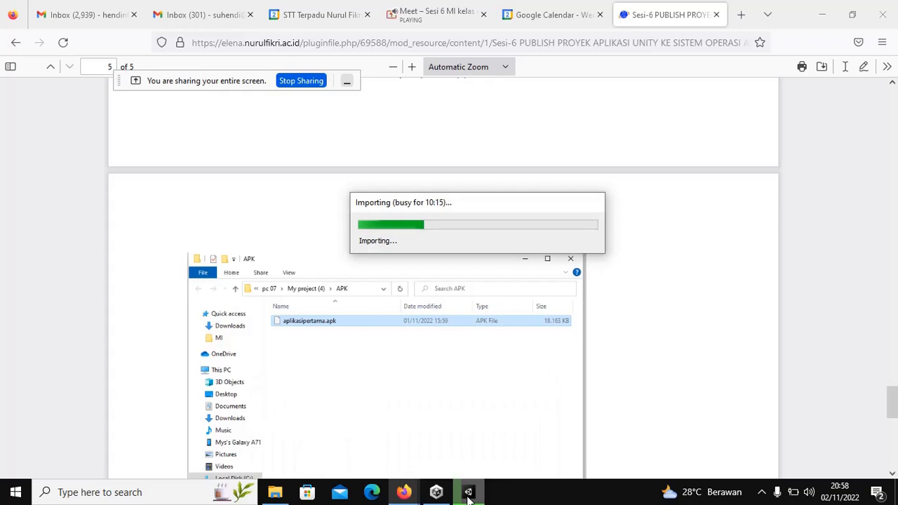
pyautogui.click(436, 492)
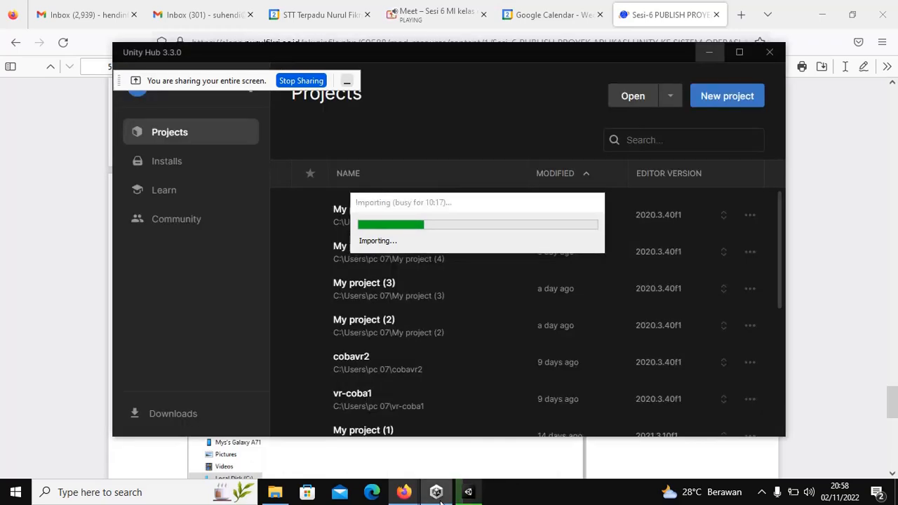
# Step: Move the Importing progress dialog to the top and scroll the Projects list to its end
pyautogui.moveTo(388, 203); pyautogui.dragTo(458, 77)
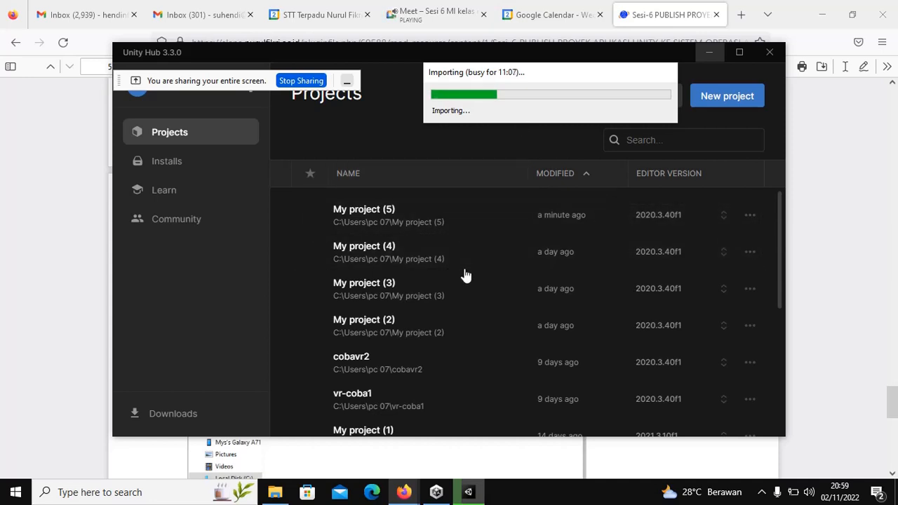
pyautogui.scroll(-5, 464, 273)
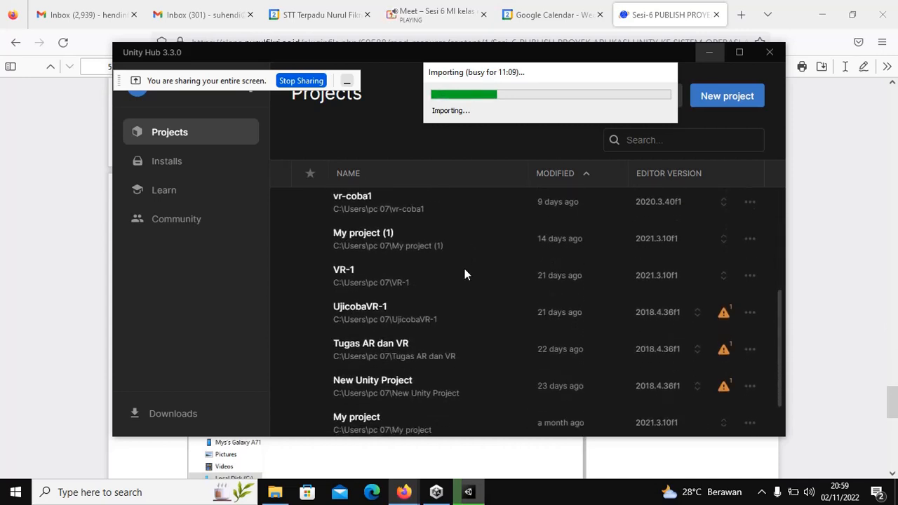
pyautogui.scroll(-1, 464, 274)
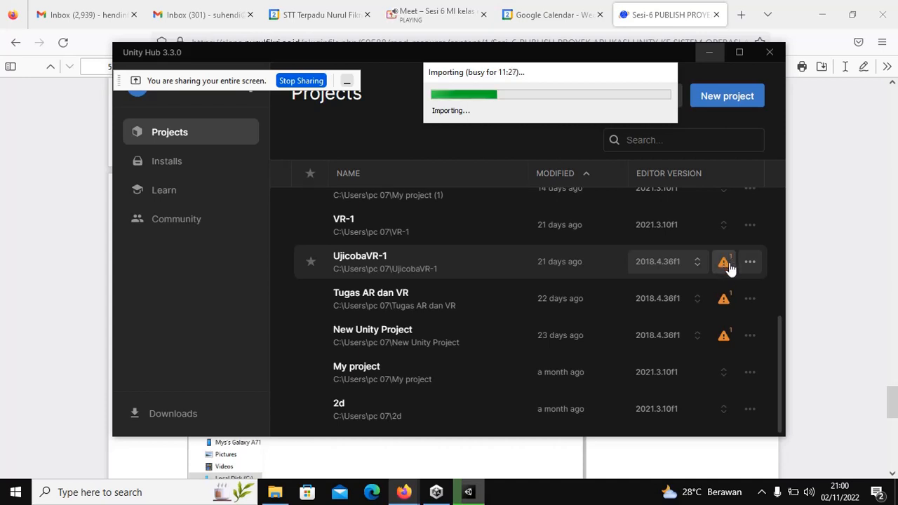
pyautogui.click(171, 165)
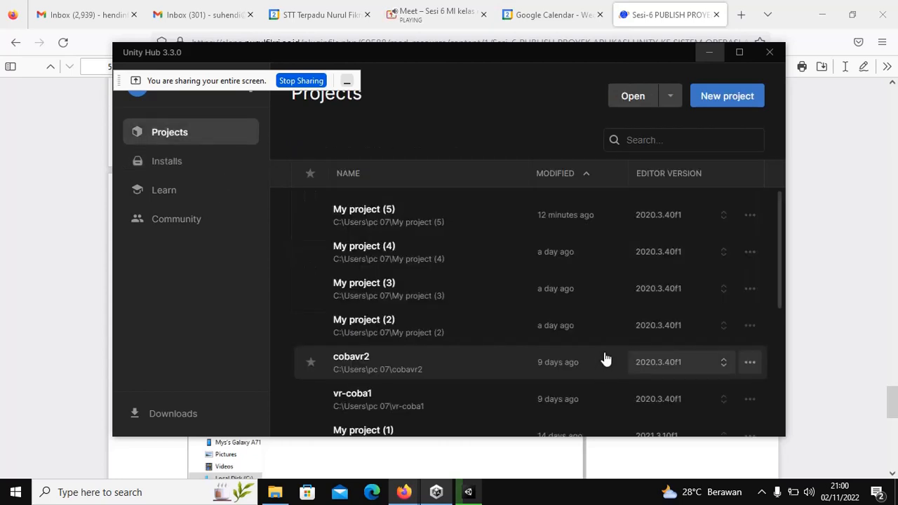
pyautogui.scroll(-4, 604, 361)
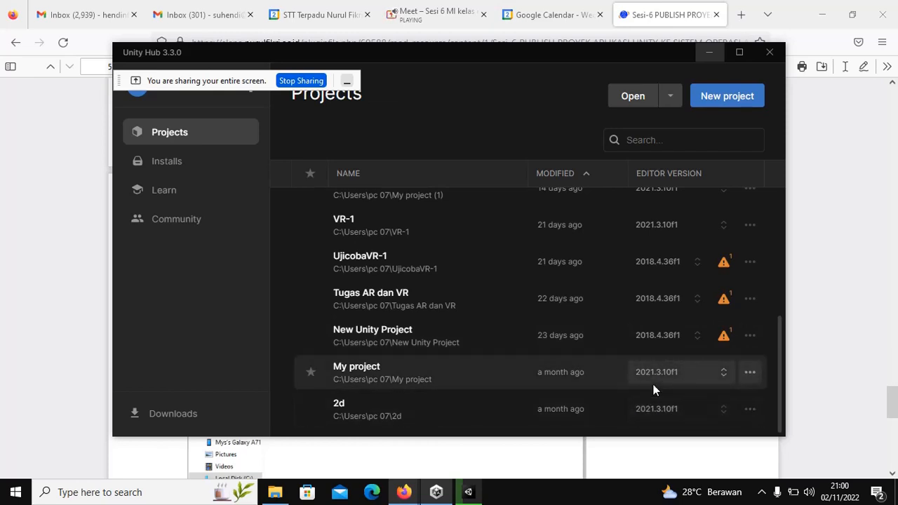
pyautogui.scroll(4, 653, 385)
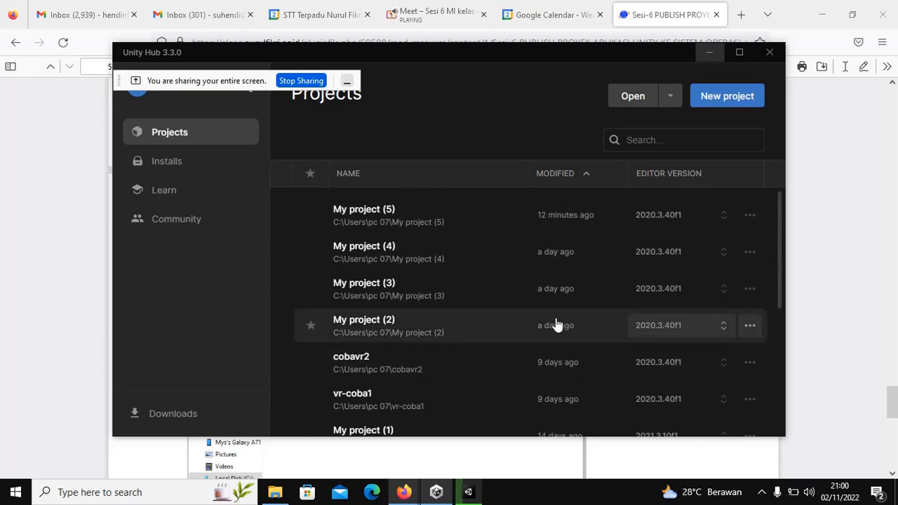
pyautogui.scroll(-2, 555, 325)
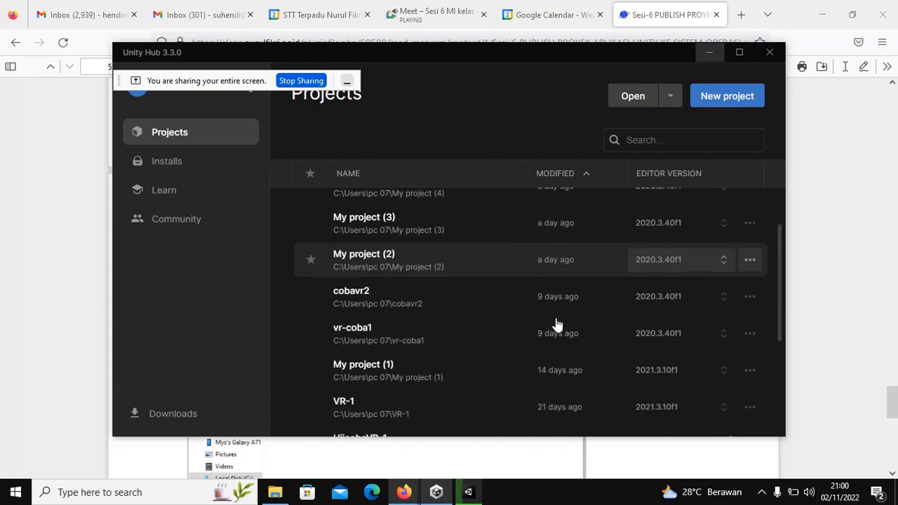
pyautogui.scroll(2, 555, 325)
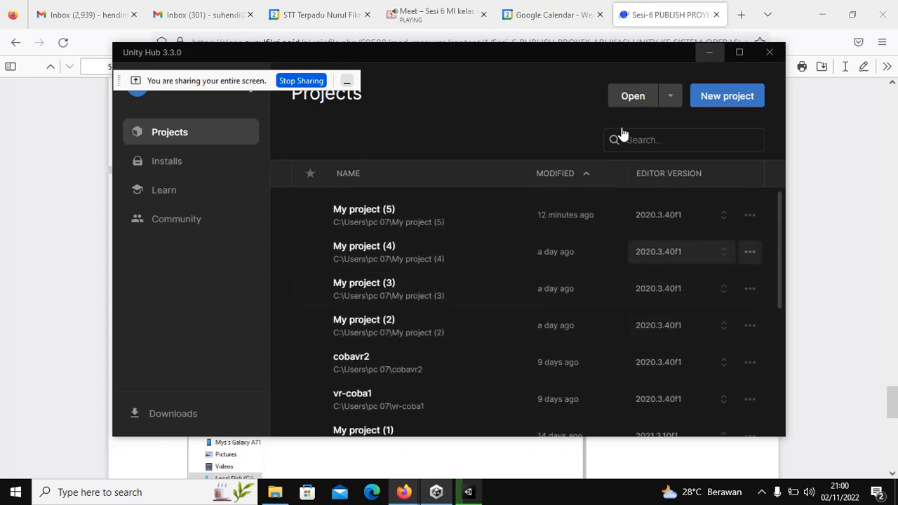
pyautogui.click(469, 493)
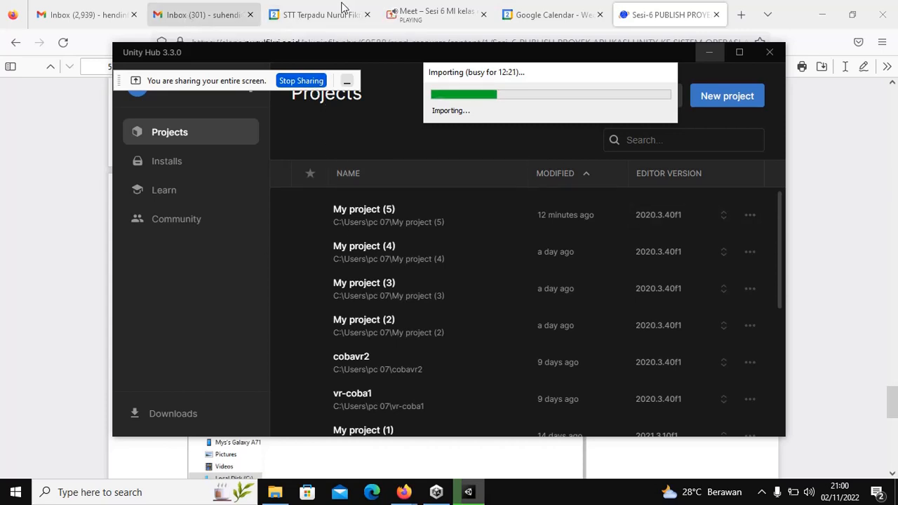
# Step: Glance at the class event in Calendar, then return to the Sesi-6 handout on page 5
pyautogui.click(309, 15)
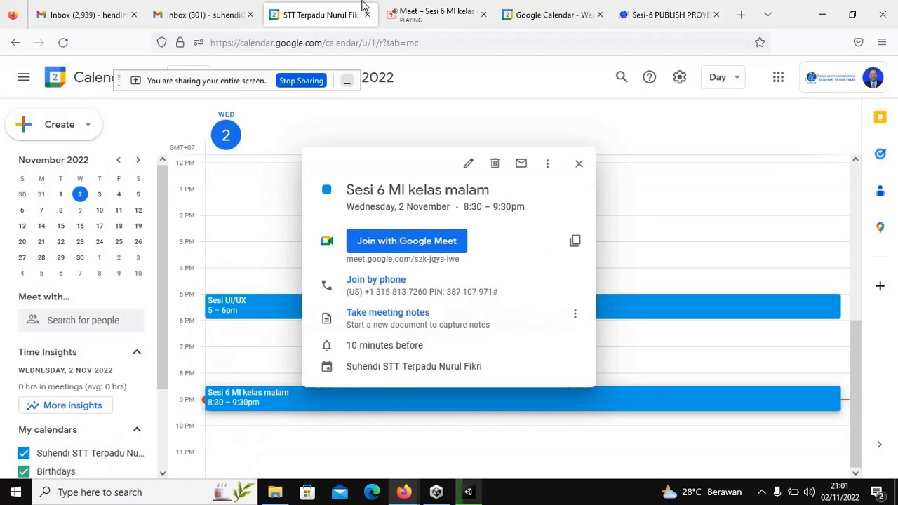
pyautogui.click(639, 14)
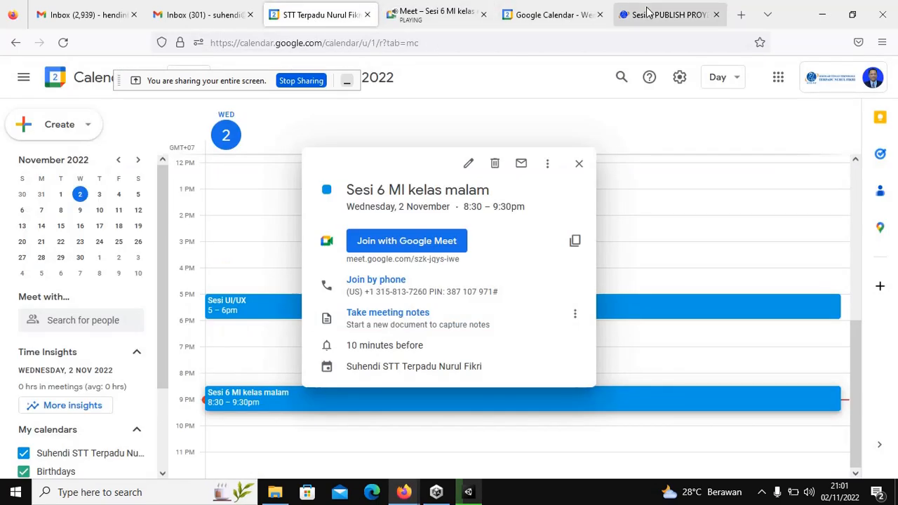
pyautogui.scroll(-5, 436, 162)
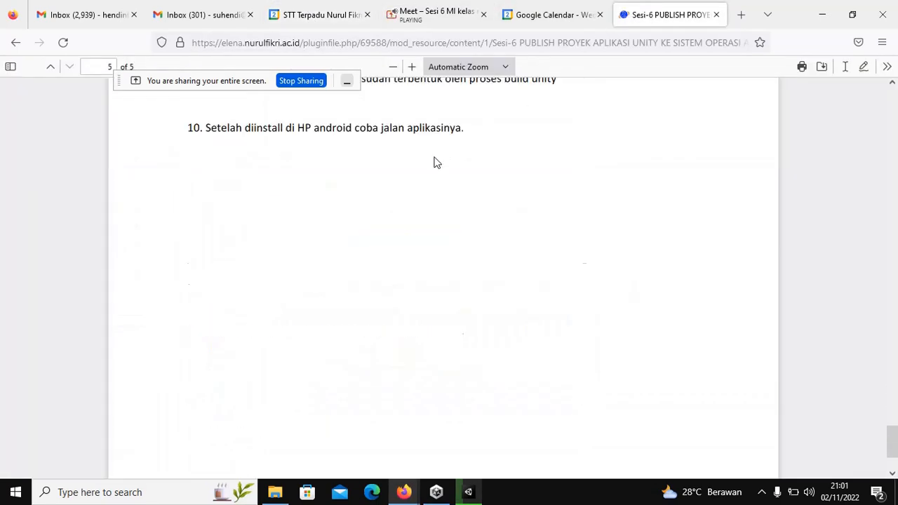
pyautogui.scroll(3, 435, 163)
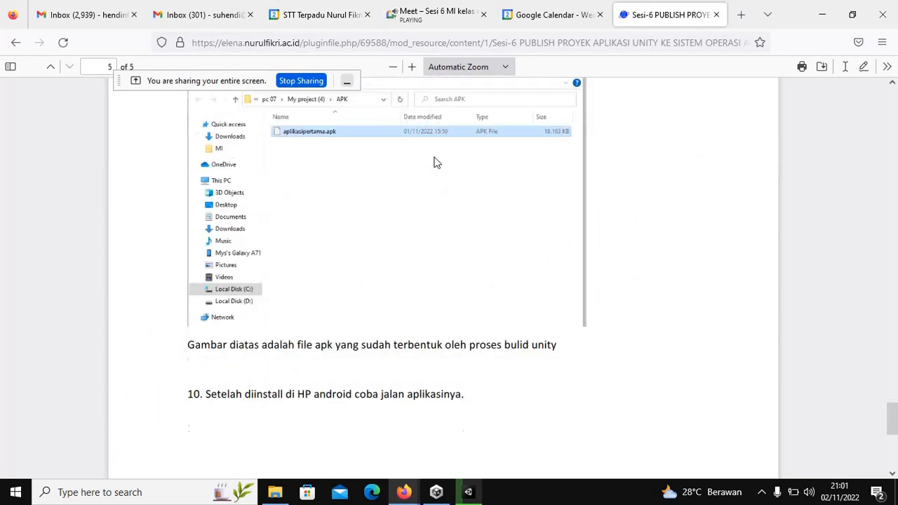
pyautogui.scroll(2, 433, 163)
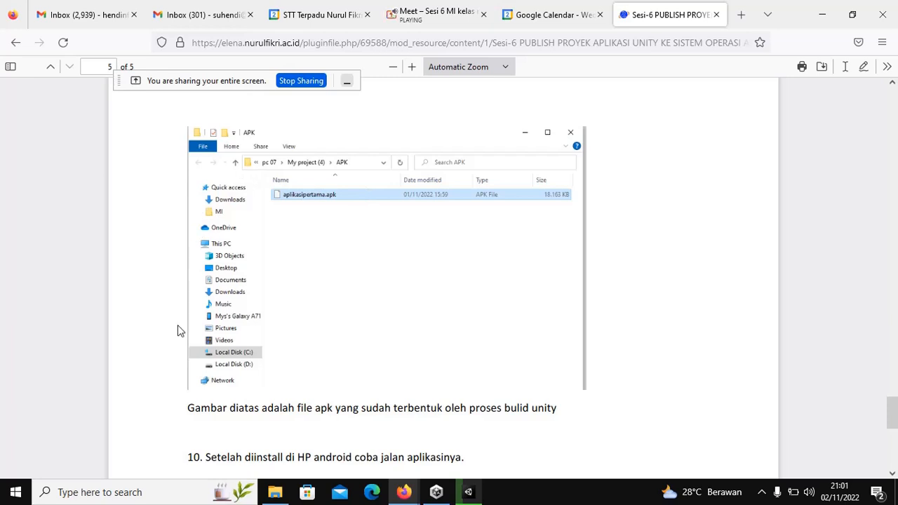
pyautogui.scroll(-3, 198, 321)
pyautogui.scroll(2, 198, 321)
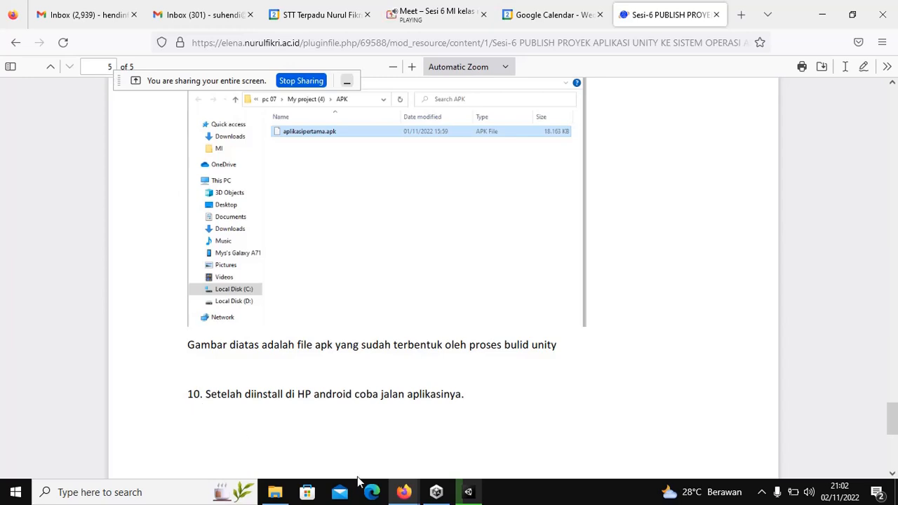
pyautogui.moveTo(436, 493)
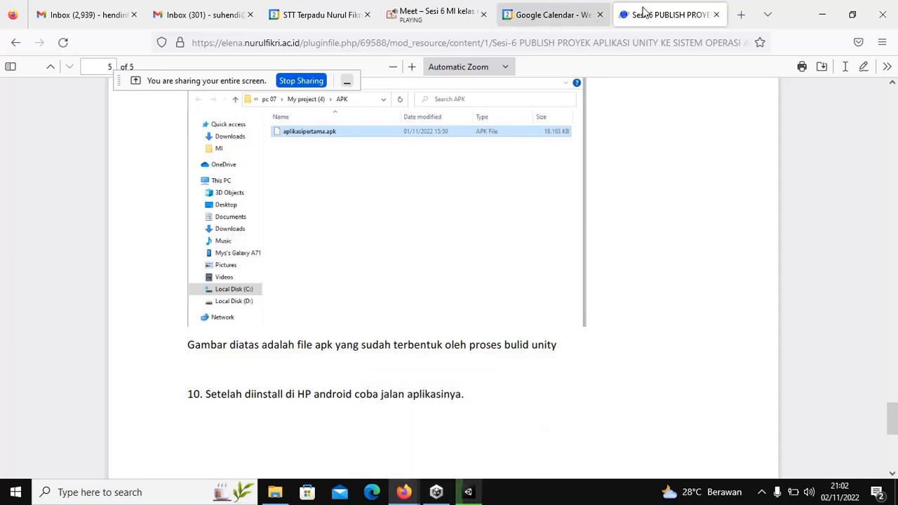
# Step: Go back to the Multimedia Interaktif Topic 6 page, then minimize Firefox to reveal Unity
pyautogui.click(17, 42)
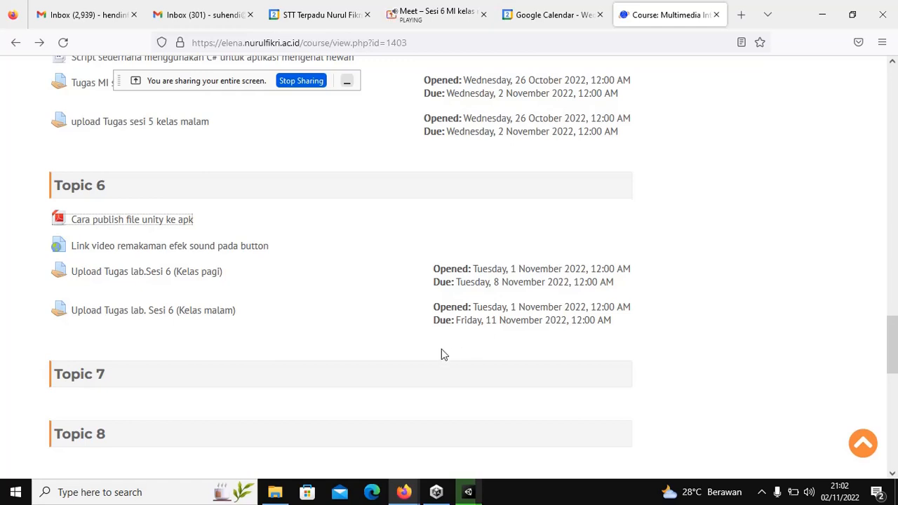
pyautogui.click(467, 492)
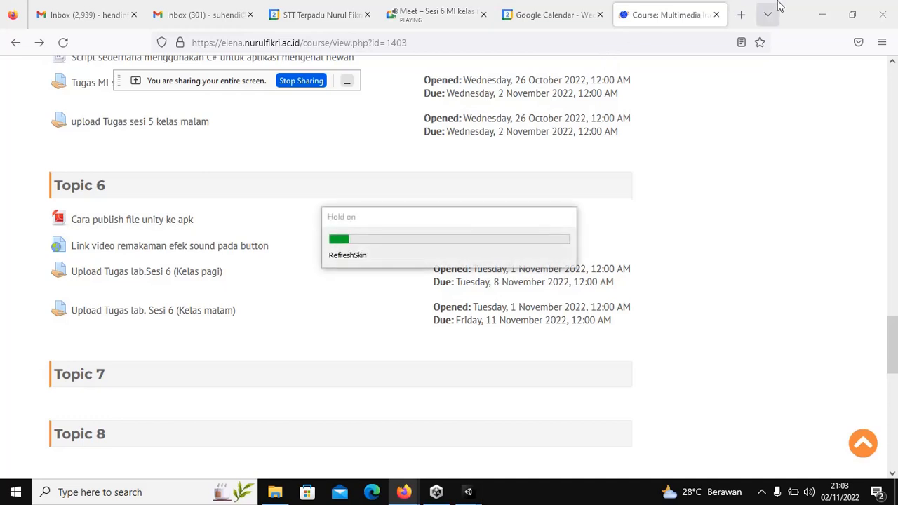
pyautogui.click(821, 14)
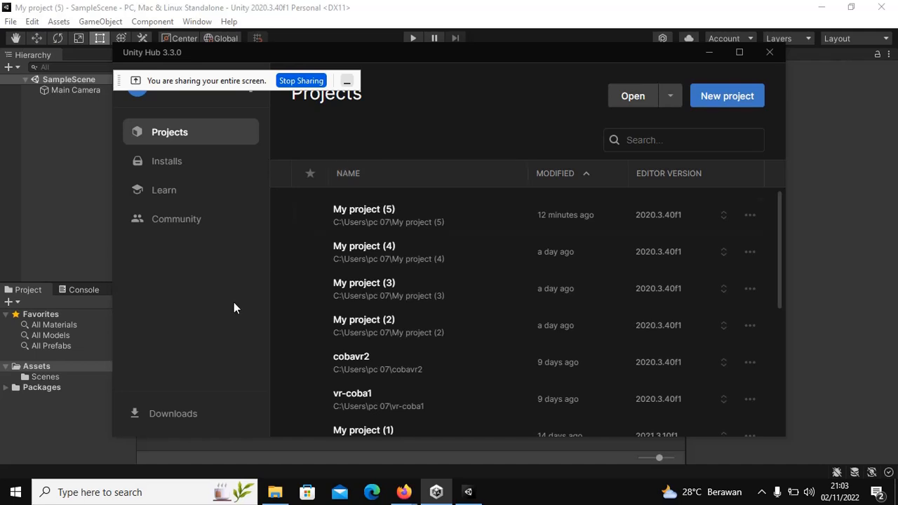
# Step: Bring up My project (5) in Unity, zoom the empty SampleScene view, and open the File menu
pyautogui.click(476, 499)
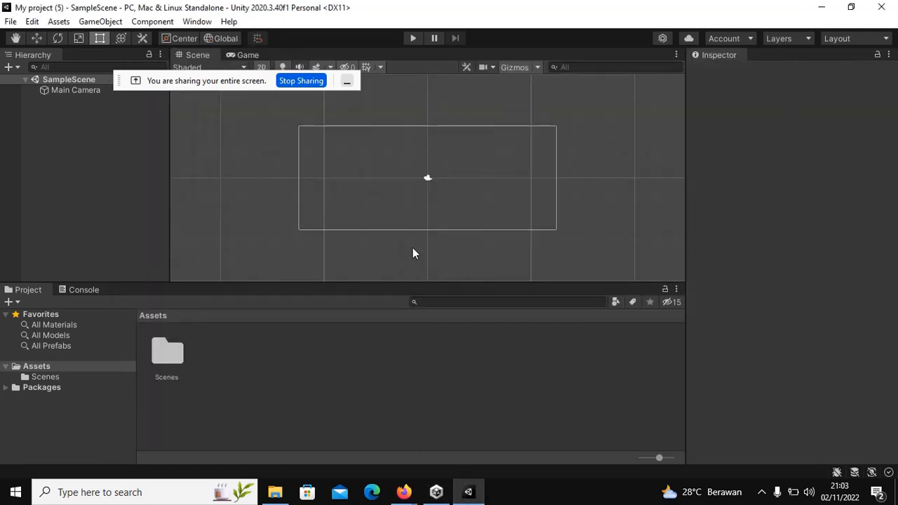
pyautogui.scroll(-1, 420, 221)
pyautogui.scroll(3, 420, 221)
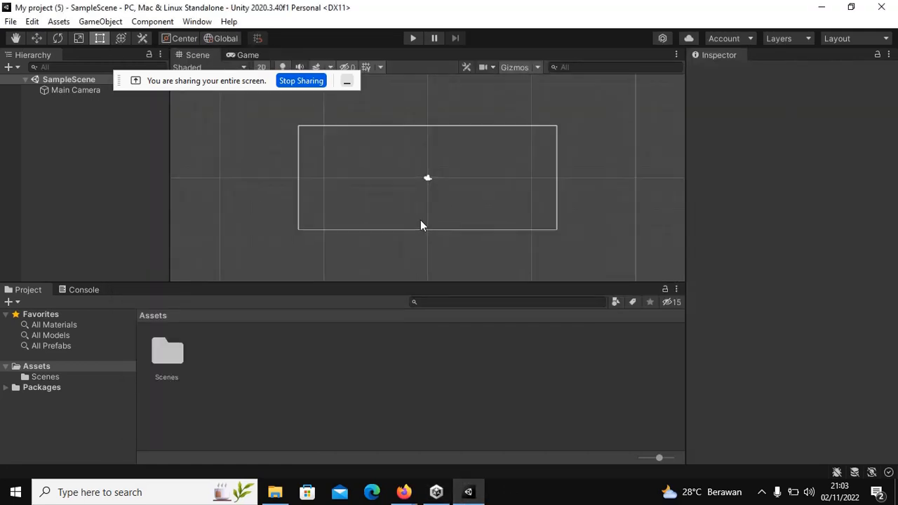
pyautogui.scroll(1, 420, 225)
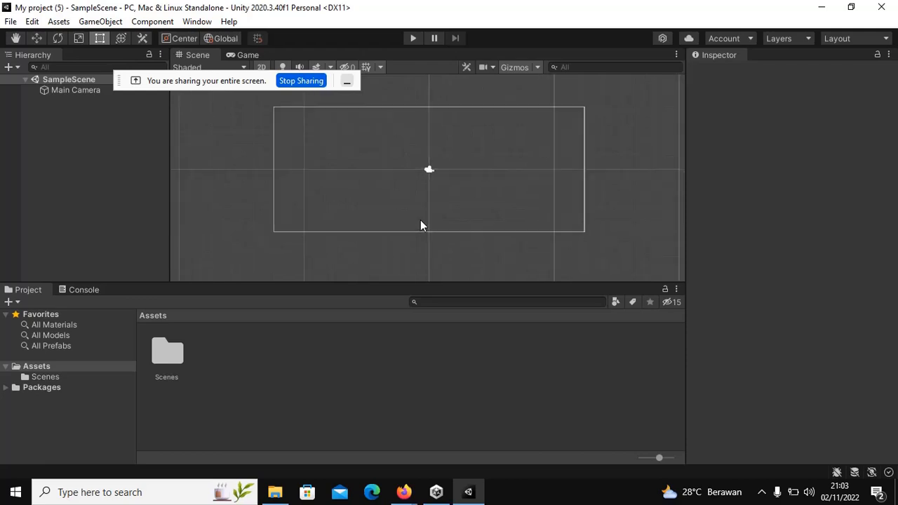
pyautogui.scroll(1, 420, 221)
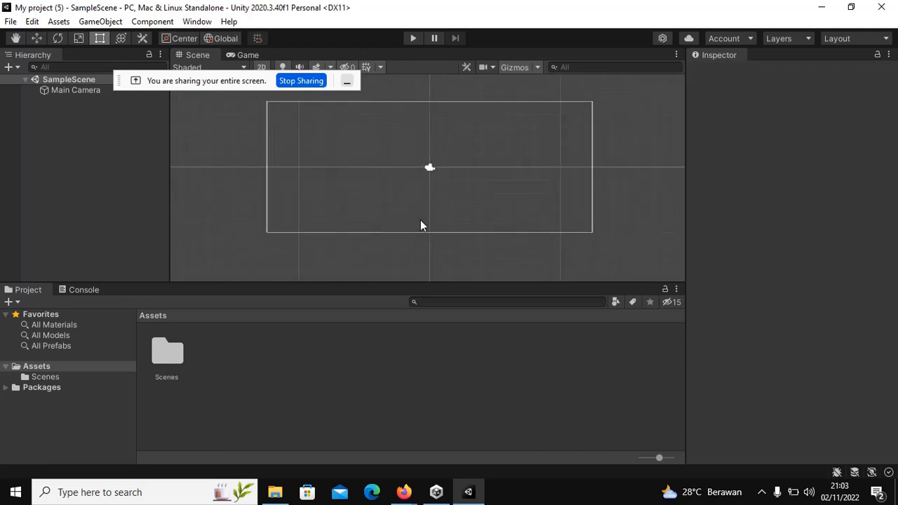
pyautogui.click(12, 23)
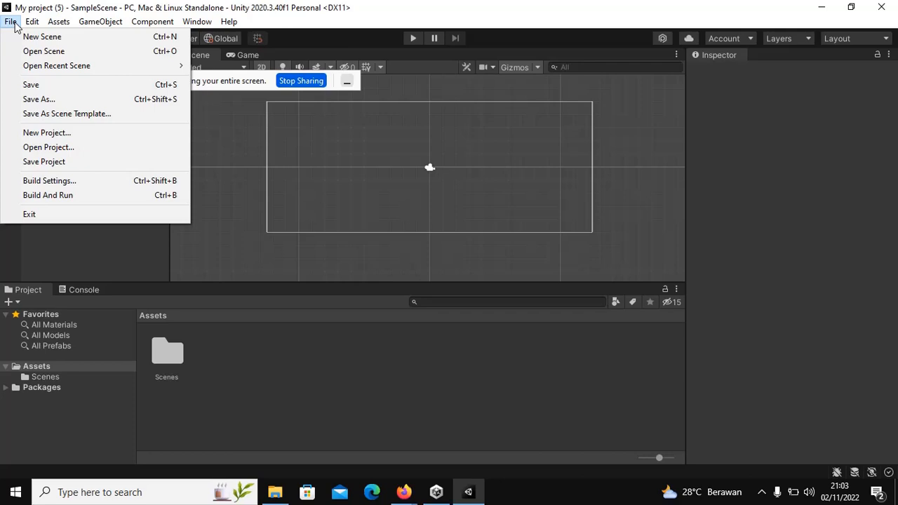
# Step: In Build Settings, select Android as the platform and switch the project to it
pyautogui.click(56, 182)
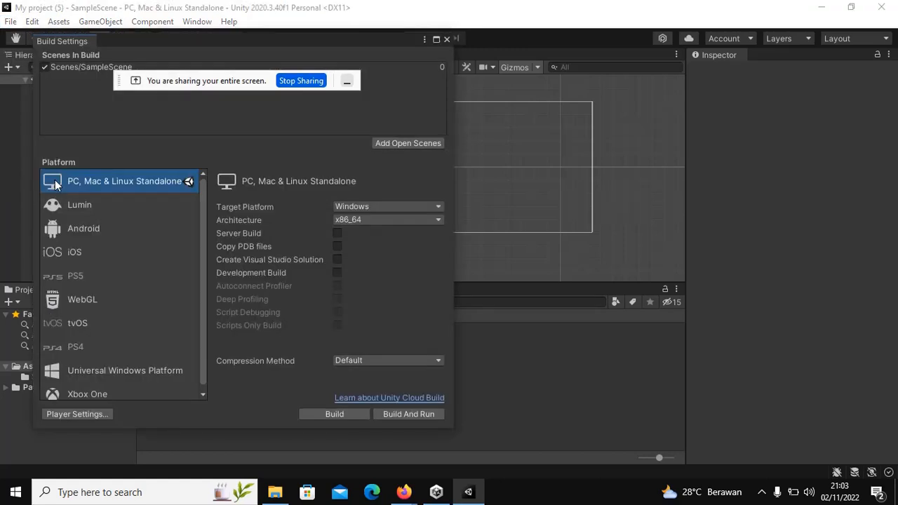
pyautogui.click(68, 228)
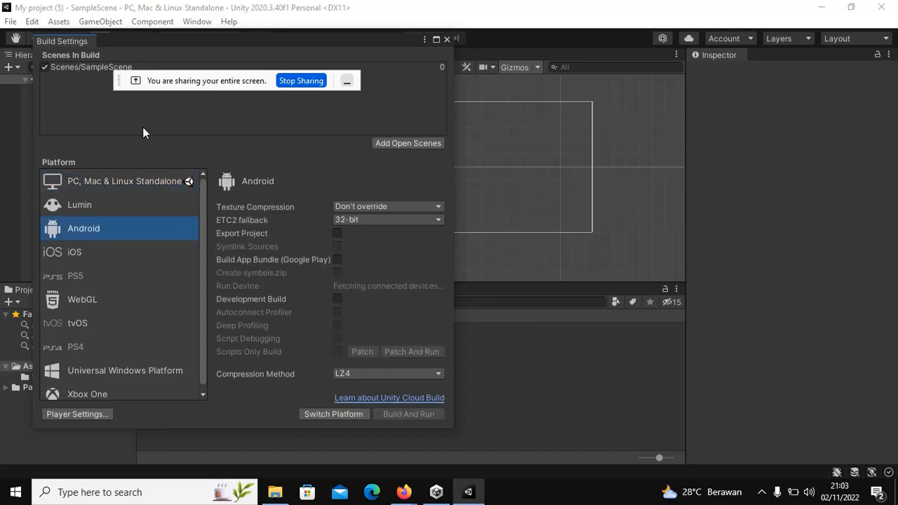
pyautogui.moveTo(165, 80); pyautogui.dragTo(586, 18)
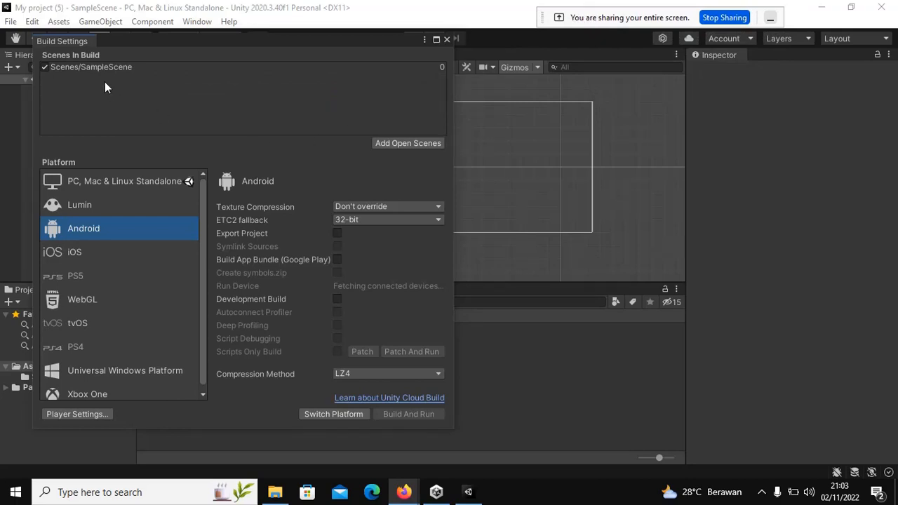
pyautogui.click(390, 140)
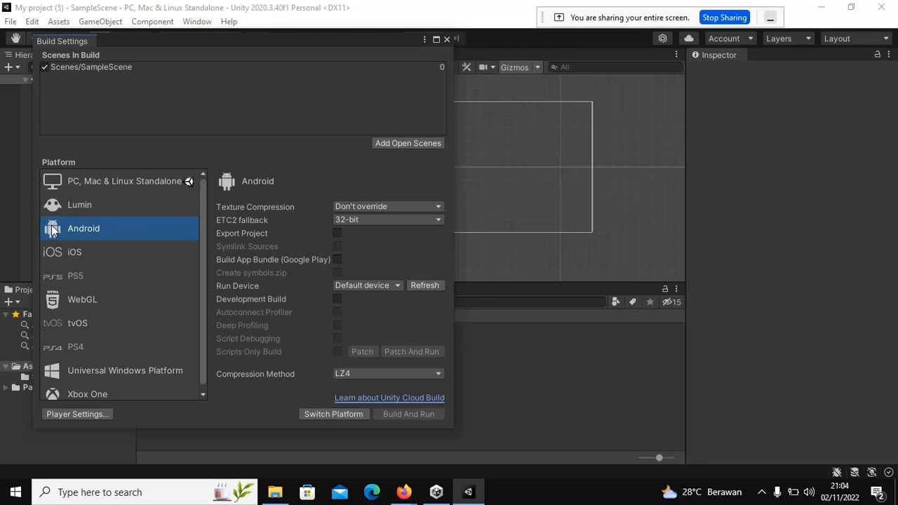
pyautogui.click(350, 418)
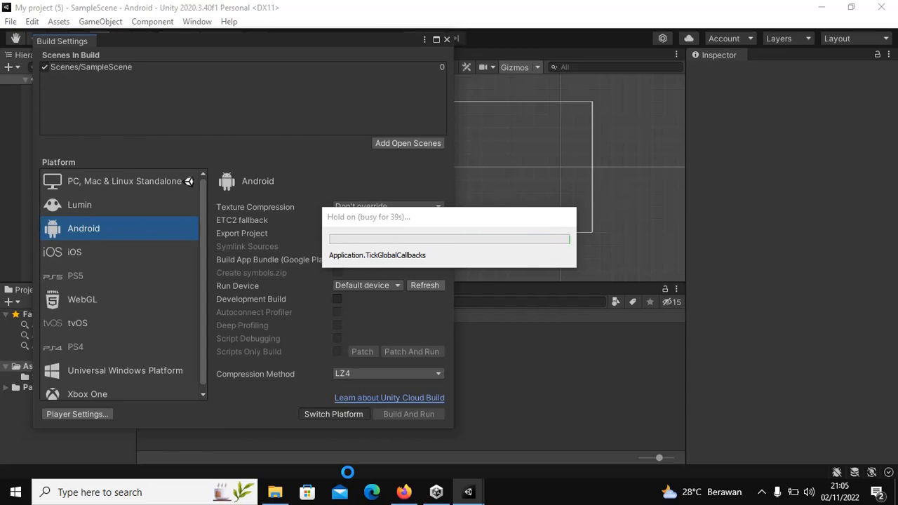
# Step: Switch to Firefox and show the 'Sesi 6 MI kelas malam' Meet call
pyautogui.click(406, 495)
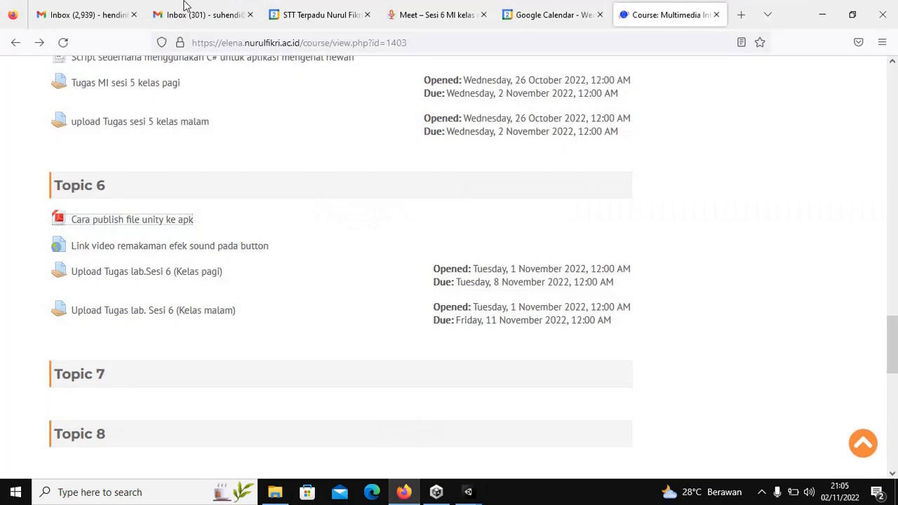
pyautogui.click(430, 22)
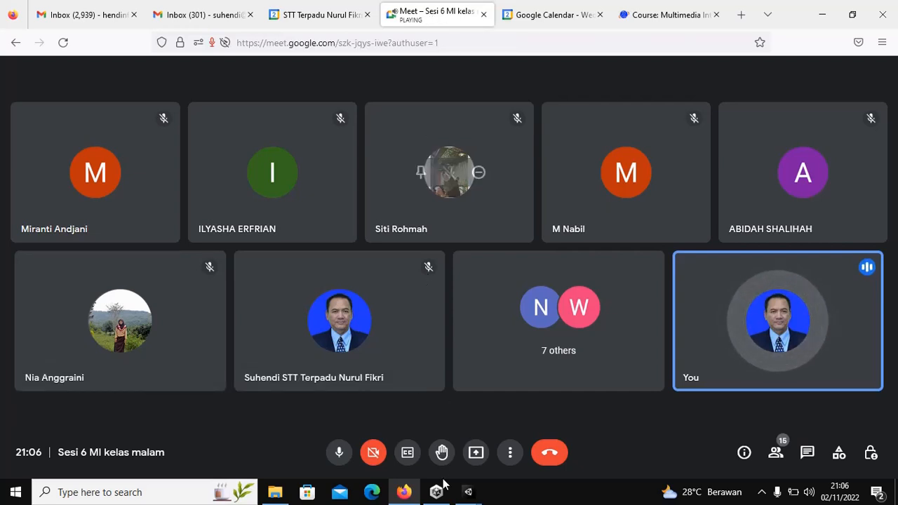
# Step: Bring Unity's asset import progress dialog to the front
pyautogui.moveTo(470, 492)
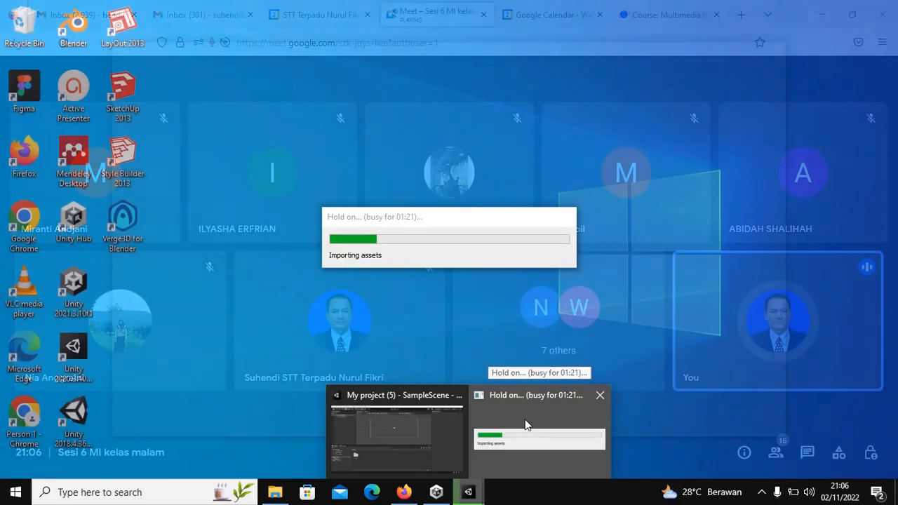
pyautogui.click(524, 419)
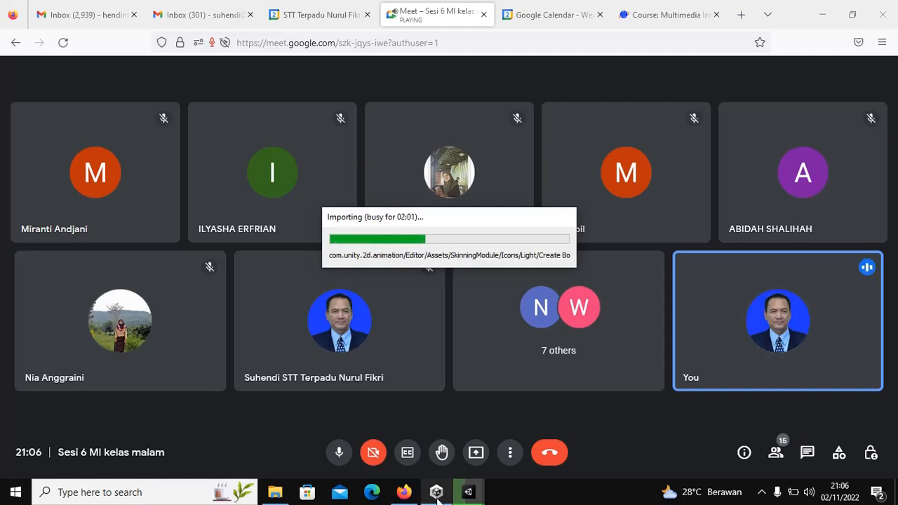
pyautogui.moveTo(436, 494)
pyautogui.moveTo(416, 445)
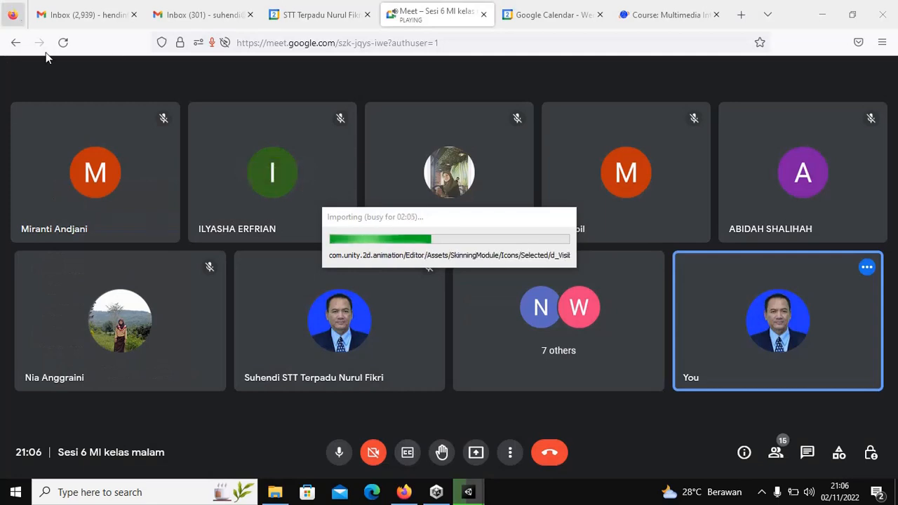
pyautogui.moveTo(477, 495)
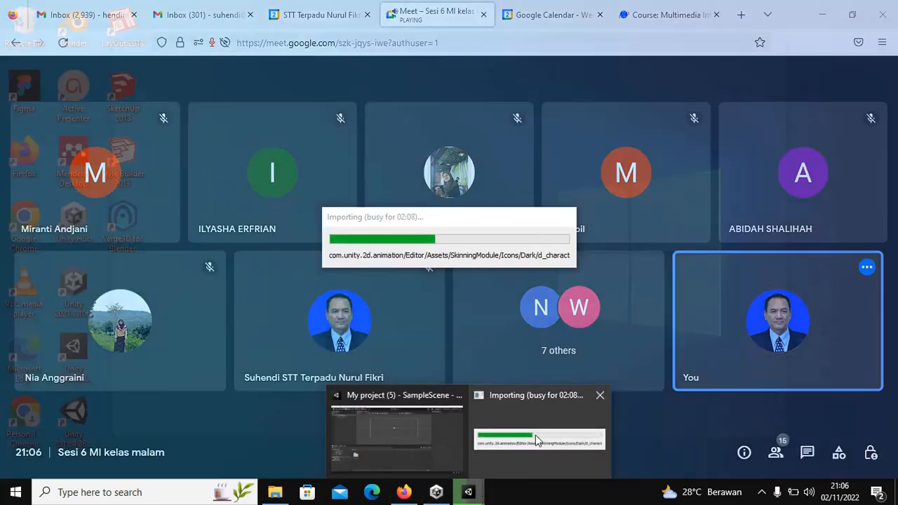
pyautogui.click(535, 436)
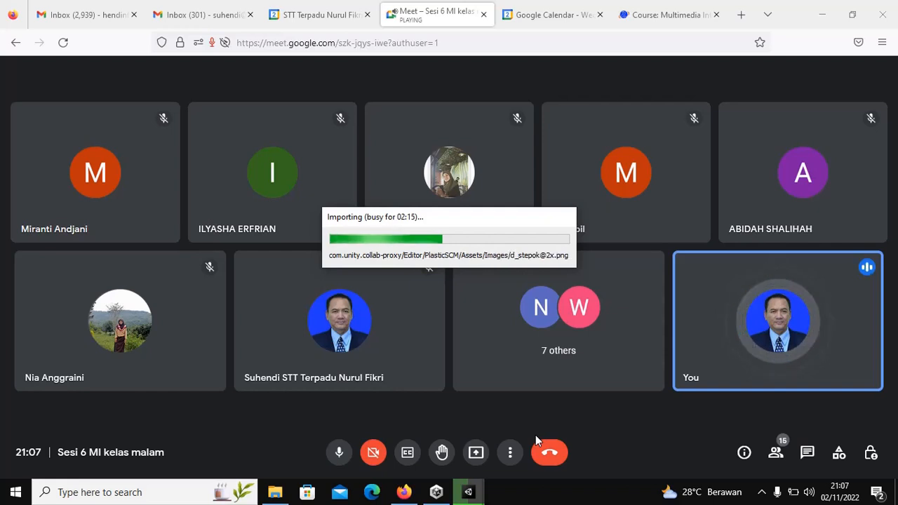
# Step: Present the entire screen to the Meet call, allowing the browser to share it
pyautogui.click(476, 453)
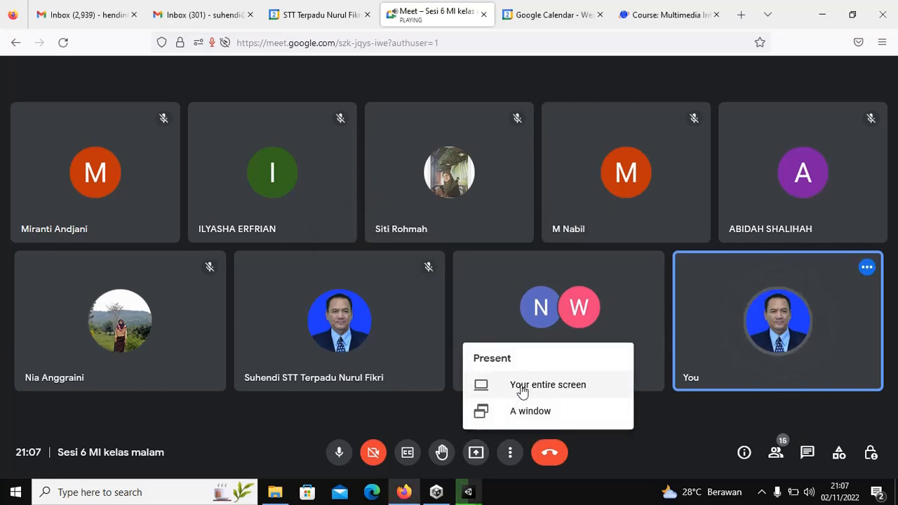
pyautogui.click(522, 391)
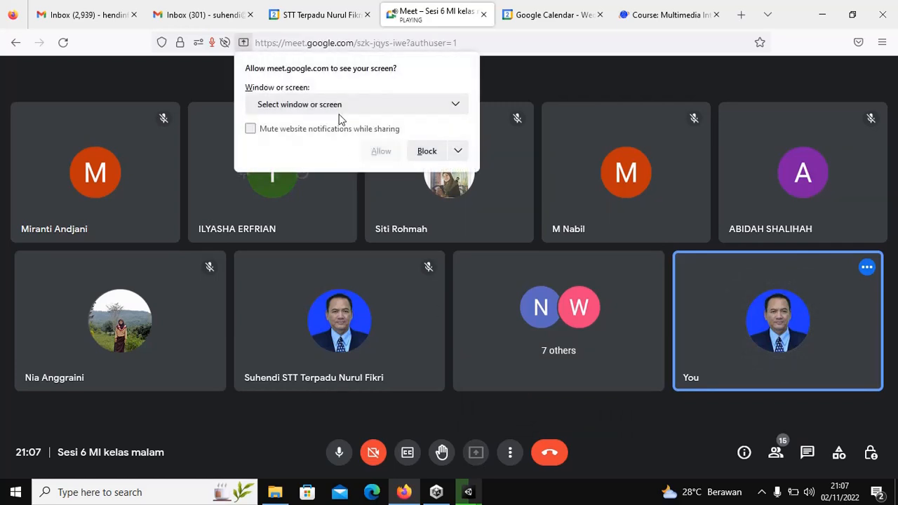
pyautogui.click(457, 105)
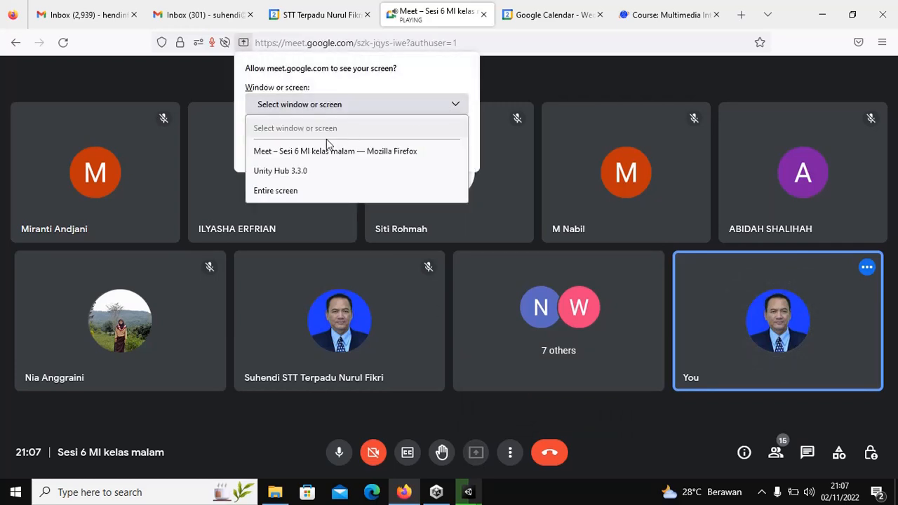
pyautogui.click(270, 191)
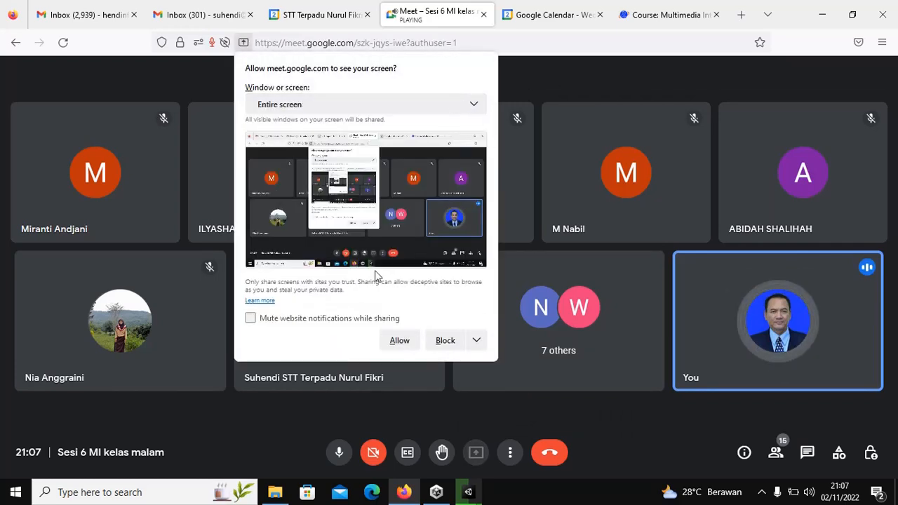
pyautogui.click(395, 343)
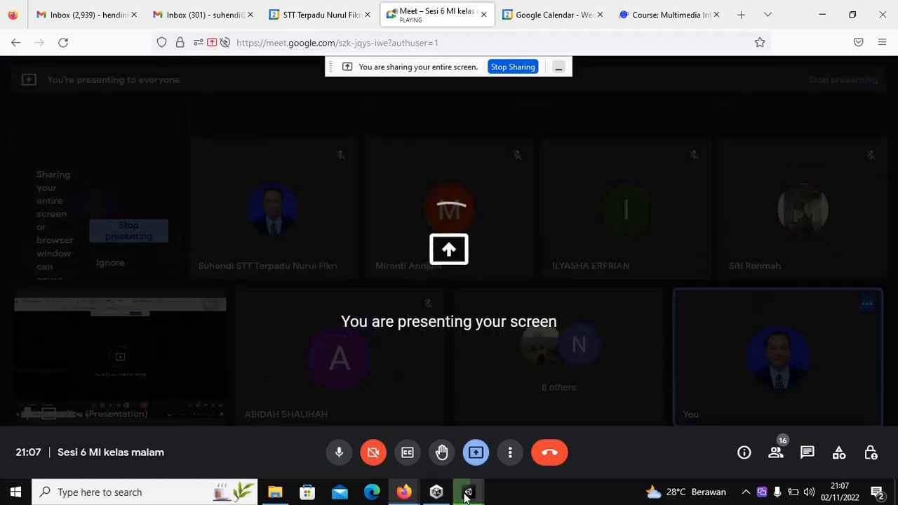
pyautogui.moveTo(466, 493)
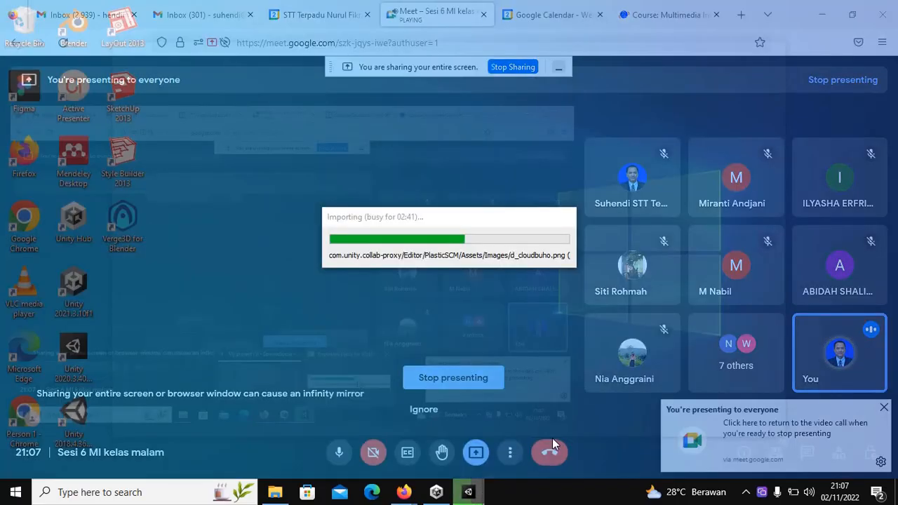
pyautogui.click(552, 438)
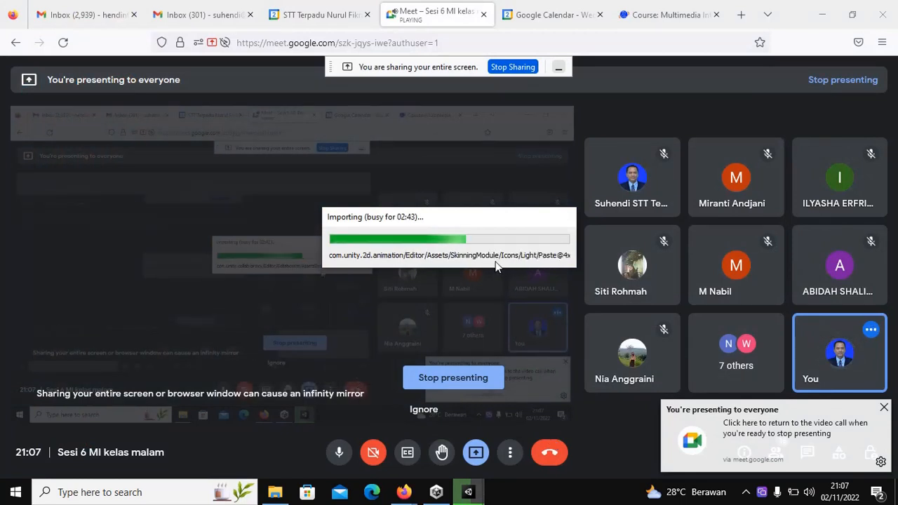
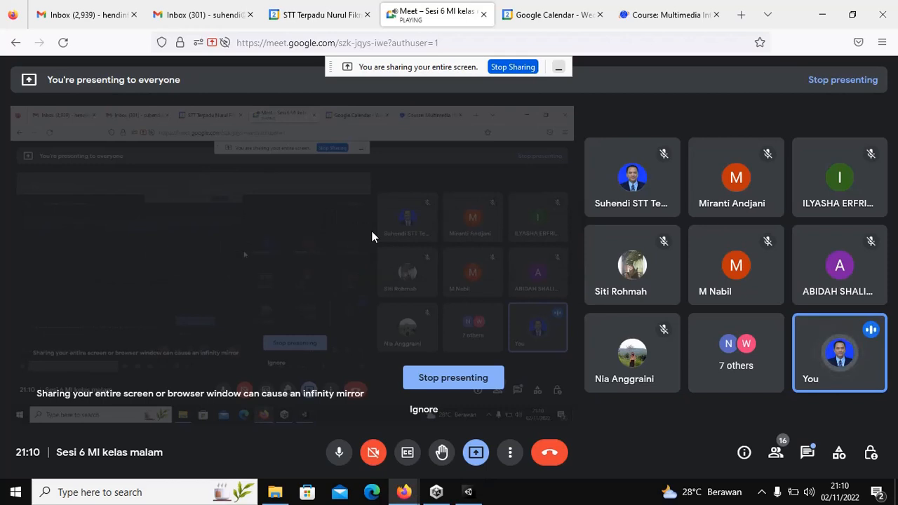
# Step: Switch back to Unity's Build Settings window, with Android as the platform, while sharing the screen
pyautogui.click(463, 491)
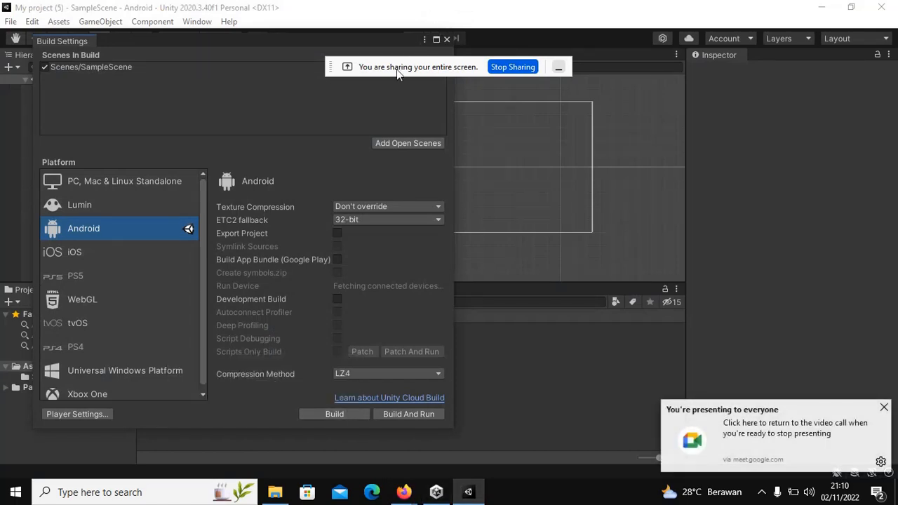
# Step: Reposition the Build Settings window and start the Android build
pyautogui.moveTo(389, 67); pyautogui.dragTo(567, 22)
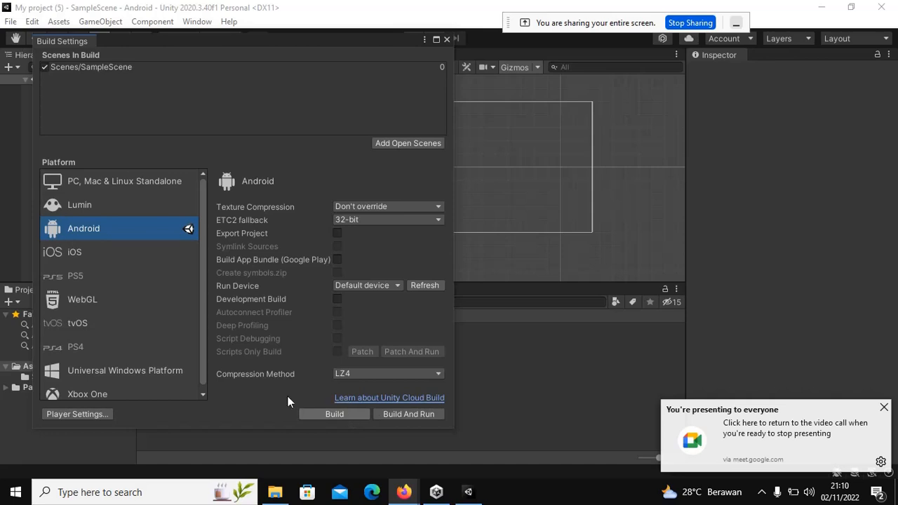
pyautogui.click(334, 414)
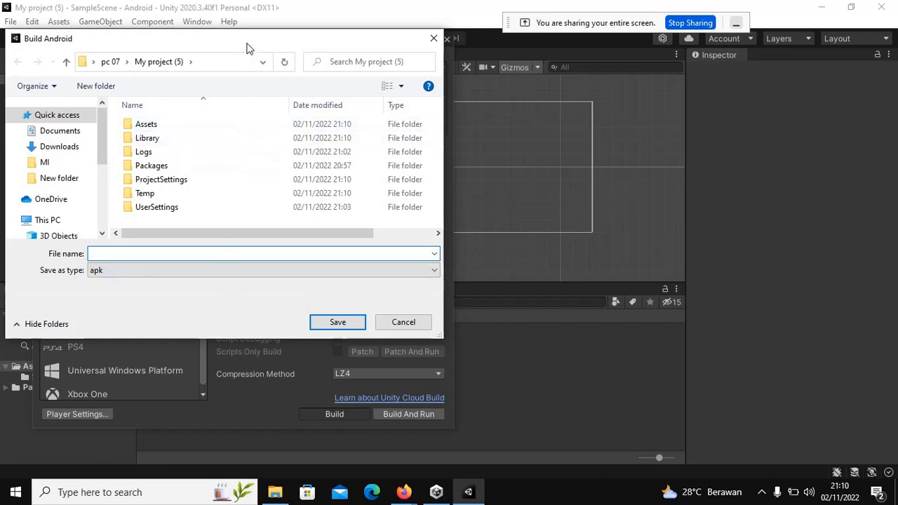
# Step: Create a new folder named APK inside My project (5) from the save dialog
pyautogui.moveTo(246, 48); pyautogui.dragTo(540, 73)
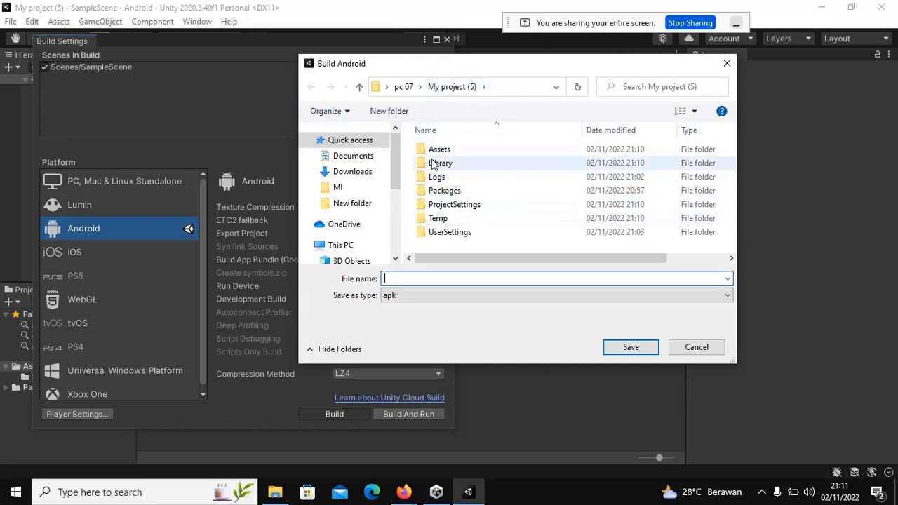
pyautogui.rightClick(437, 243)
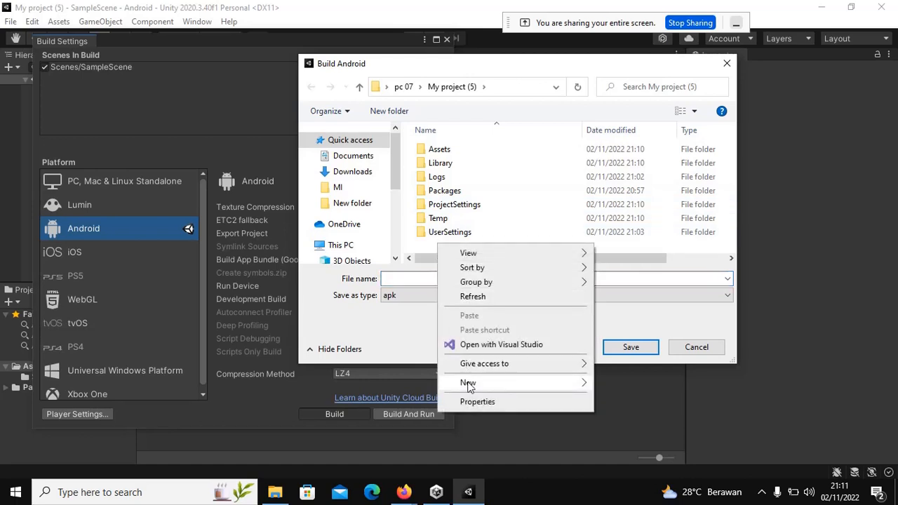
pyautogui.moveTo(588, 390)
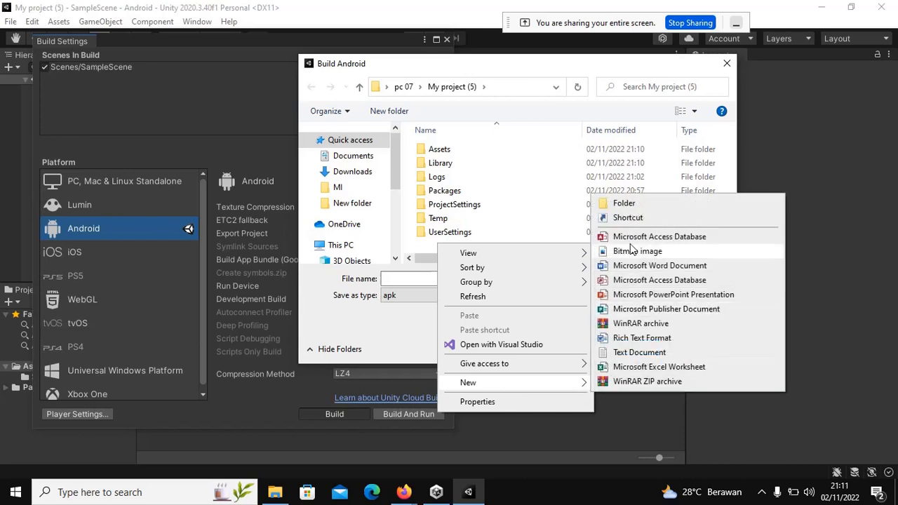
pyautogui.click(626, 199)
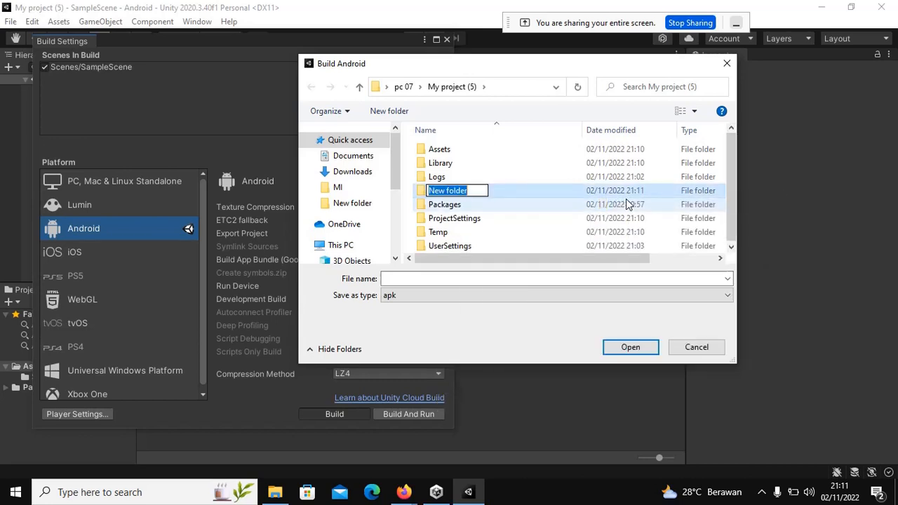
pyautogui.write('A')
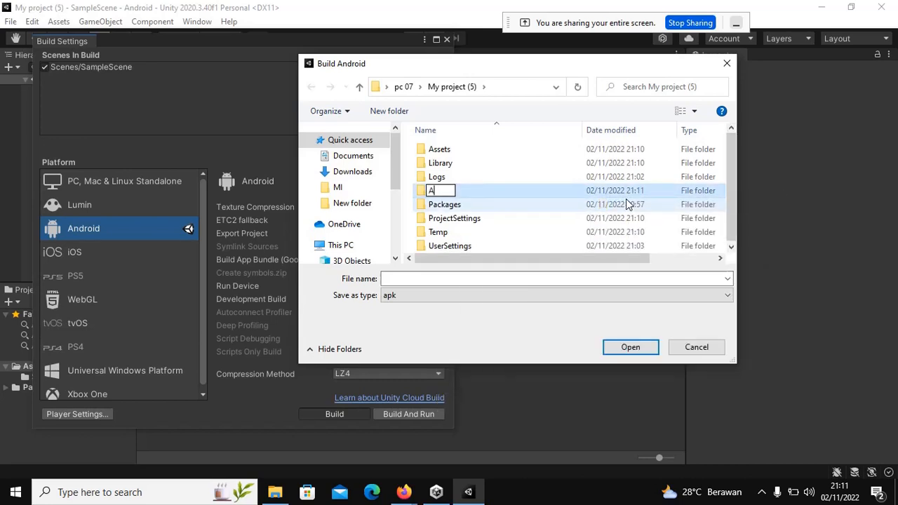
pyautogui.write('PK')
pyautogui.click(425, 194)
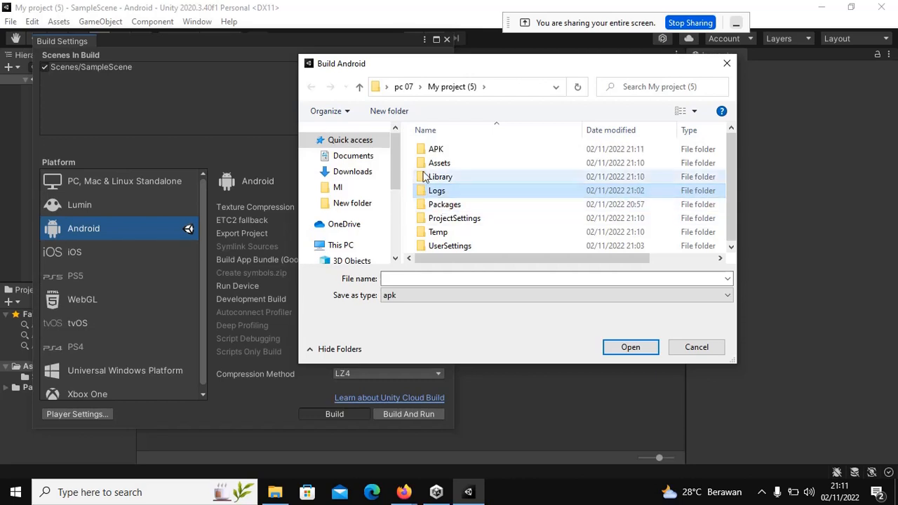
# Step: Save the Android build as program-1 inside the new APK folder
pyautogui.doubleClick(430, 149)
pyautogui.click(413, 278)
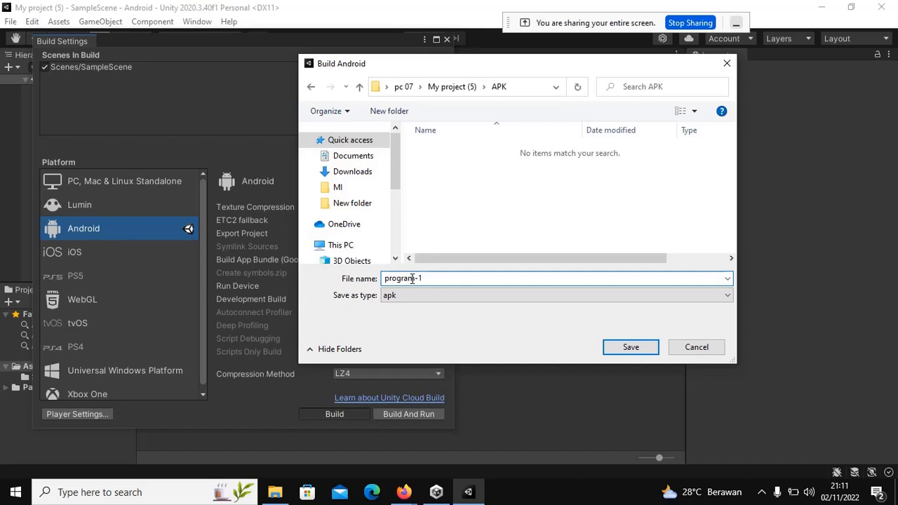
pyautogui.click(629, 348)
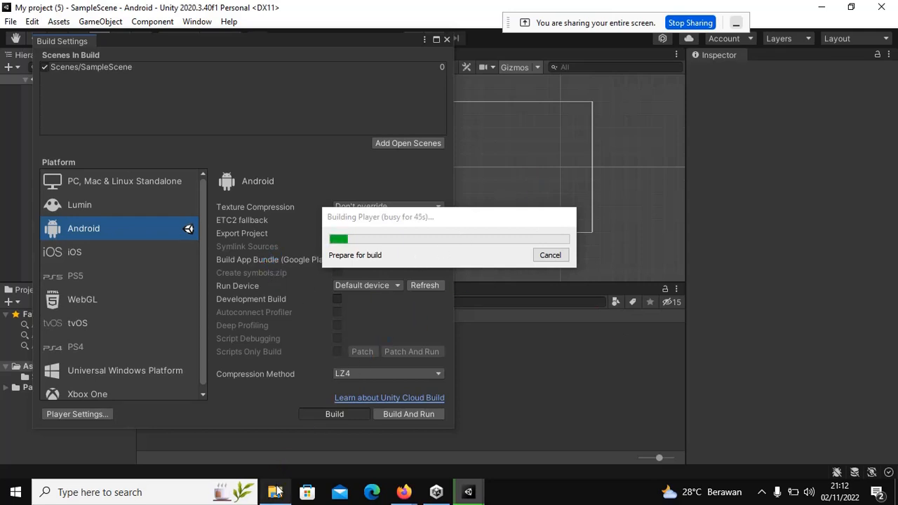
# Step: Restore Explorer and confirm My project (5)'s APK folder has no built APK yet
pyautogui.moveTo(277, 491)
pyautogui.click(278, 429)
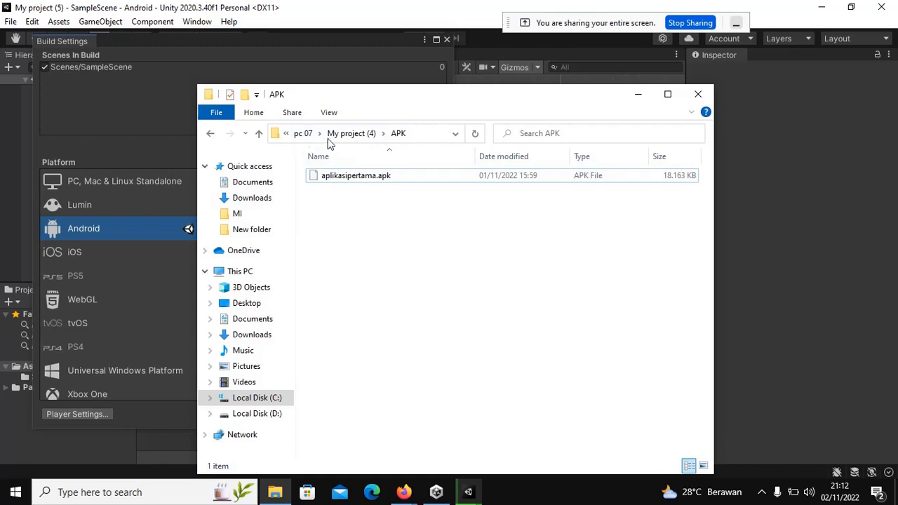
pyautogui.click(258, 134)
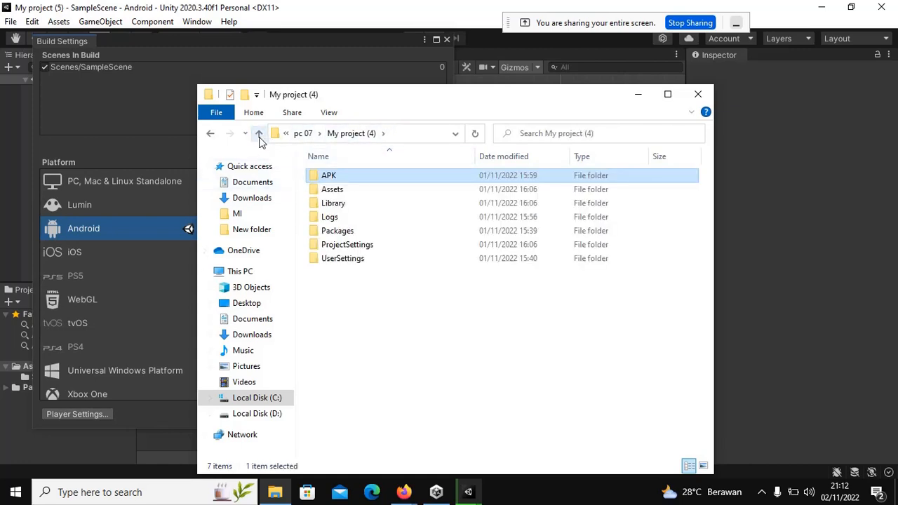
pyautogui.click(259, 134)
pyautogui.scroll(-2, 322, 344)
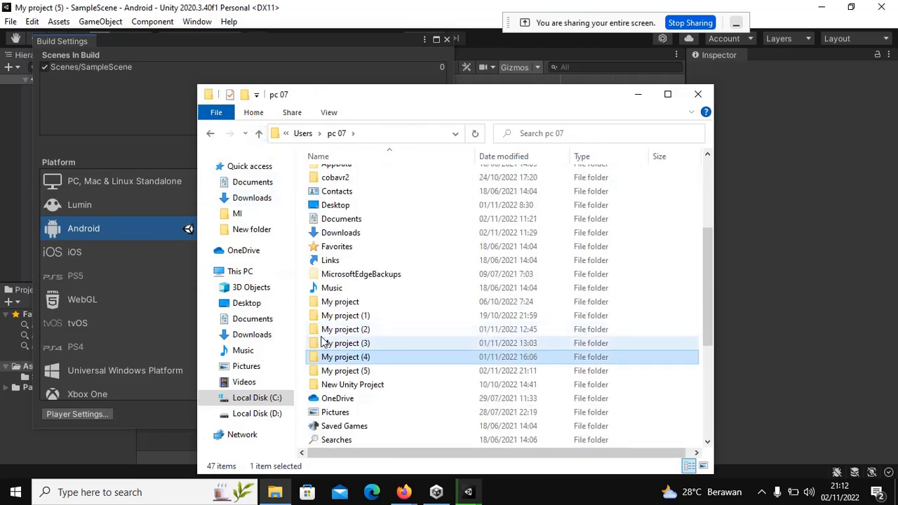
pyautogui.doubleClick(330, 371)
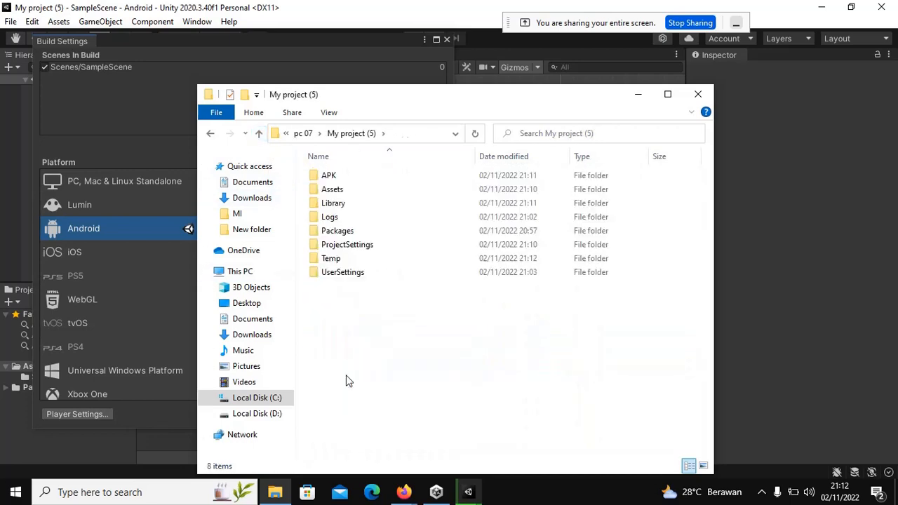
pyautogui.doubleClick(329, 175)
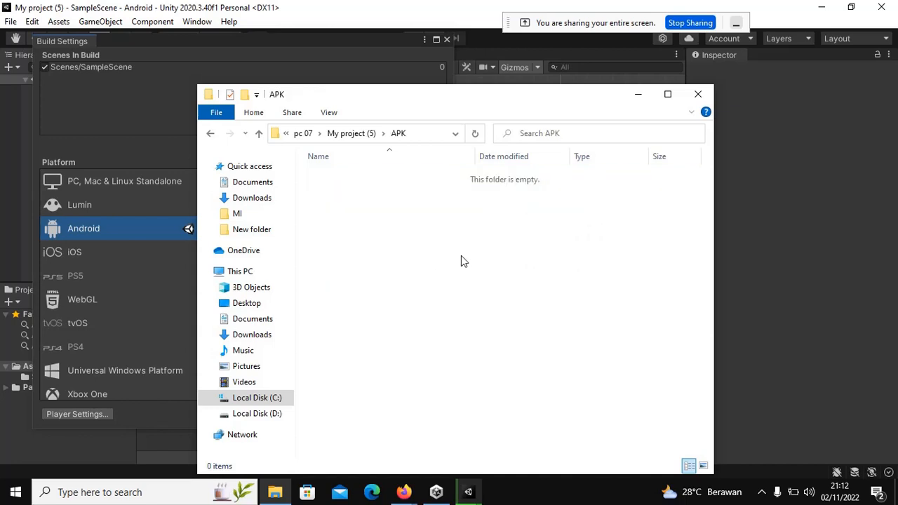
pyautogui.click(211, 137)
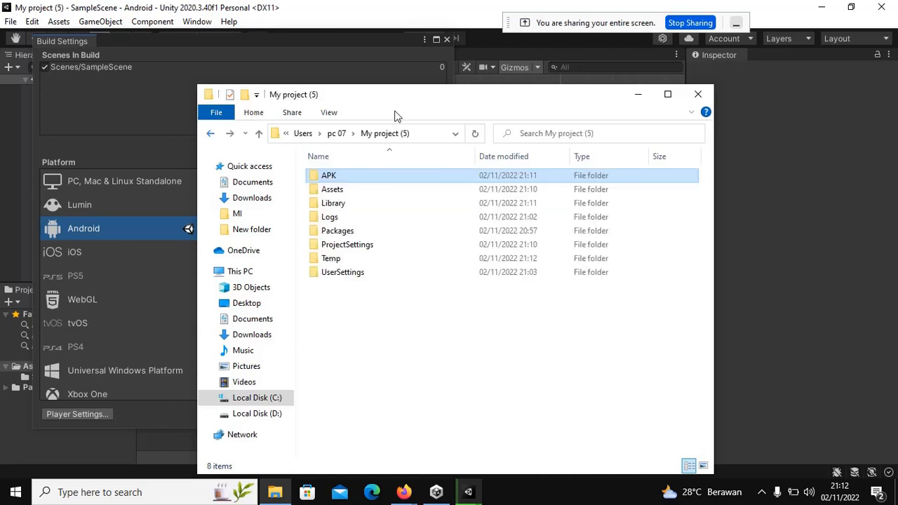
# Step: Minimize File Explorer and let Unity's build continue to Compiling shader variants
pyautogui.click(637, 94)
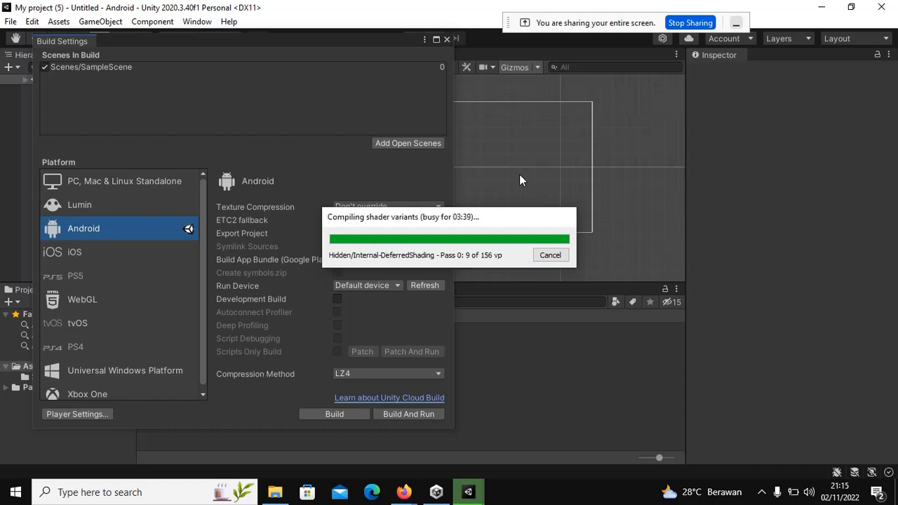
# Step: Check My project (5)'s size in its Properties from the pc 07 folder
pyautogui.click(274, 492)
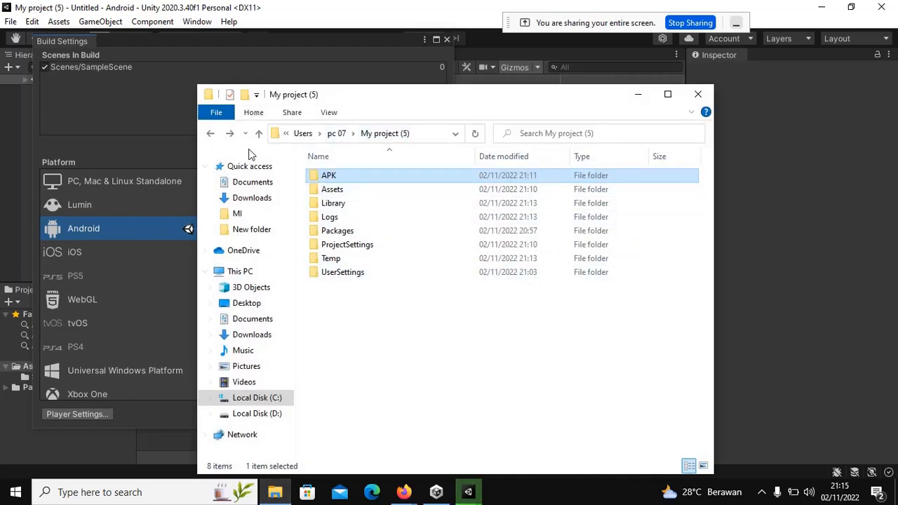
pyautogui.click(209, 134)
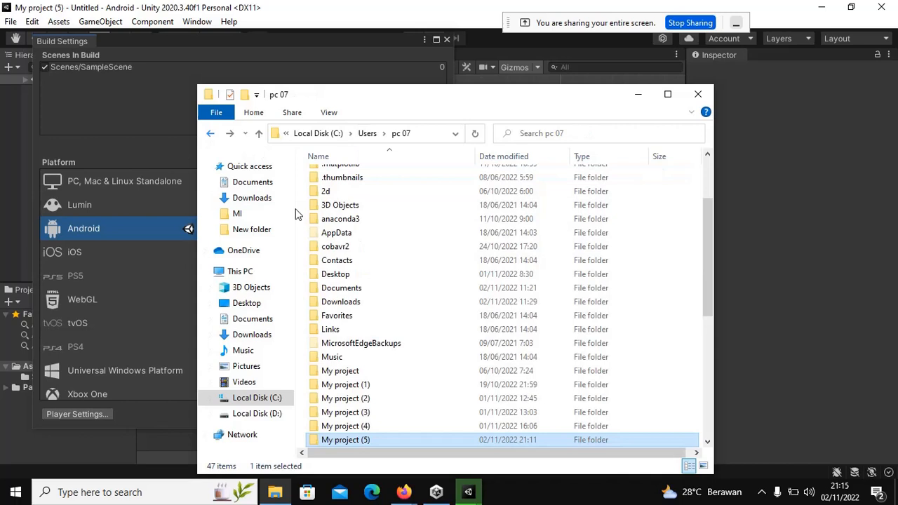
pyautogui.rightClick(357, 440)
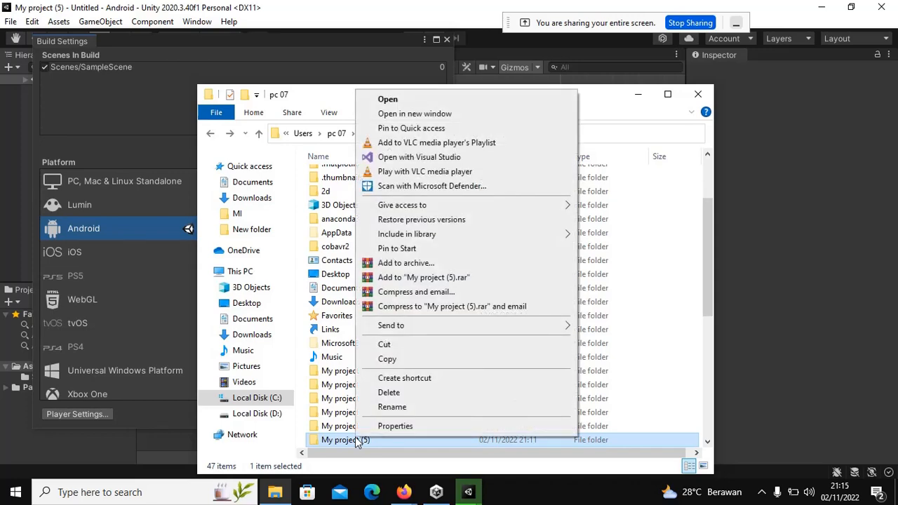
pyautogui.click(393, 427)
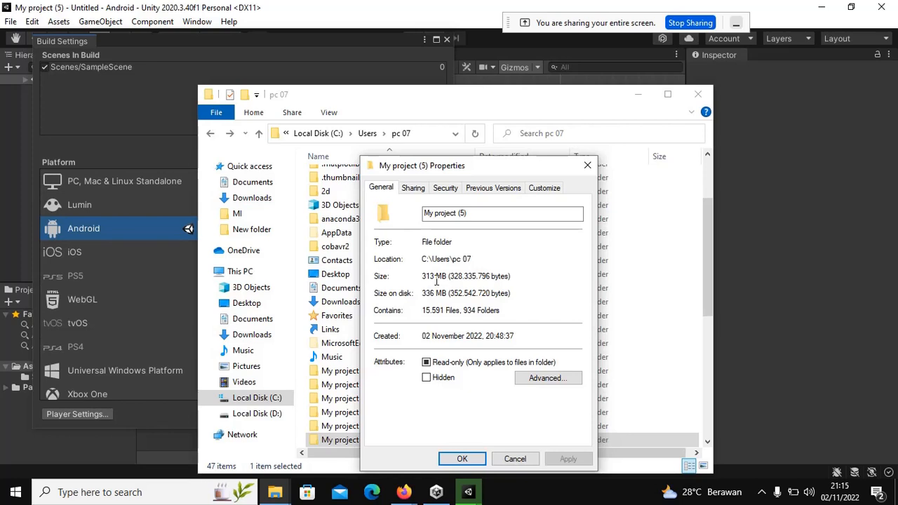
pyautogui.click(585, 166)
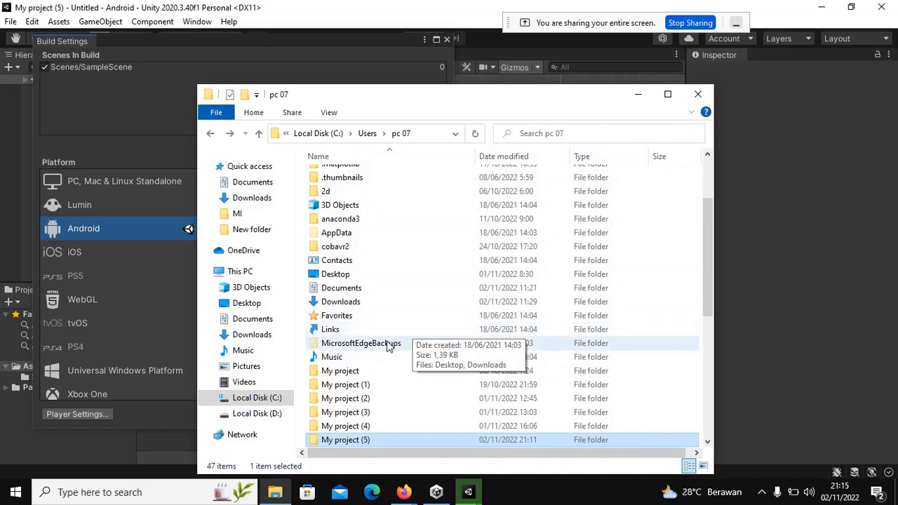
# Step: Open My project (4)'s APK folder and check aplikasipertama.apk's properties
pyautogui.click(345, 426)
pyautogui.doubleClick(346, 426)
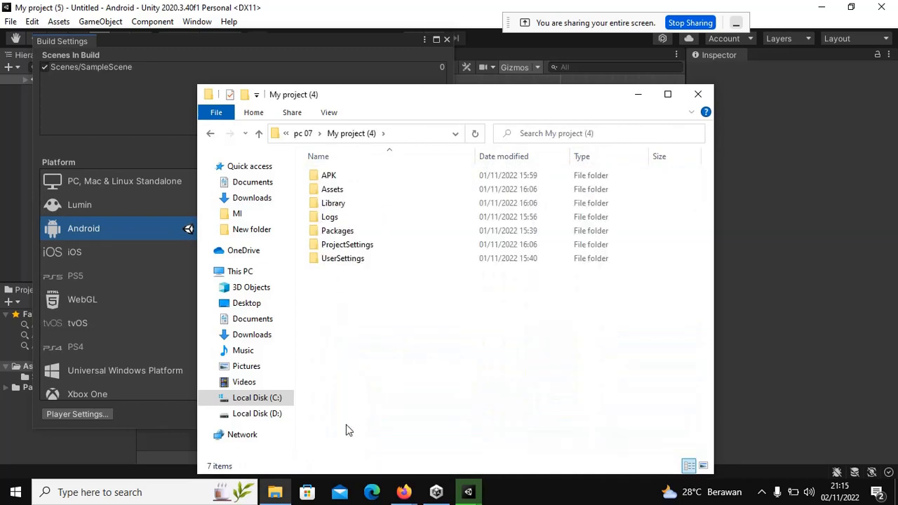
pyautogui.click(335, 175)
pyautogui.doubleClick(334, 175)
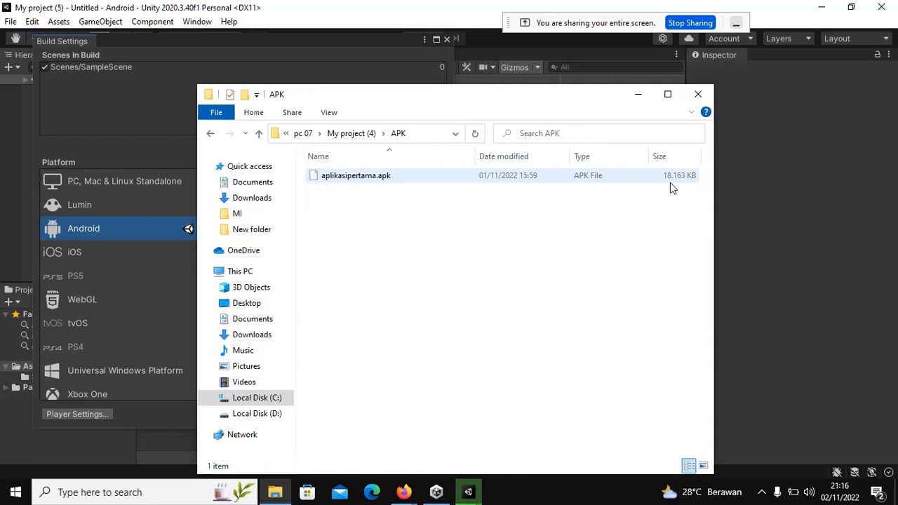
pyautogui.click(391, 179)
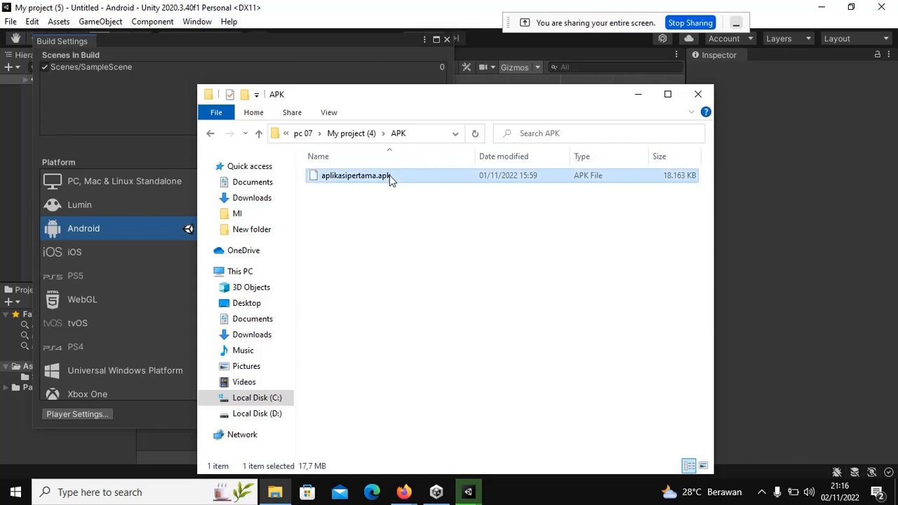
pyautogui.doubleClick(391, 179)
pyautogui.rightClick(392, 178)
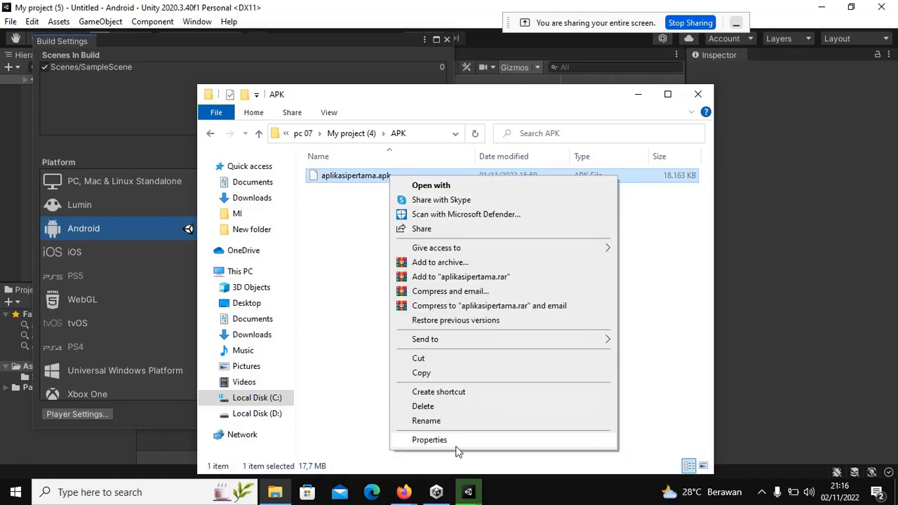
pyautogui.click(429, 439)
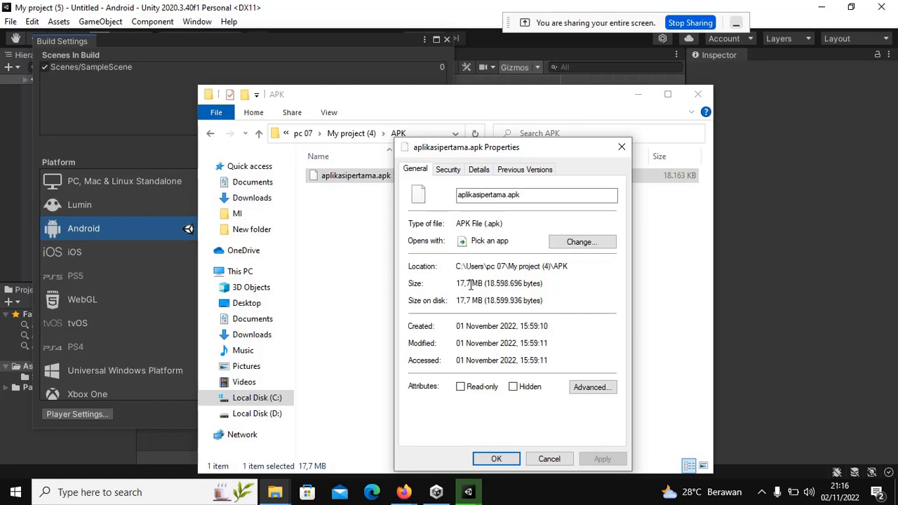
pyautogui.click(549, 458)
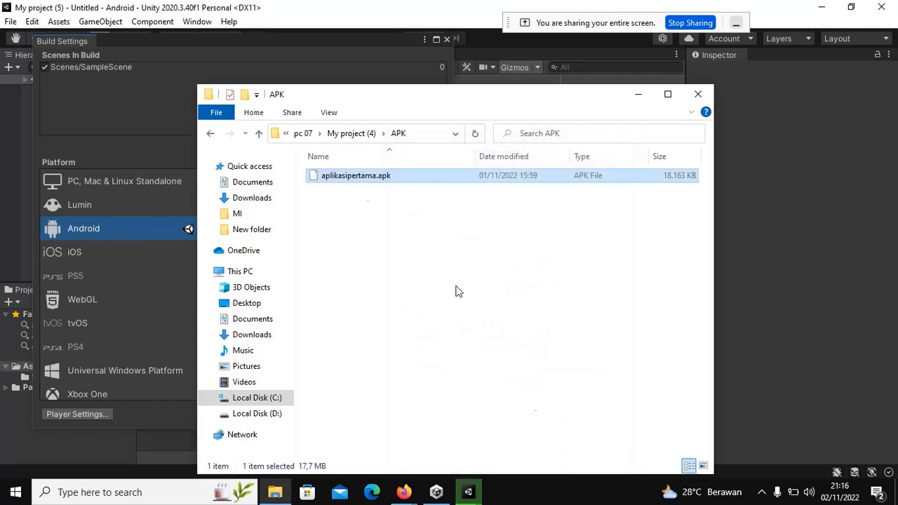
# Step: Back in pc 07, view My project (4)'s properties: 327 MB, 15,975 files
pyautogui.click(211, 134)
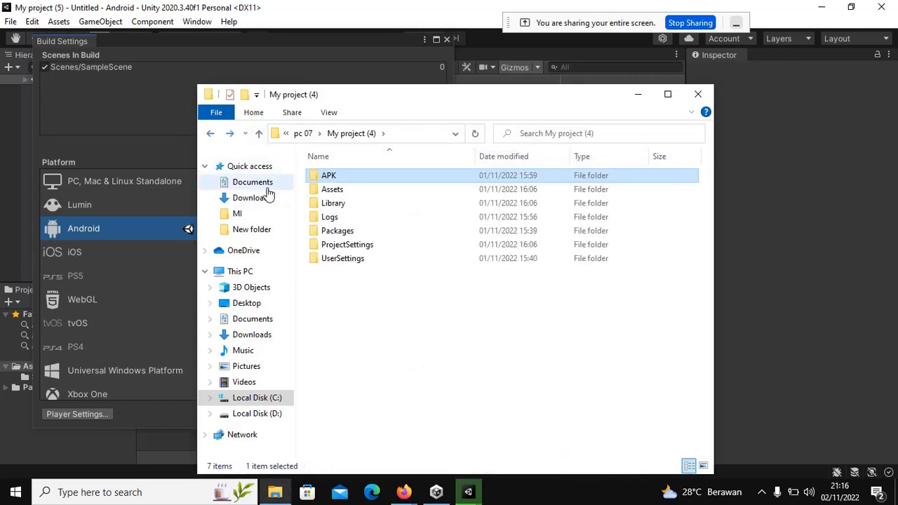
pyautogui.click(210, 134)
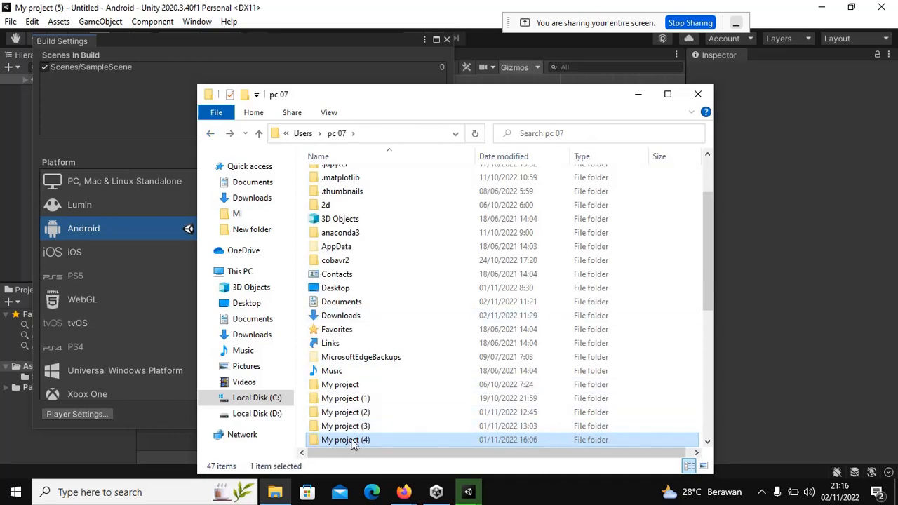
pyautogui.rightClick(353, 443)
pyautogui.click(388, 424)
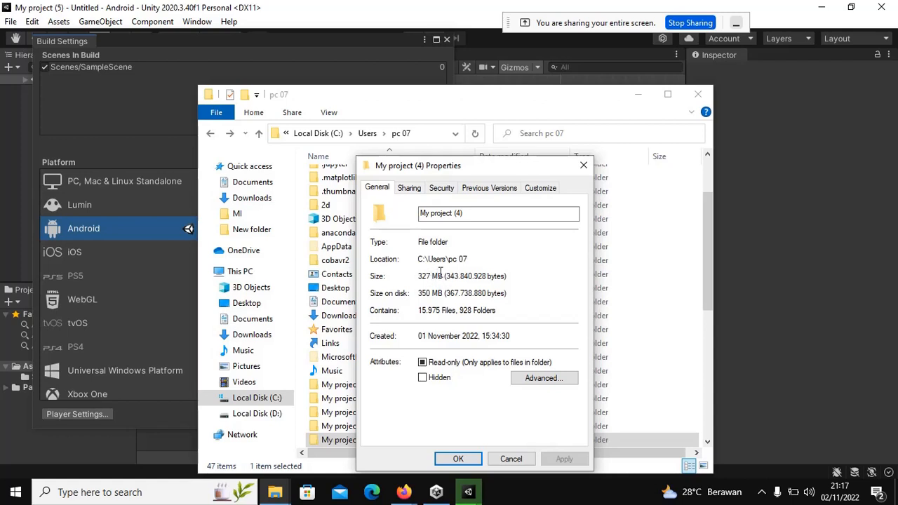
pyautogui.click(512, 458)
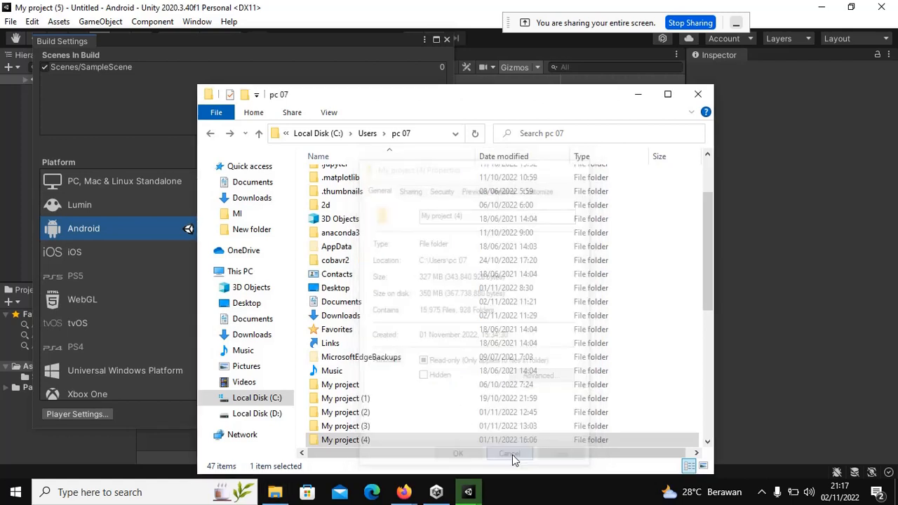
# Step: Bring Unity's shader compiling progress forward, then briefly check the Meet call in Firefox
pyautogui.click(474, 493)
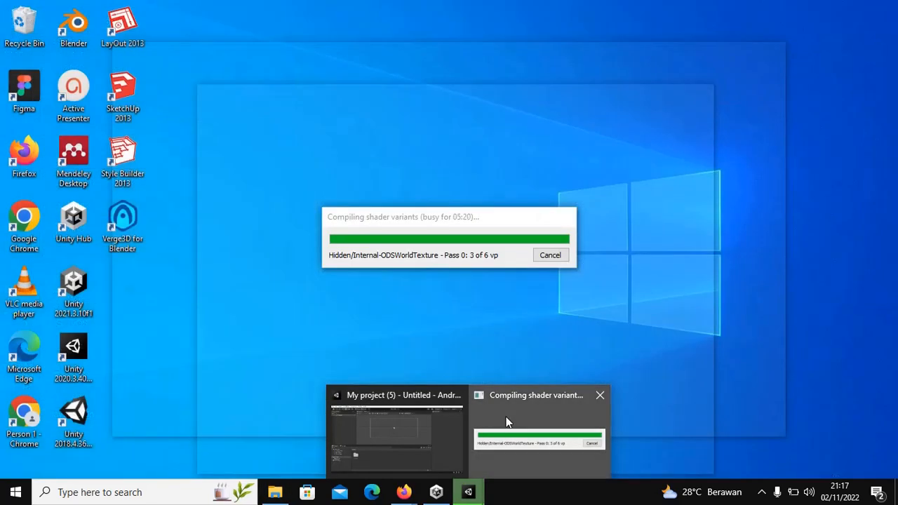
pyautogui.click(507, 417)
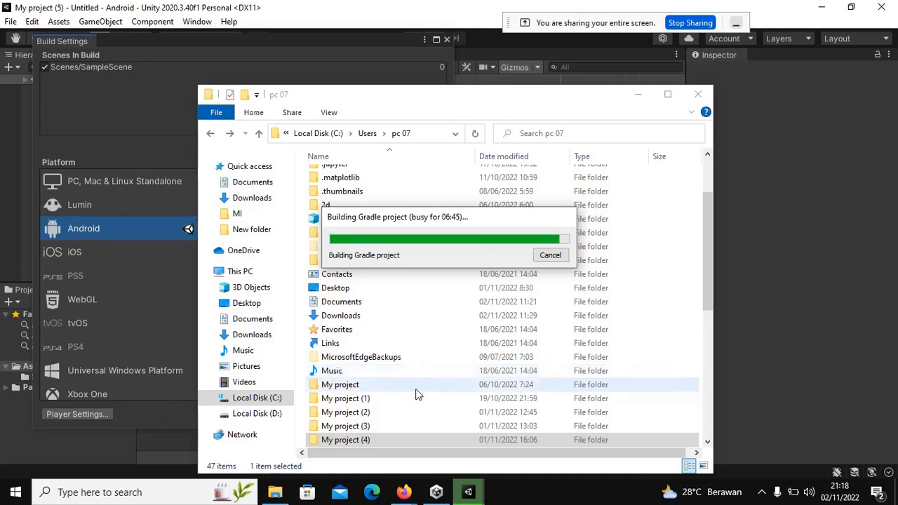
pyautogui.click(403, 491)
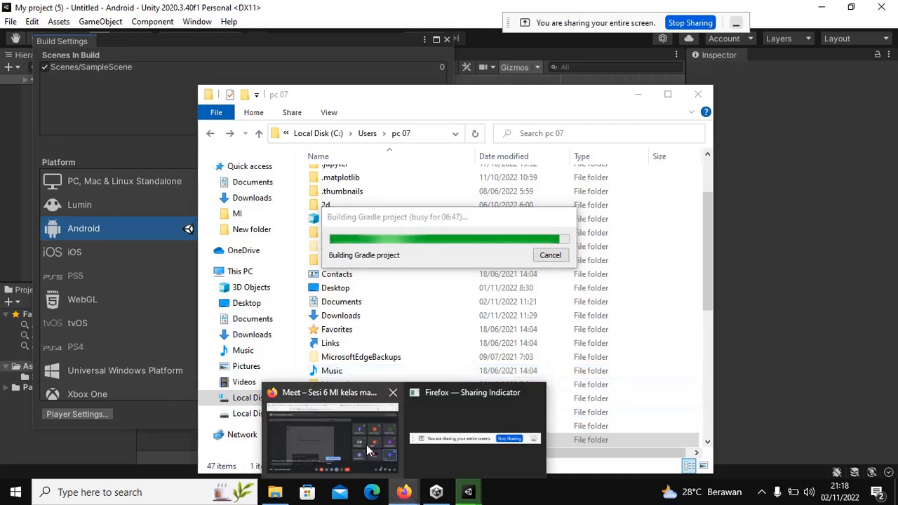
pyautogui.moveTo(349, 445)
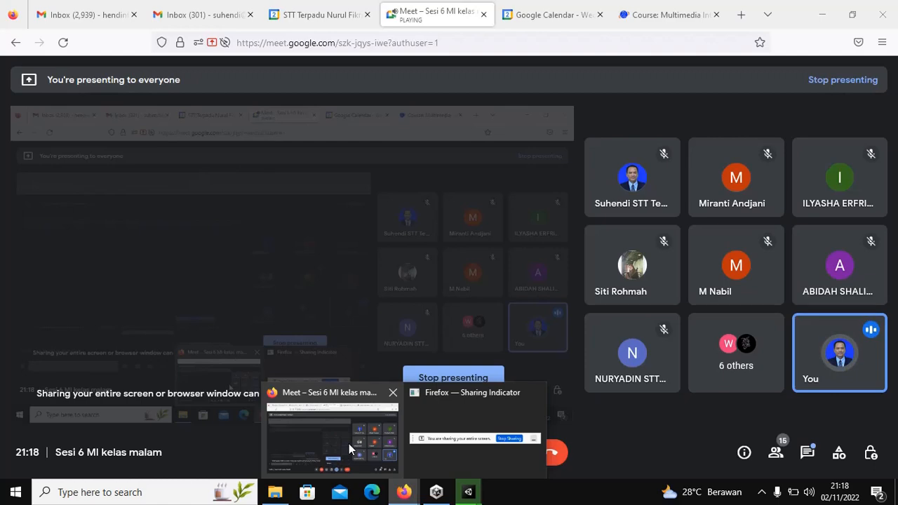
pyautogui.moveTo(464, 475)
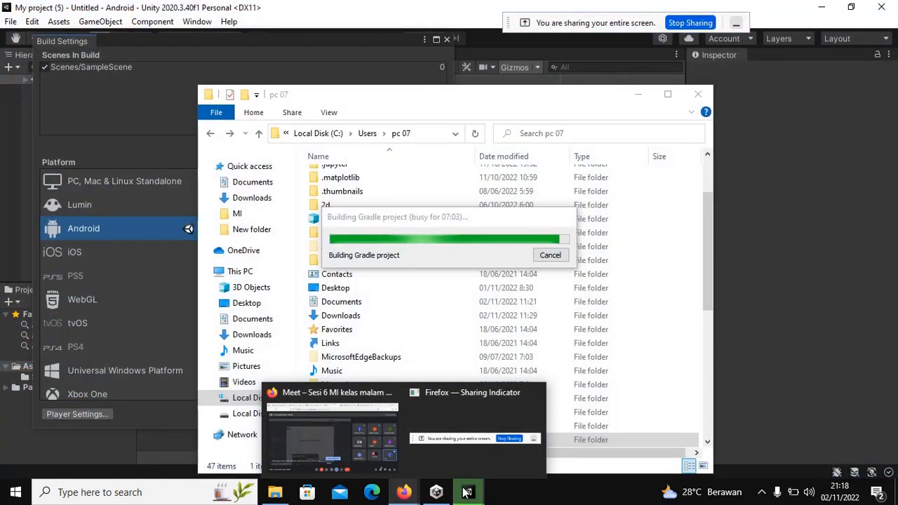
pyautogui.moveTo(467, 491)
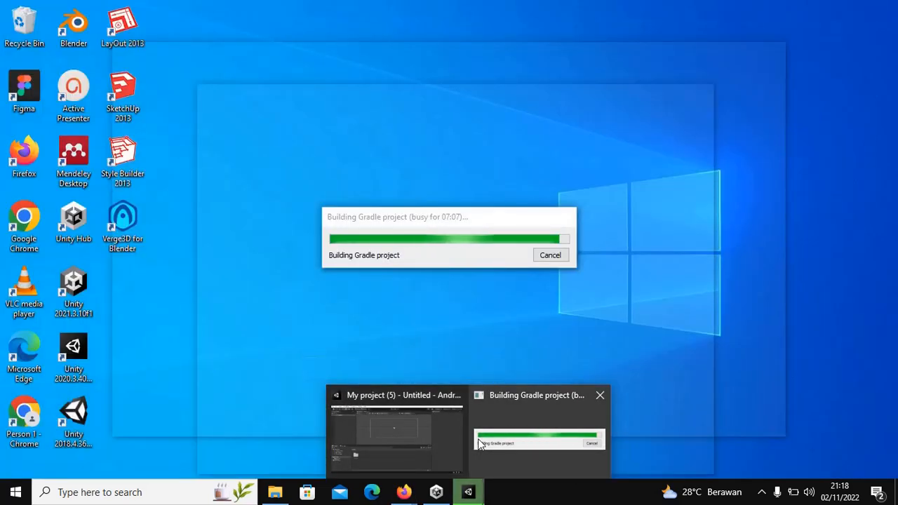
pyautogui.moveTo(452, 437)
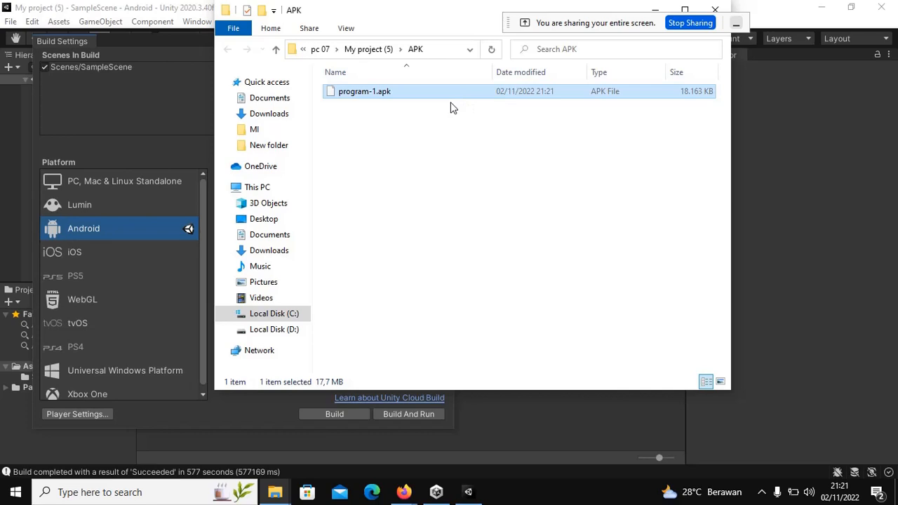
# Step: Inspect the built program-1.apk's properties in the APK folder
pyautogui.rightClick(425, 100)
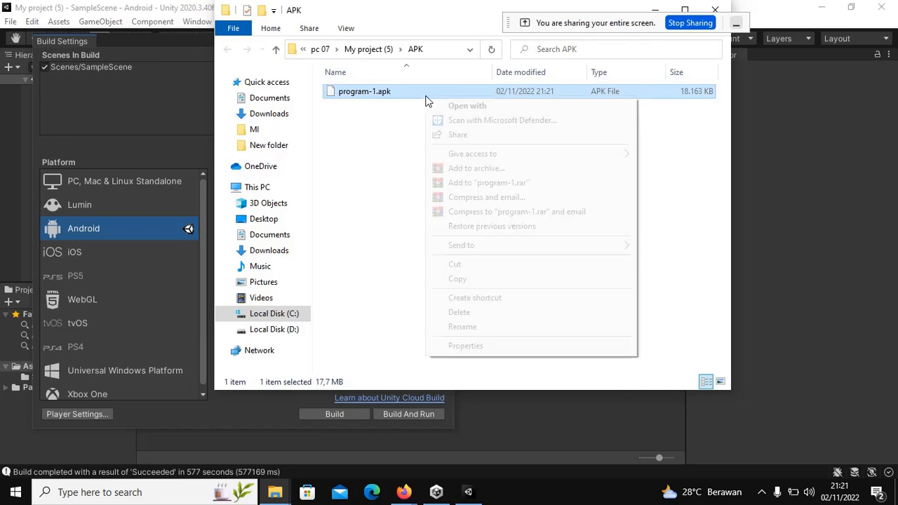
pyautogui.click(468, 347)
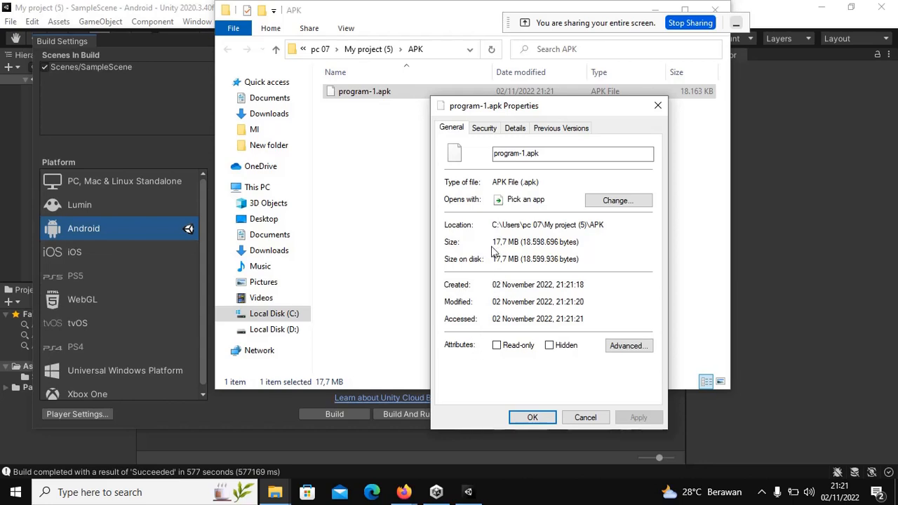
pyautogui.click(587, 417)
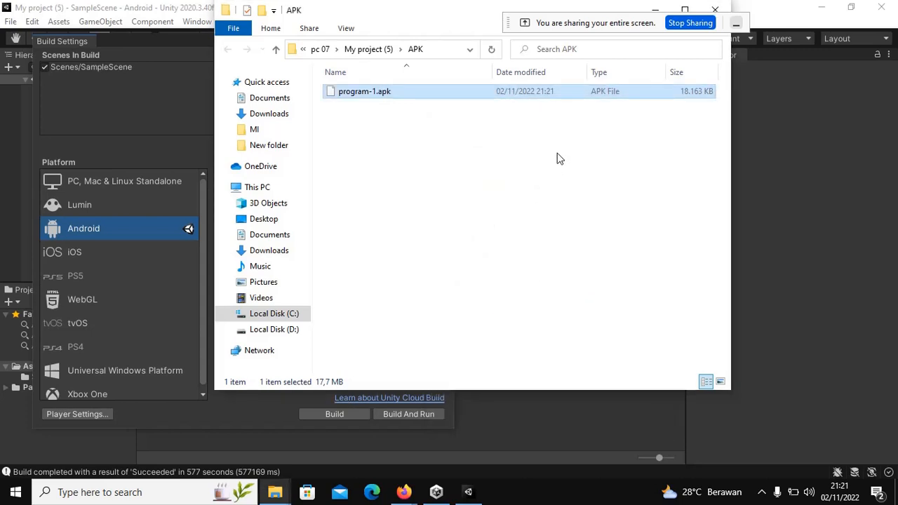
pyautogui.click(526, 139)
pyautogui.click(396, 99)
pyautogui.rightClick(412, 98)
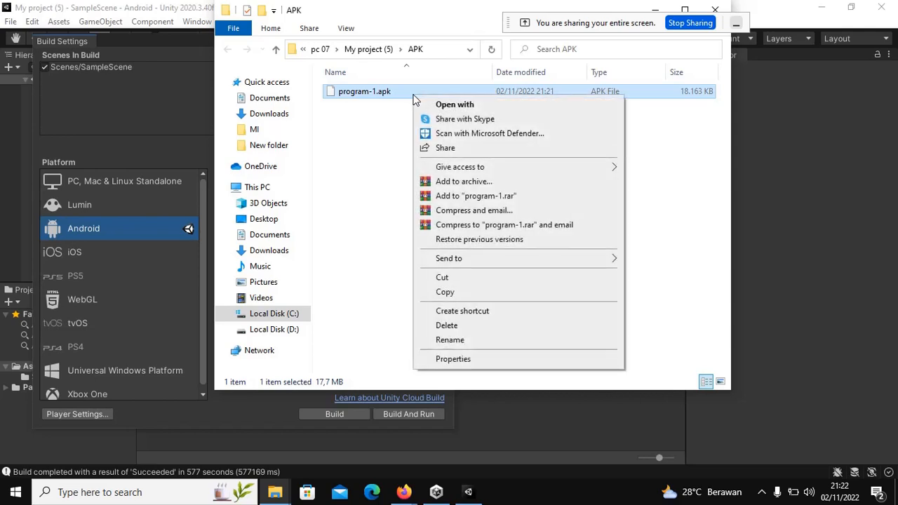
pyautogui.click(440, 356)
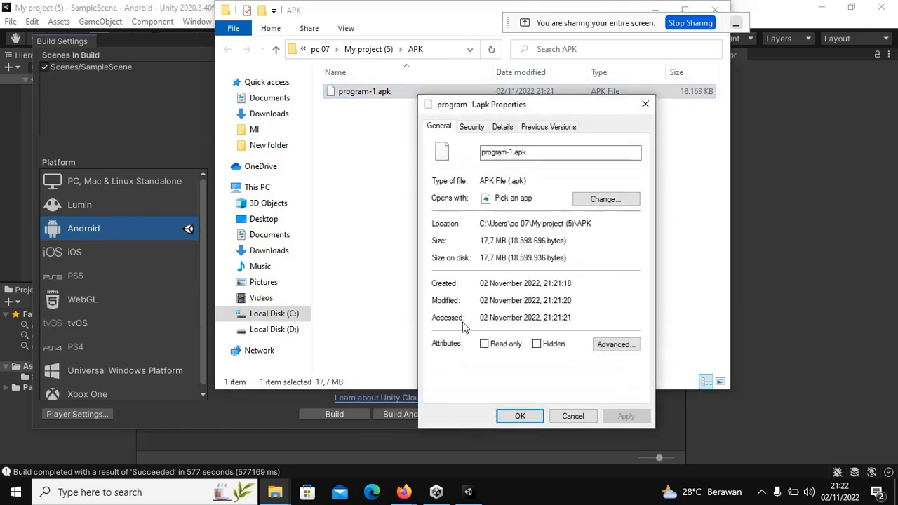
pyautogui.click(572, 416)
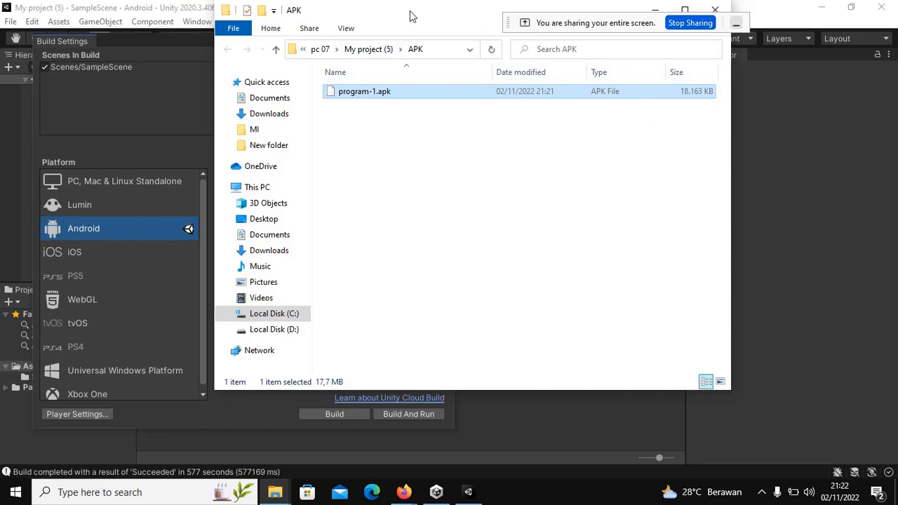
# Step: Navigate from the APK folder up through My project (5) to the pc 07 folder
pyautogui.moveTo(413, 18); pyautogui.dragTo(399, 130)
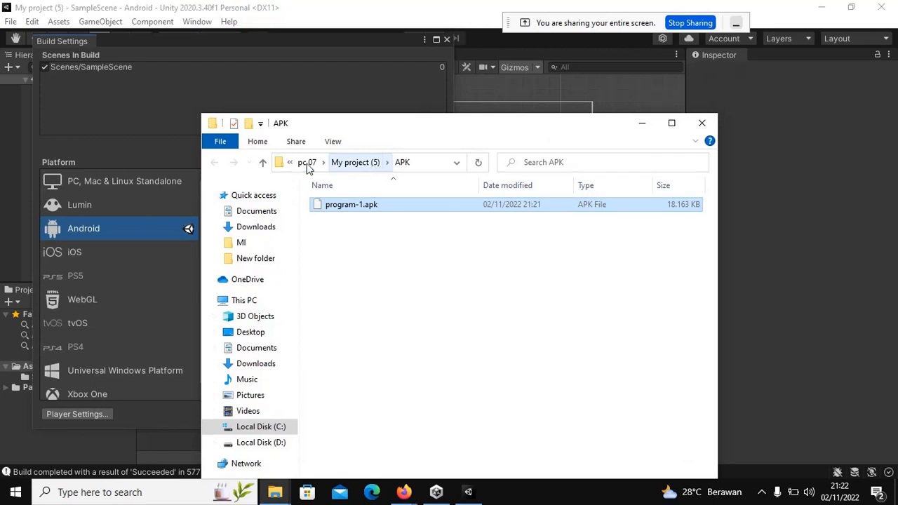
pyautogui.click(262, 162)
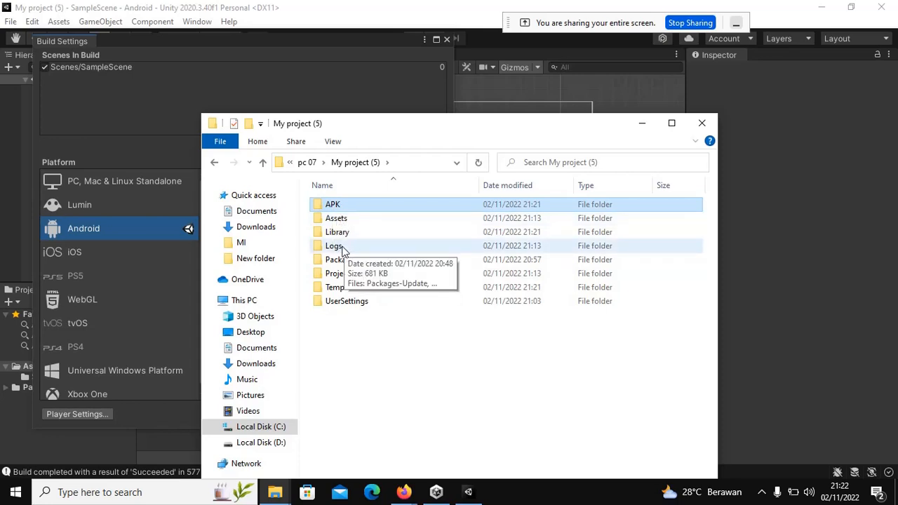
pyautogui.doubleClick(330, 204)
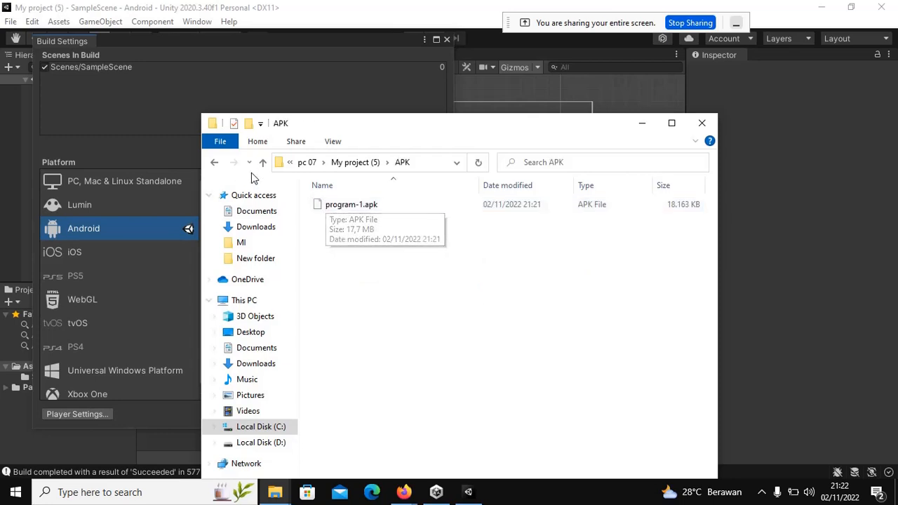
pyautogui.click(214, 164)
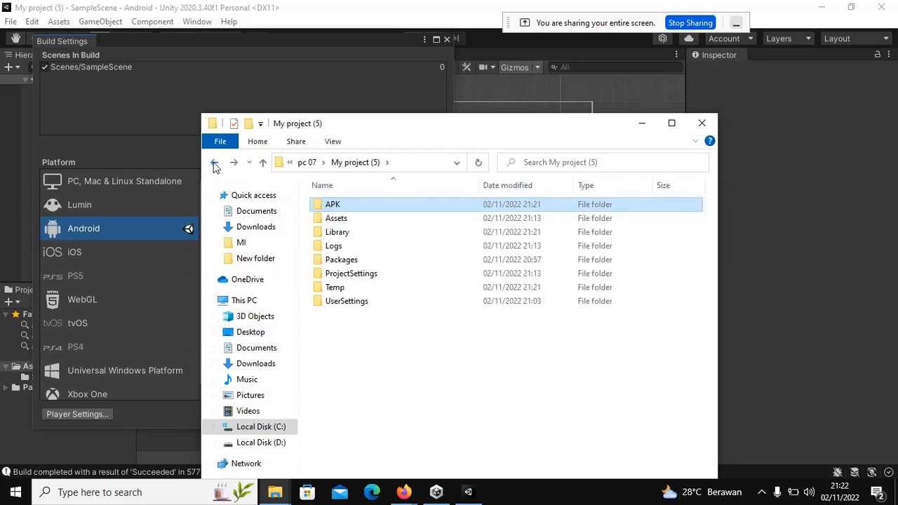
pyautogui.click(214, 163)
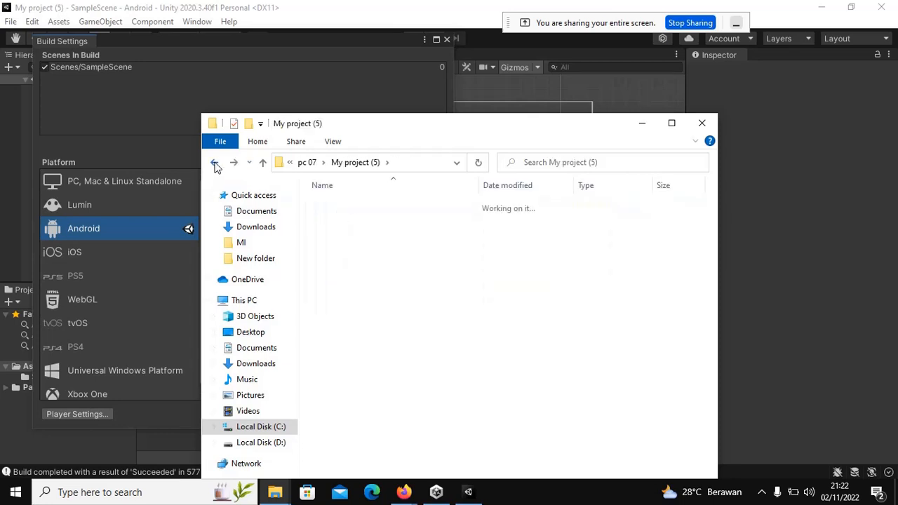
pyautogui.click(346, 162)
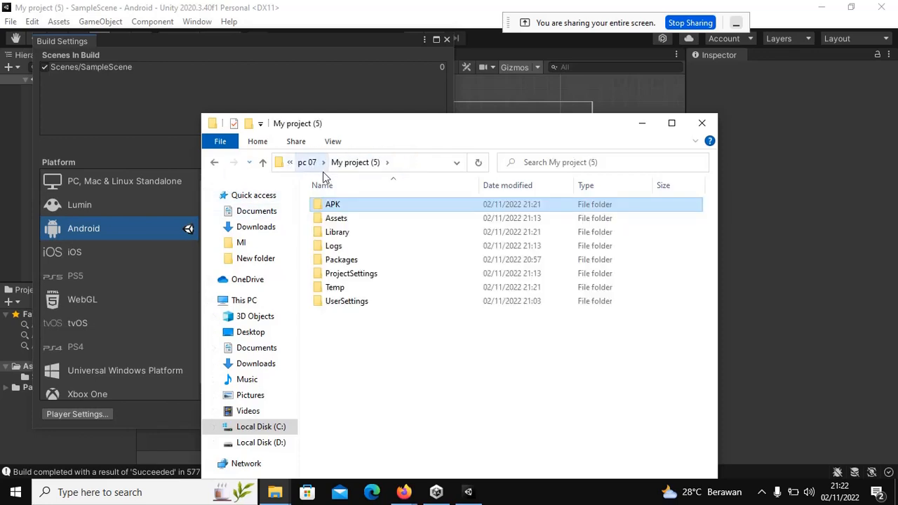
pyautogui.click(307, 162)
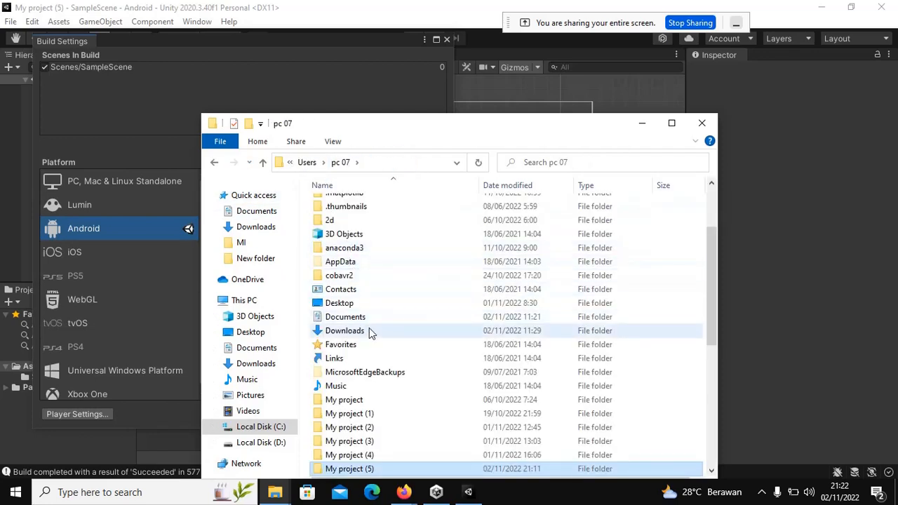
pyautogui.scroll(-1, 369, 330)
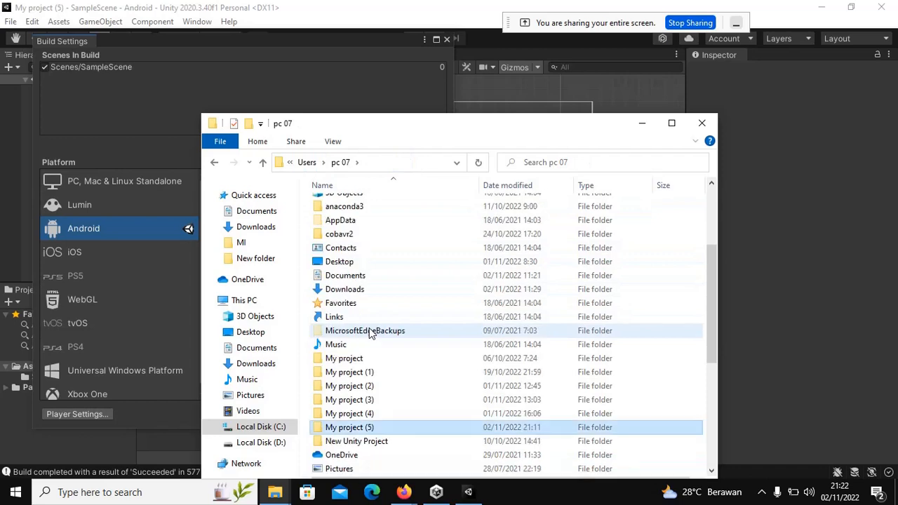
# Step: Open My project (4) and then its APK folder
pyautogui.doubleClick(349, 416)
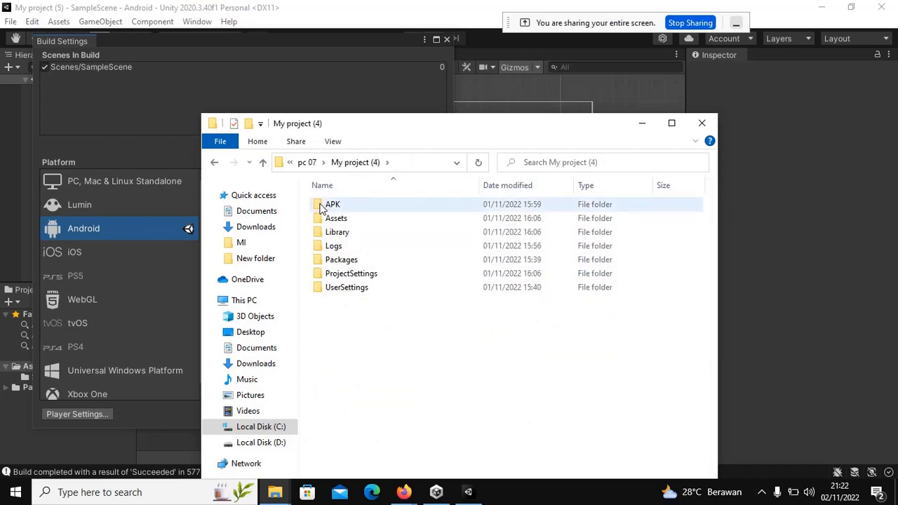
pyautogui.doubleClick(330, 204)
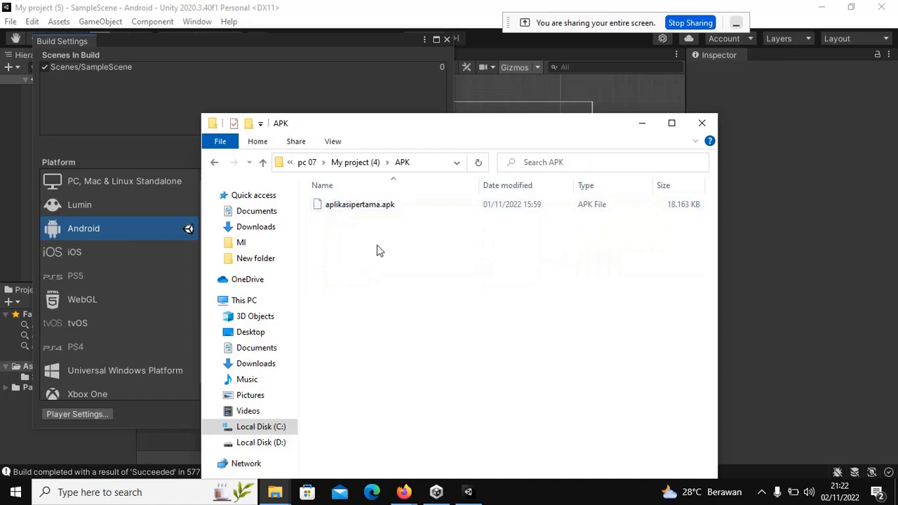
# Step: Select aplikasipertama.apk in My project (4)'s APK folder
pyautogui.click(377, 208)
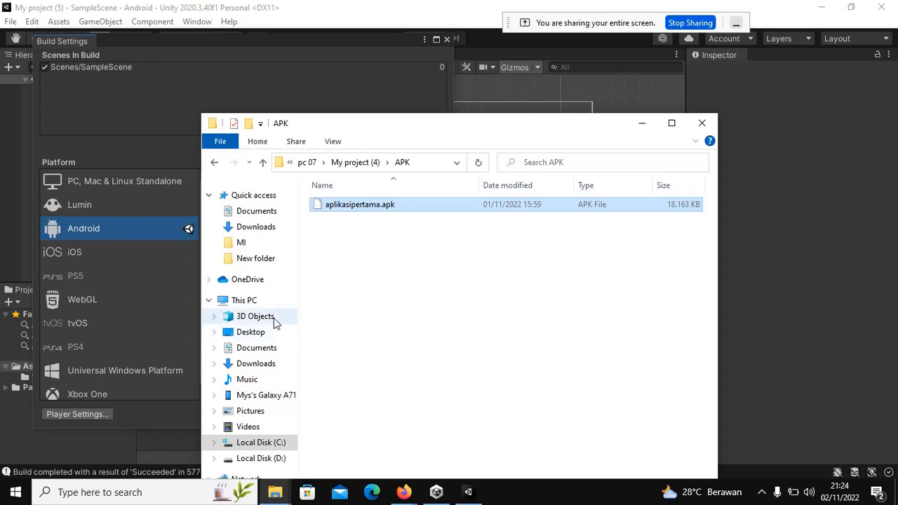
pyautogui.click(267, 396)
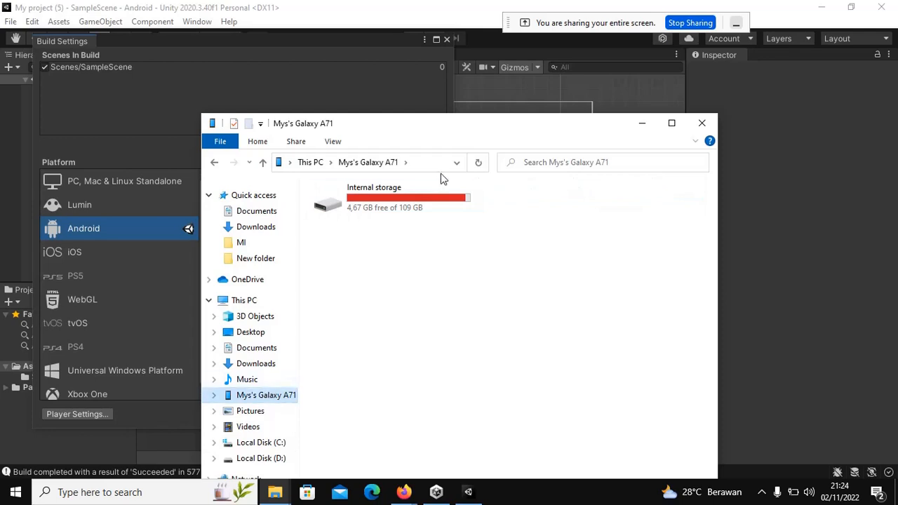
pyautogui.click(393, 203)
pyautogui.doubleClick(393, 203)
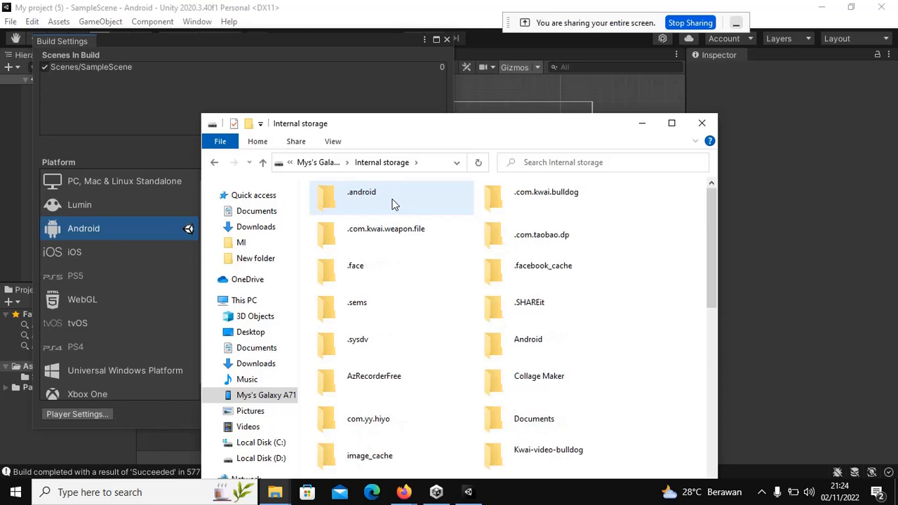
pyautogui.click(235, 460)
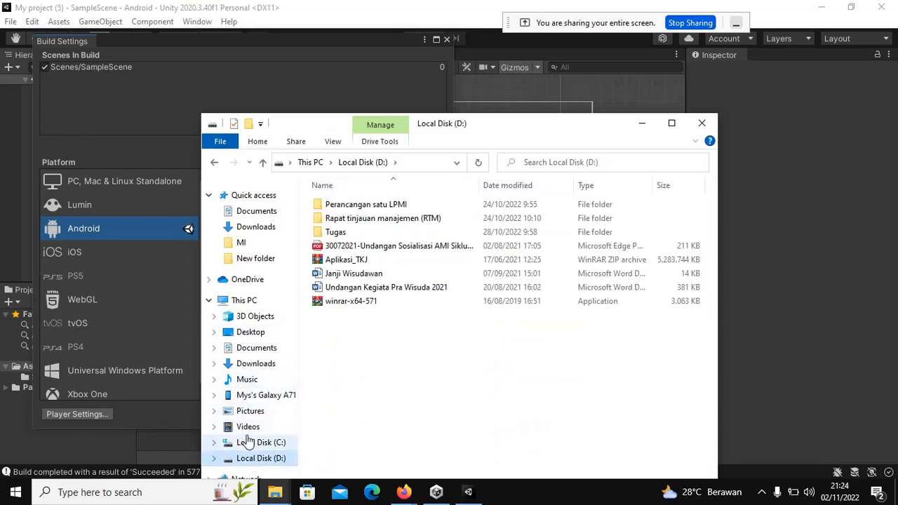
pyautogui.click(254, 442)
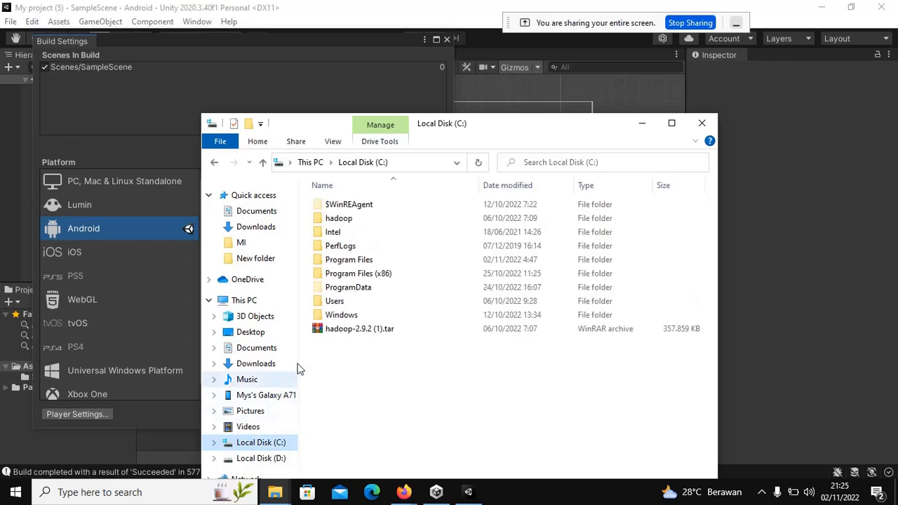
pyautogui.doubleClick(347, 300)
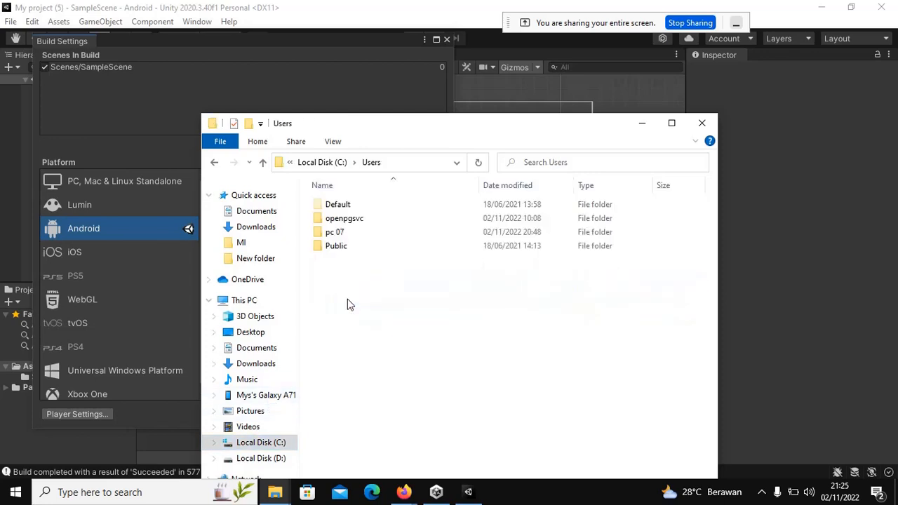
pyautogui.doubleClick(344, 232)
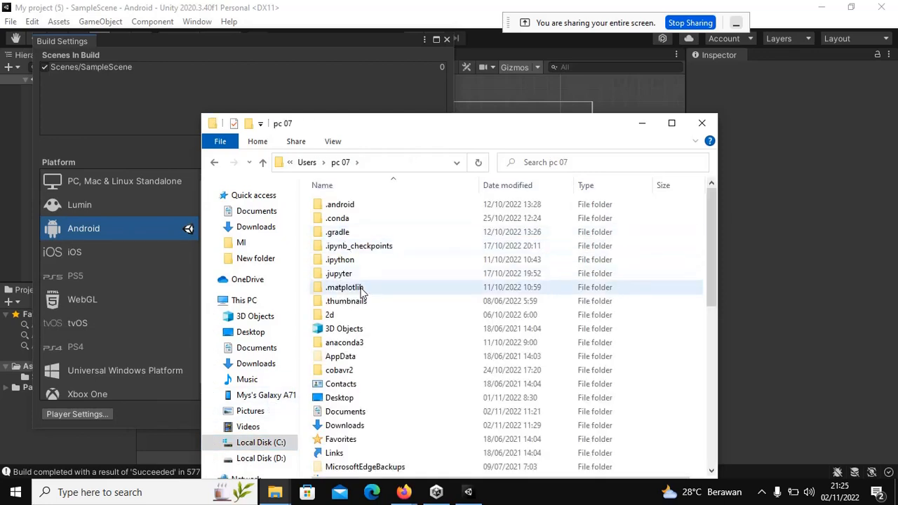
pyautogui.scroll(-6, 362, 294)
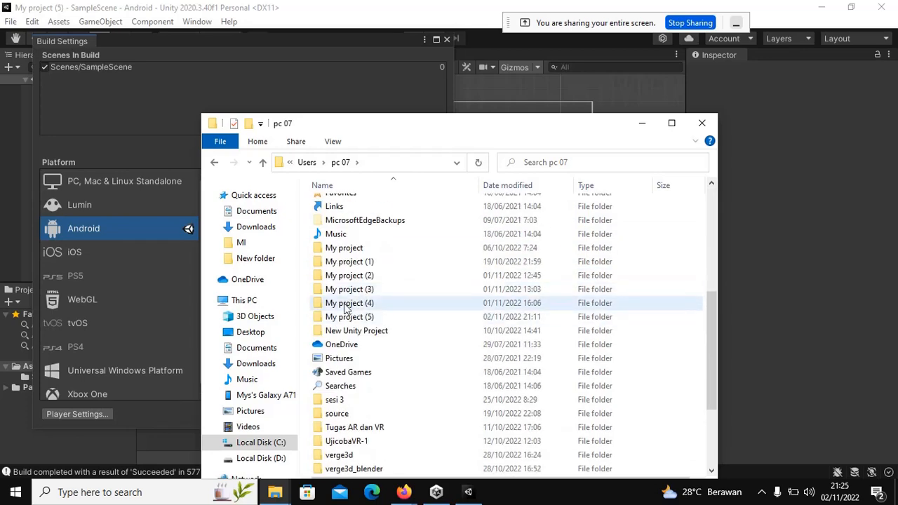
pyautogui.doubleClick(344, 307)
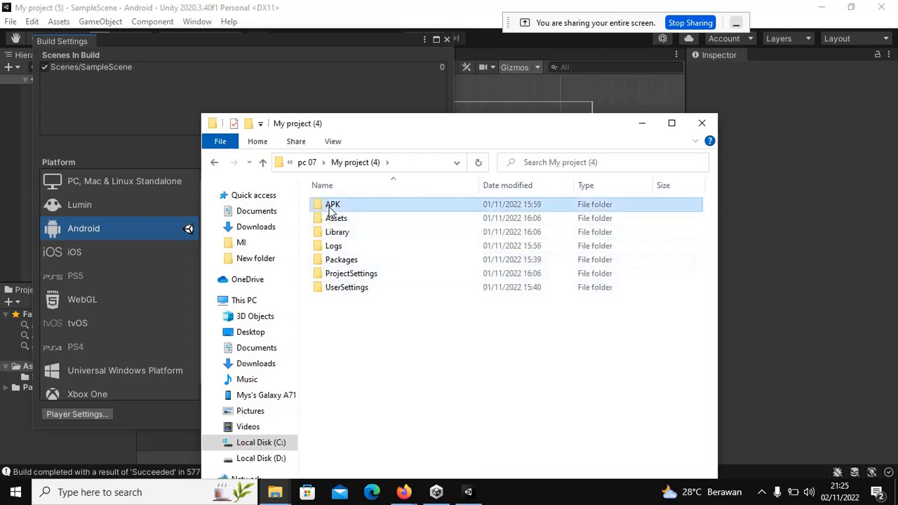
pyautogui.doubleClick(331, 208)
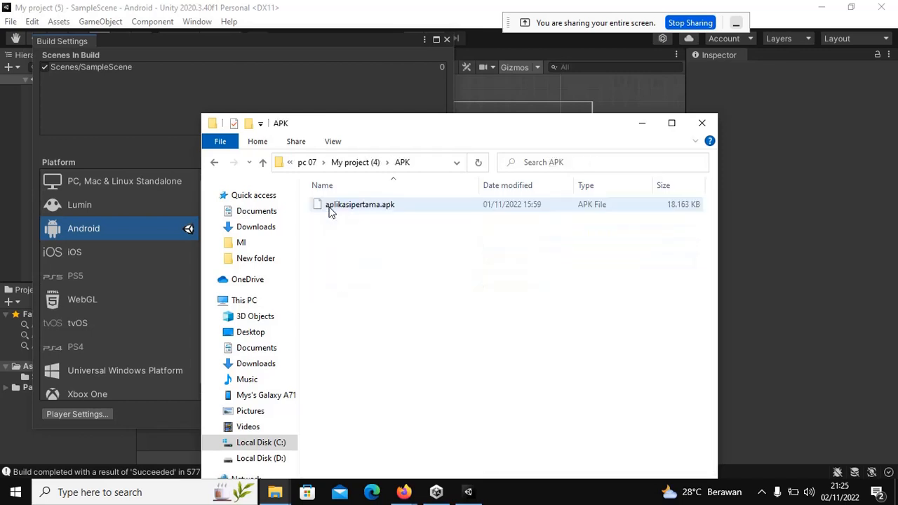
pyautogui.click(214, 163)
pyautogui.click(214, 163)
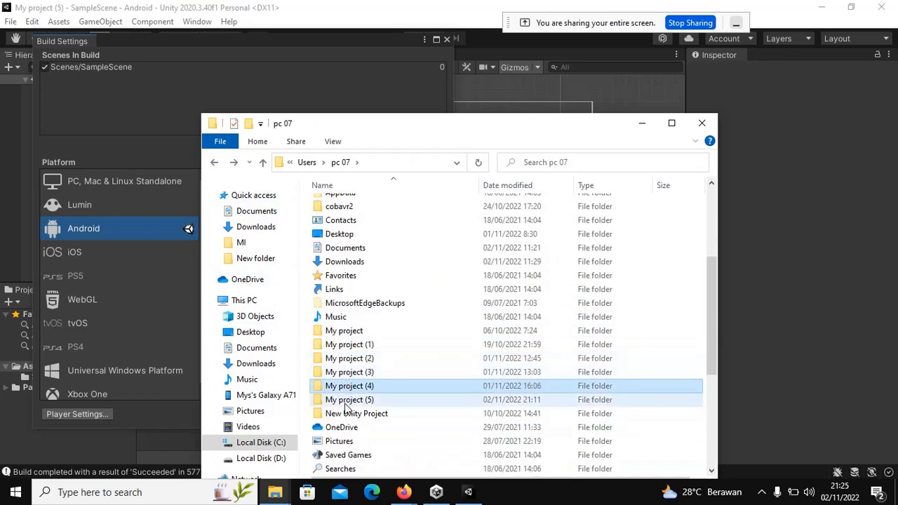
pyautogui.doubleClick(345, 400)
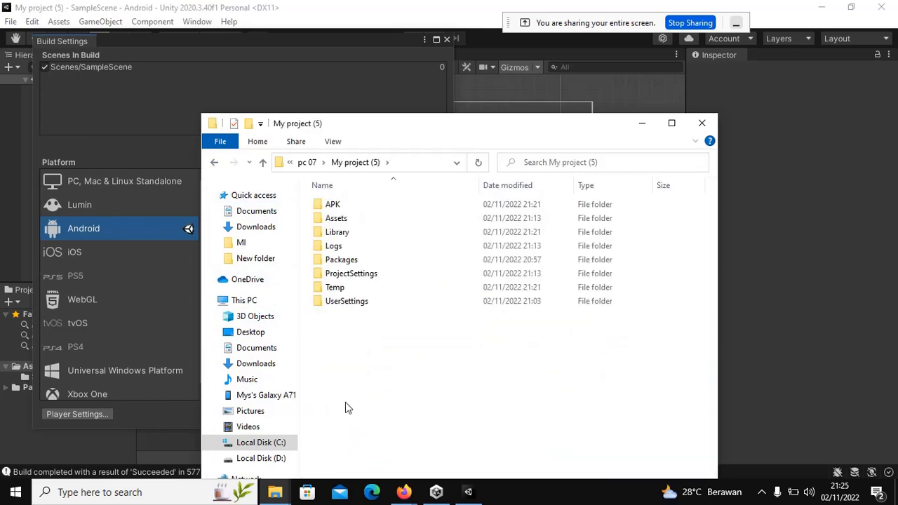
pyautogui.click(355, 207)
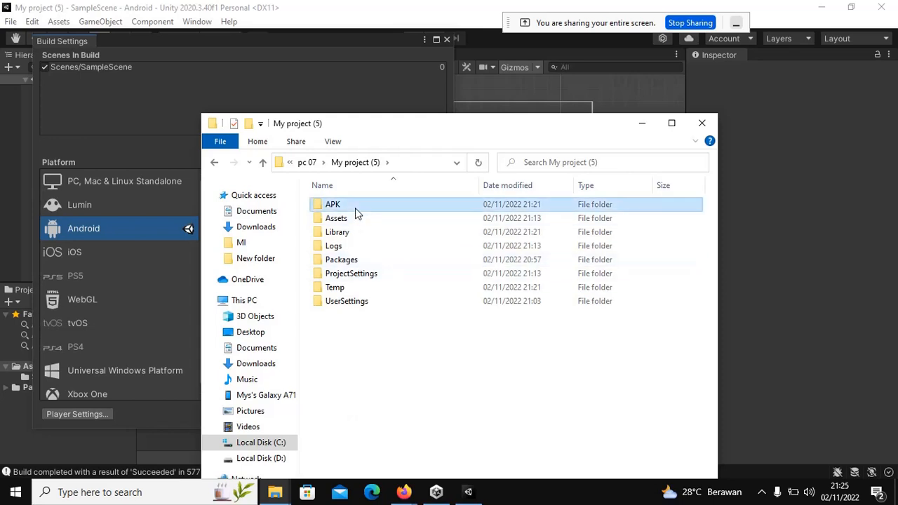
pyautogui.doubleClick(355, 208)
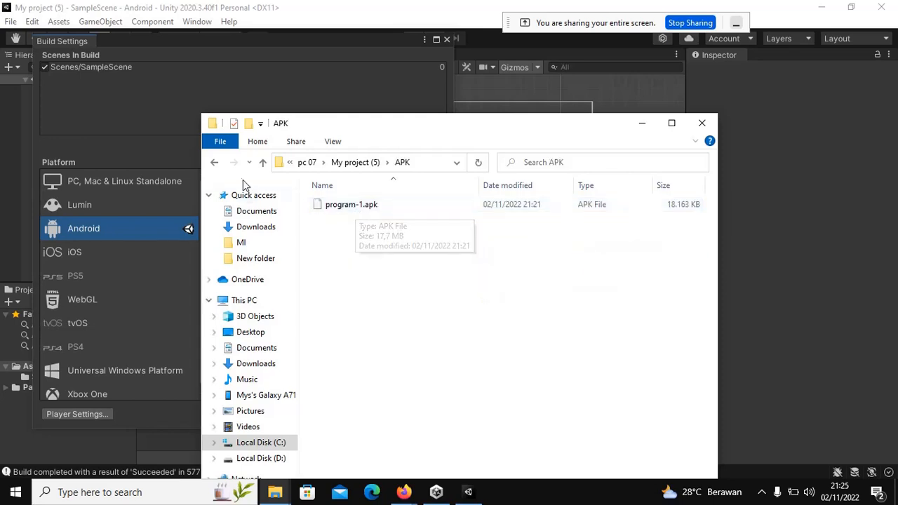
pyautogui.click(215, 163)
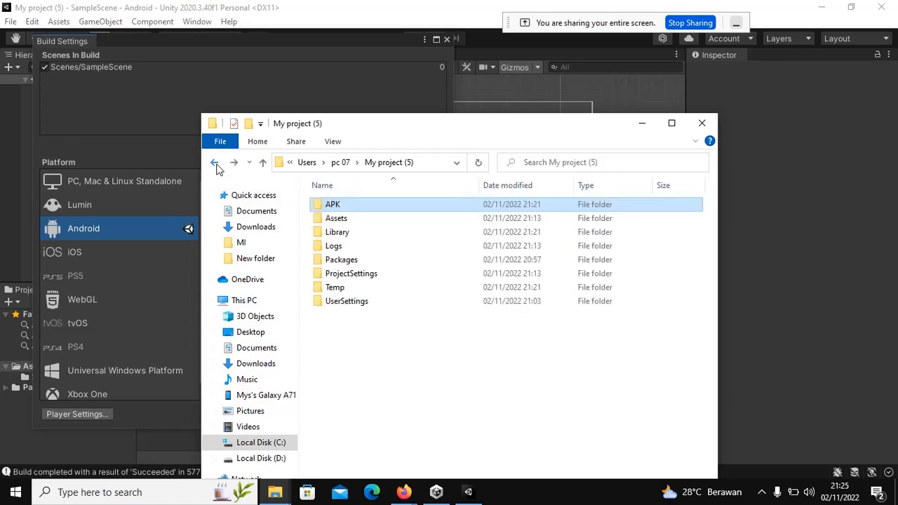
pyautogui.click(215, 164)
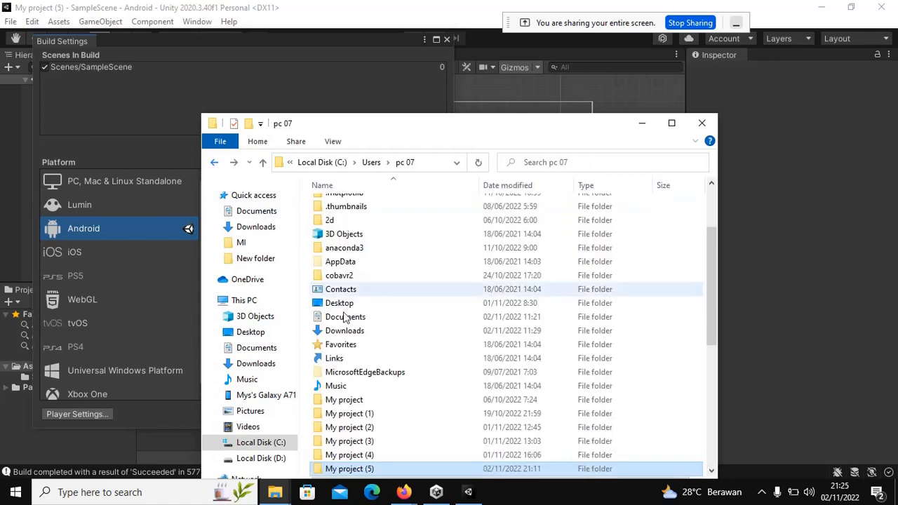
pyautogui.scroll(-3, 366, 361)
pyautogui.doubleClick(348, 331)
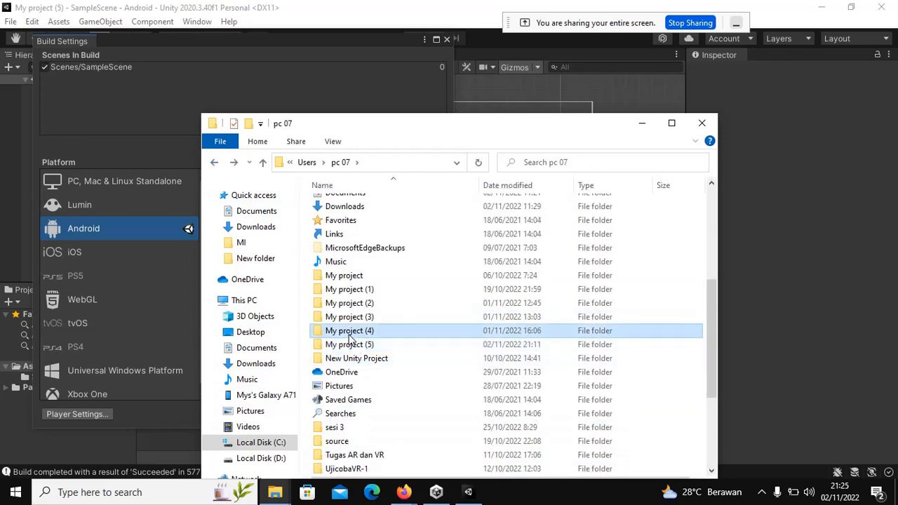
pyautogui.doubleClick(340, 210)
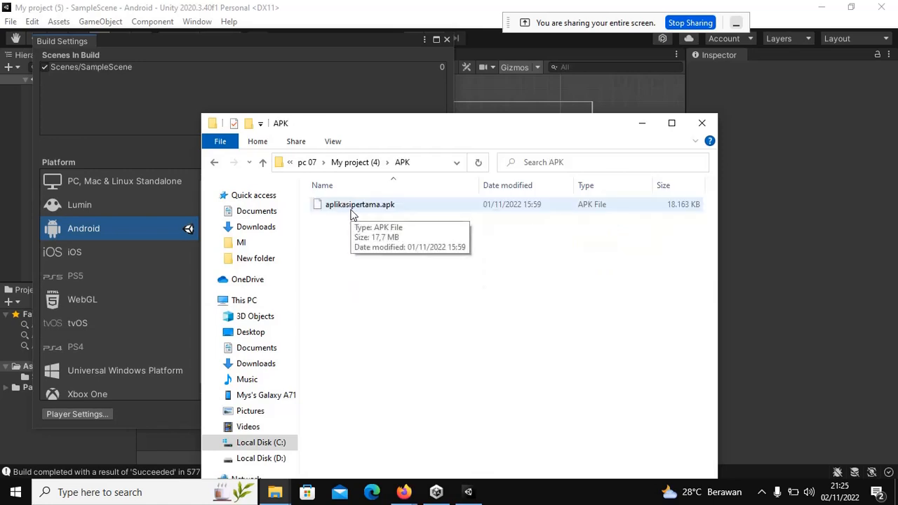
pyautogui.click(353, 215)
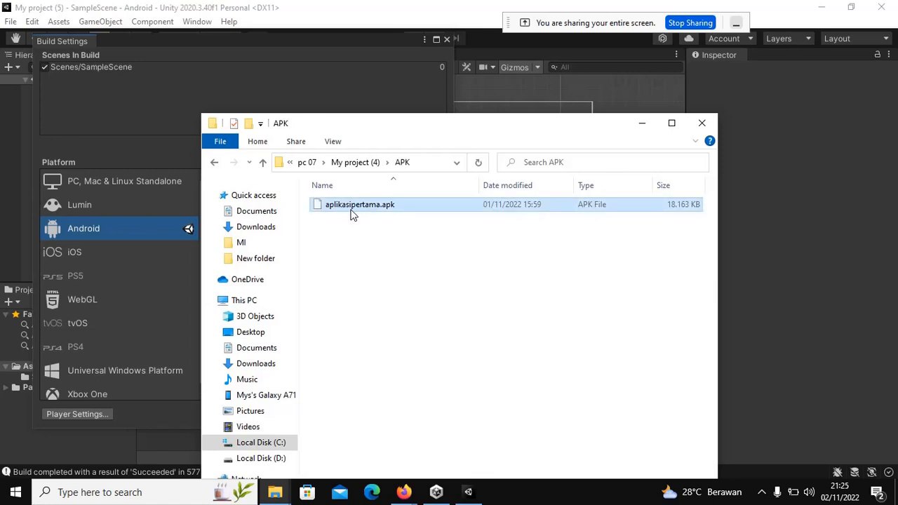
# Step: Copy aplikasipertama.apk, then open the Galaxy A71's Internal storage APK folder
pyautogui.rightClick(351, 204)
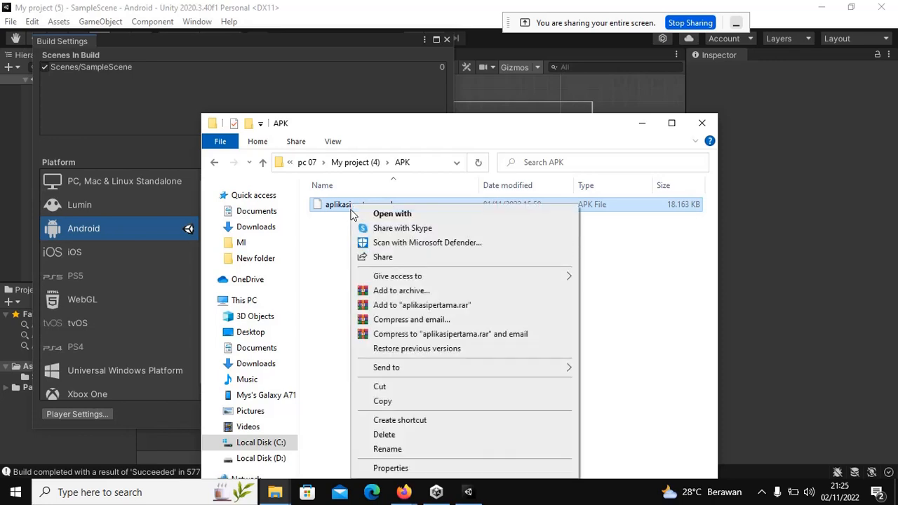
pyautogui.click(382, 401)
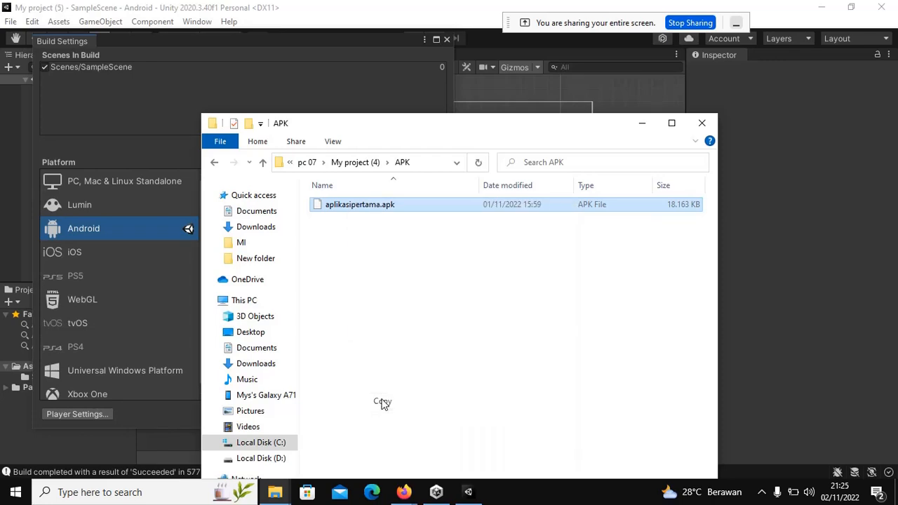
pyautogui.click(276, 395)
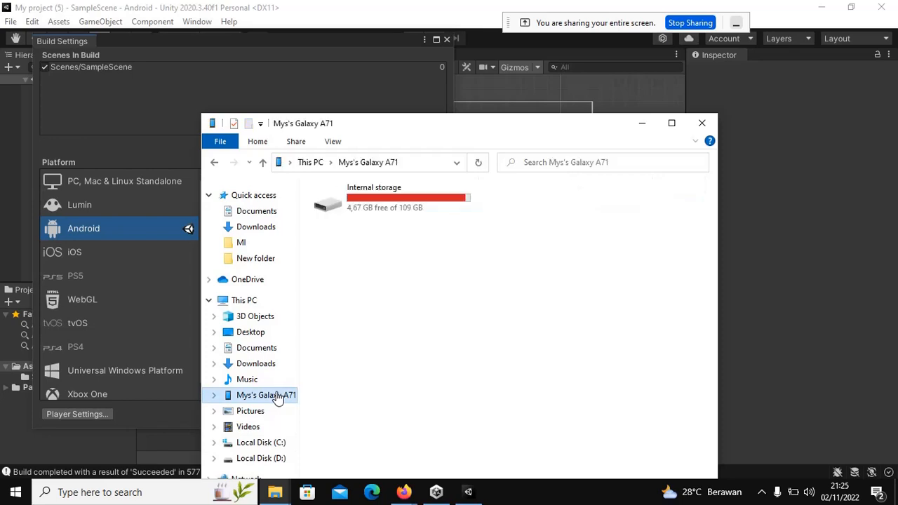
pyautogui.doubleClick(407, 192)
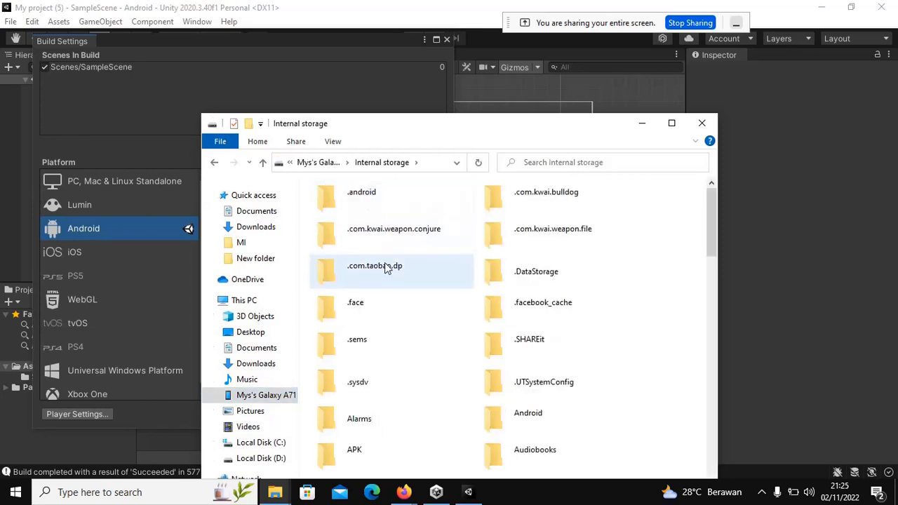
pyautogui.scroll(-2, 356, 393)
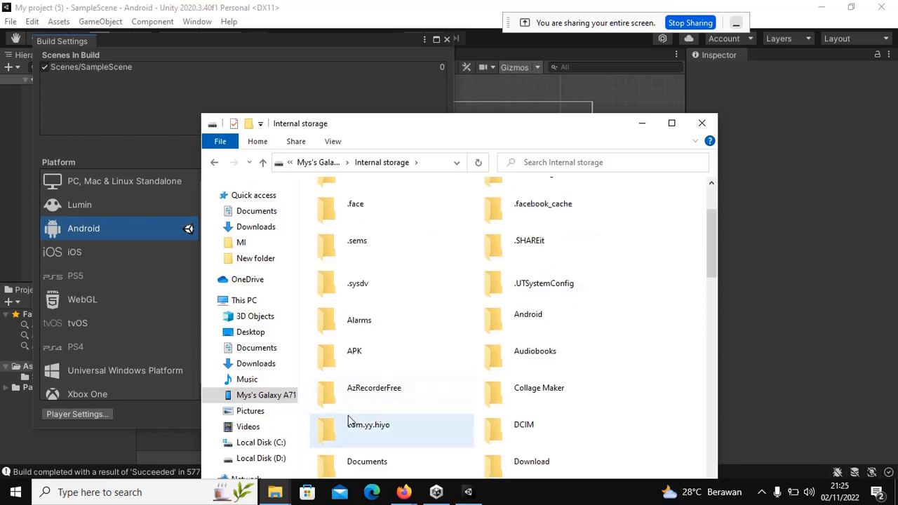
pyautogui.doubleClick(350, 351)
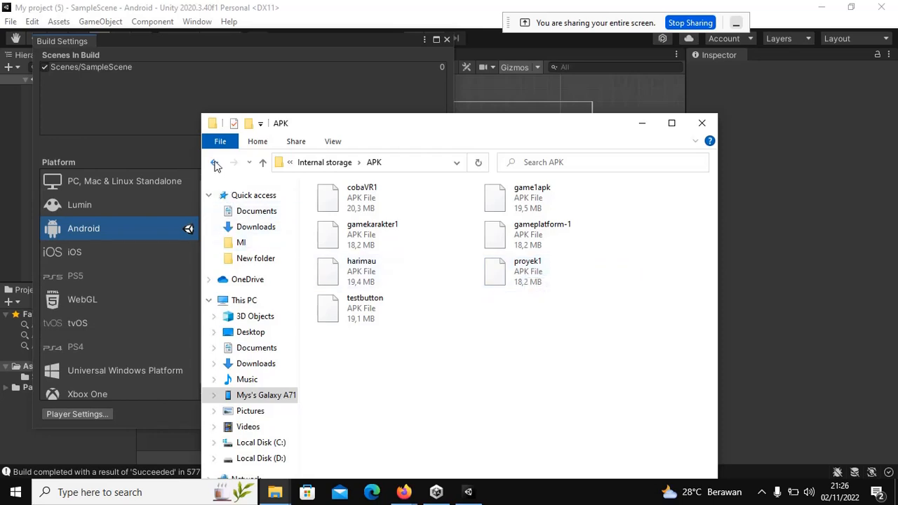
# Step: Dismiss the calendar panel and go back to the phone's Internal storage folder list
pyautogui.click(851, 496)
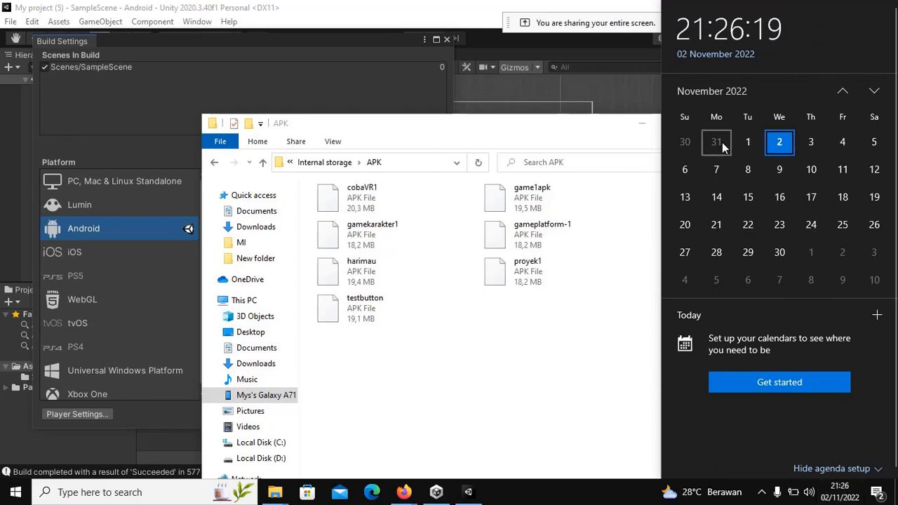
pyautogui.click(489, 416)
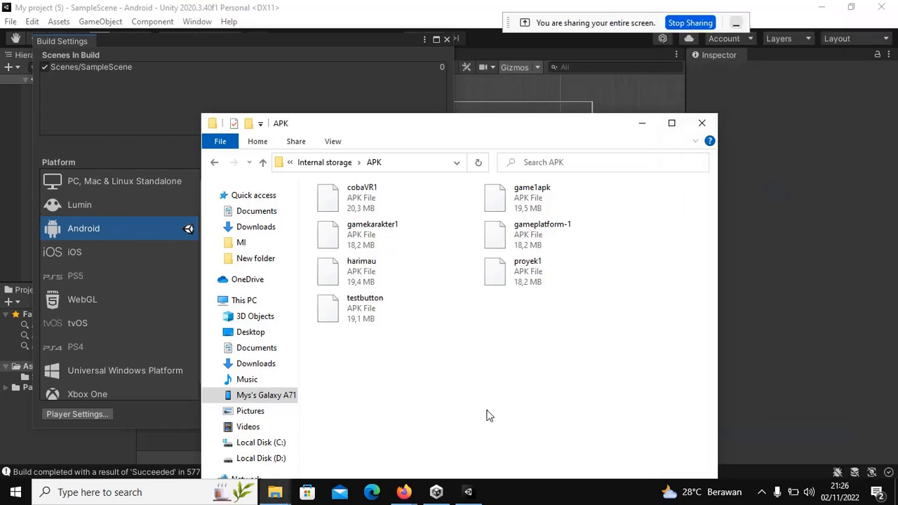
pyautogui.click(213, 162)
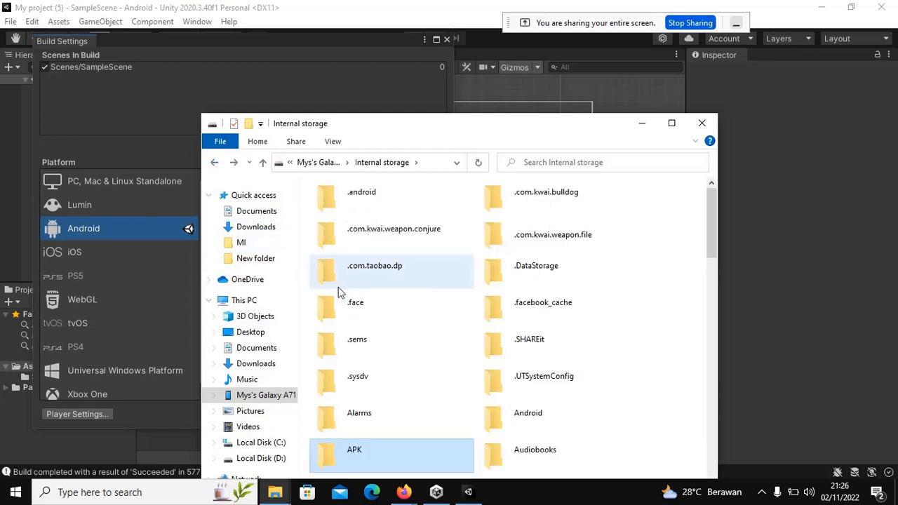
pyautogui.scroll(-3, 338, 287)
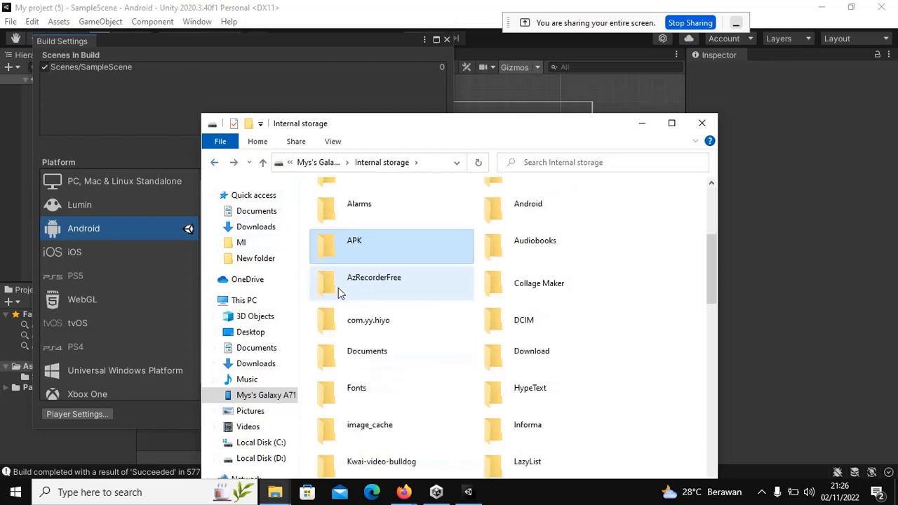
# Step: Open C: > Users > pc 07 > My project (4) > APK on the PC
pyautogui.click(269, 442)
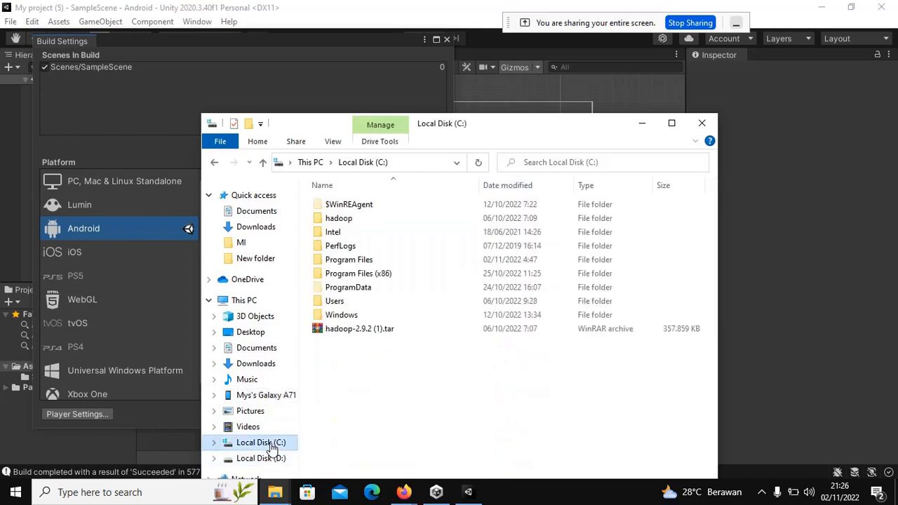
pyautogui.doubleClick(335, 302)
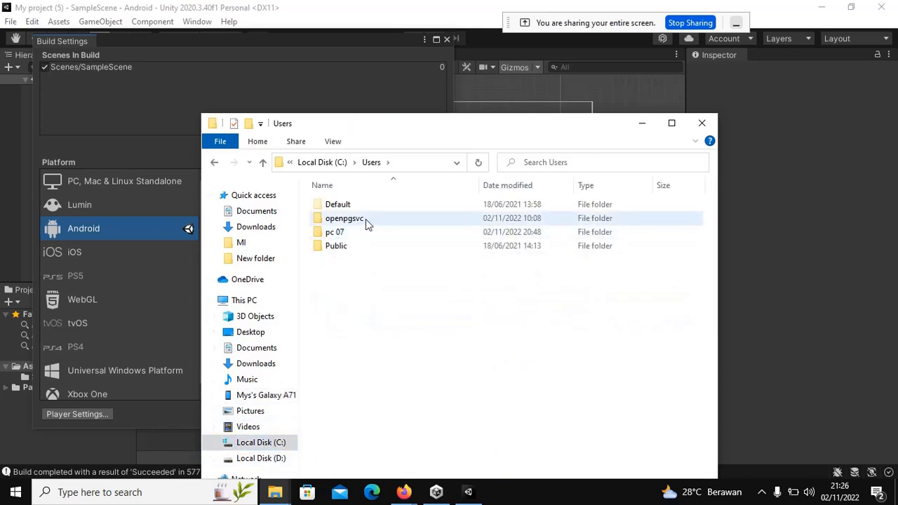
pyautogui.doubleClick(348, 234)
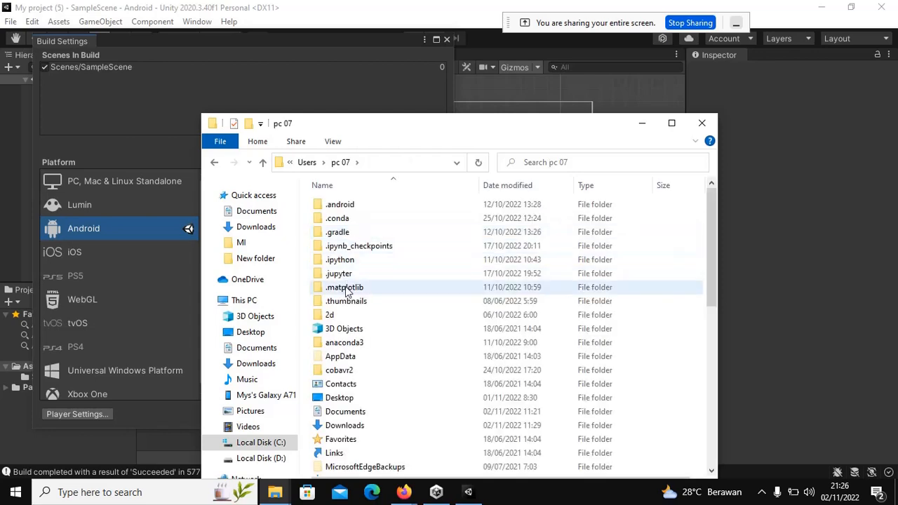
pyautogui.scroll(-7, 345, 291)
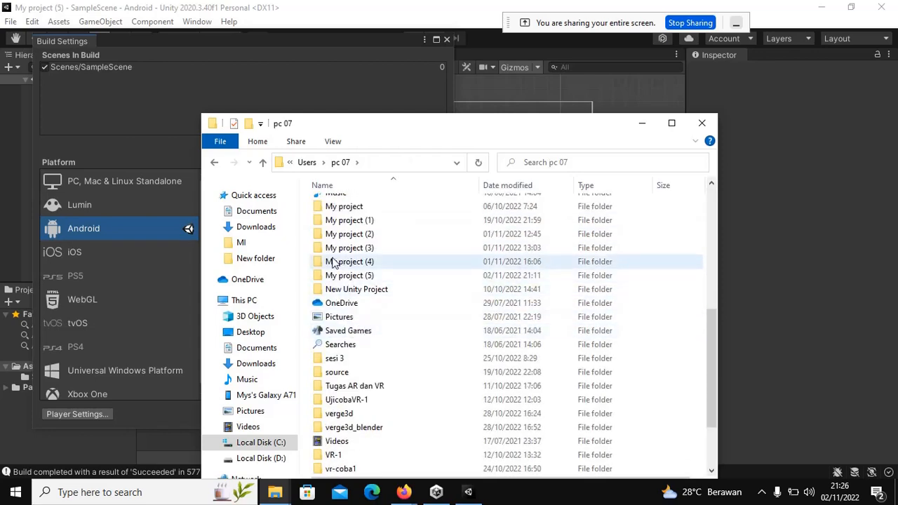
pyautogui.doubleClick(333, 262)
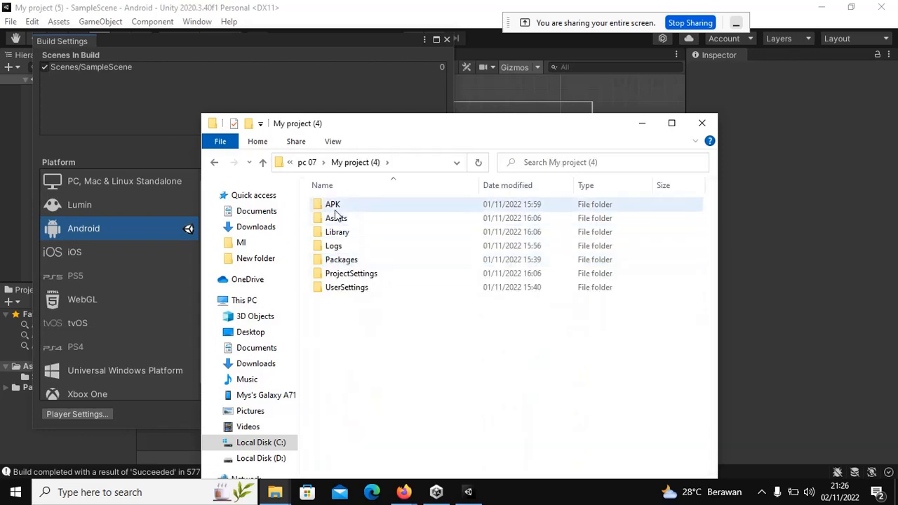
pyautogui.doubleClick(333, 207)
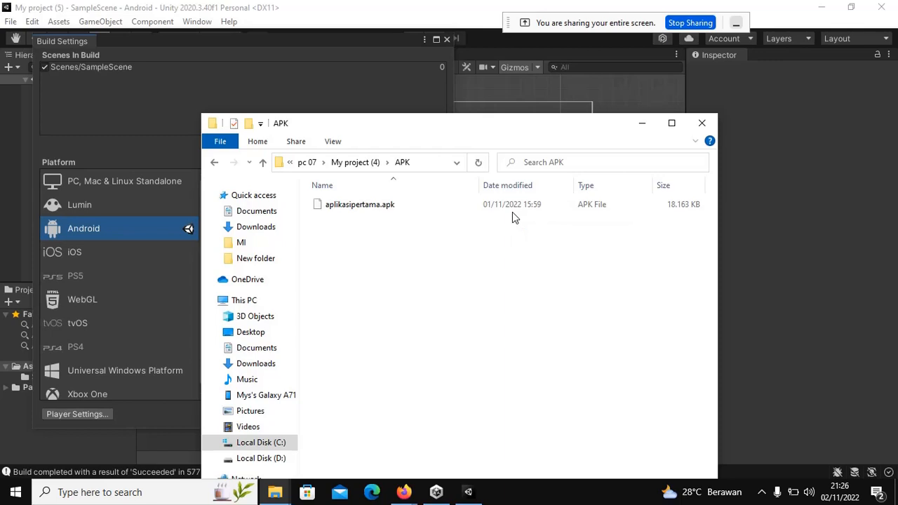
pyautogui.click(841, 489)
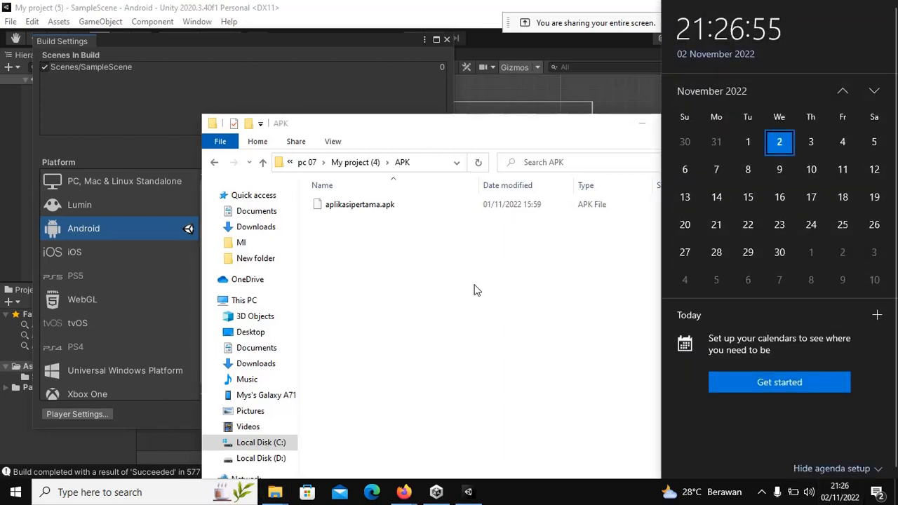
pyautogui.click(468, 287)
# Step: Copy aplikasipertama.apk and open the Galaxy A71's Internal storage APK folder
pyautogui.click(341, 211)
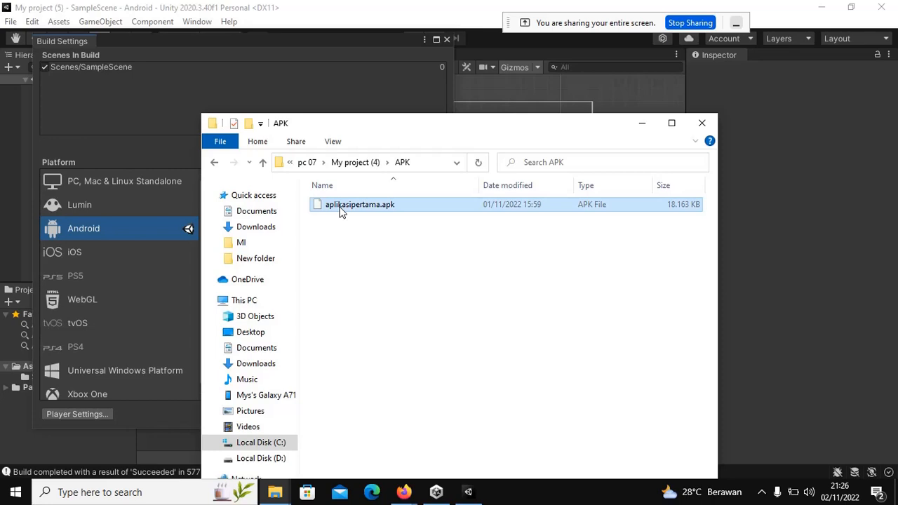
pyautogui.rightClick(340, 208)
pyautogui.click(372, 400)
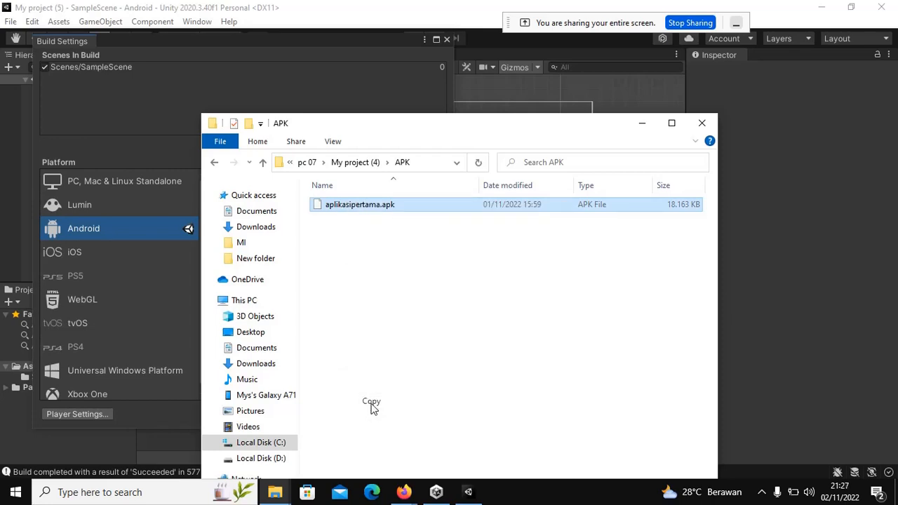
pyautogui.click(271, 396)
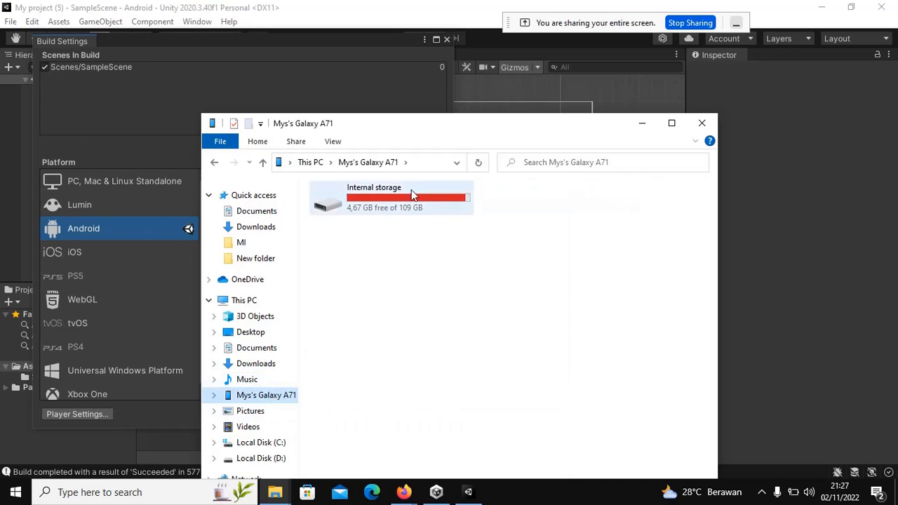
pyautogui.doubleClick(411, 195)
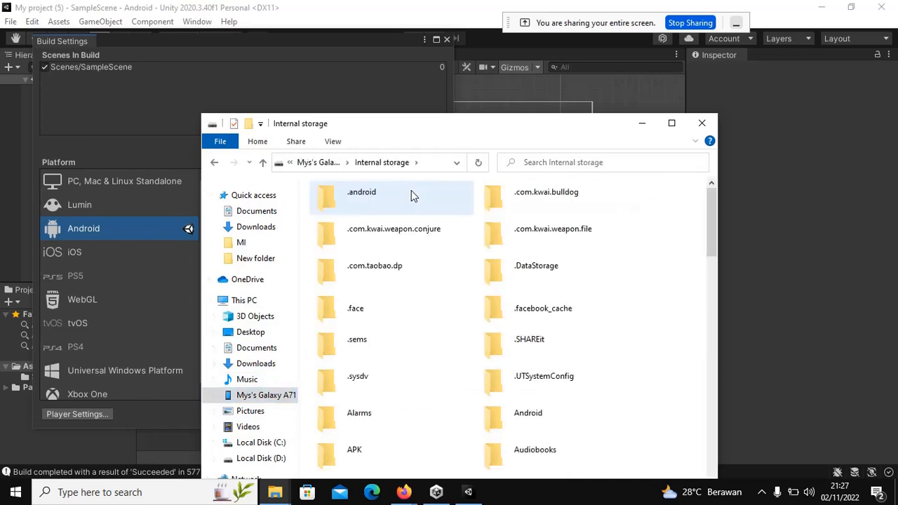
pyautogui.scroll(-3, 385, 345)
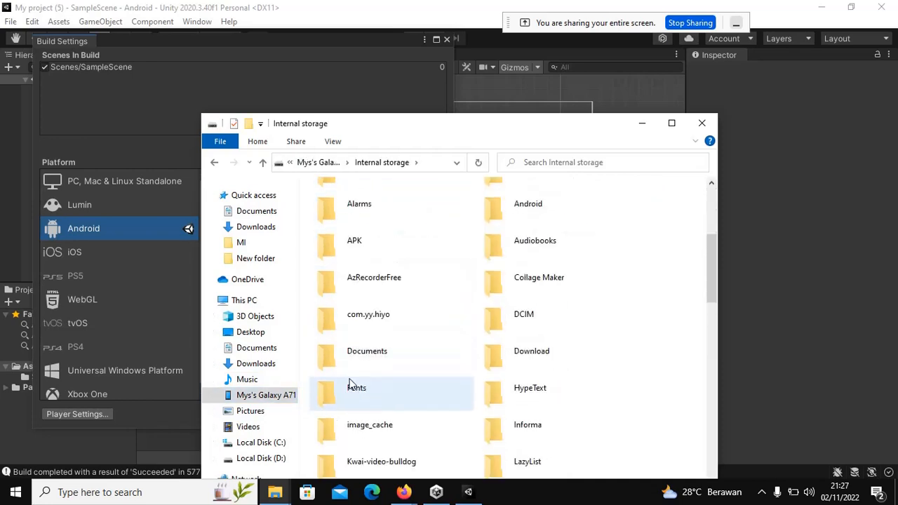
pyautogui.doubleClick(357, 248)
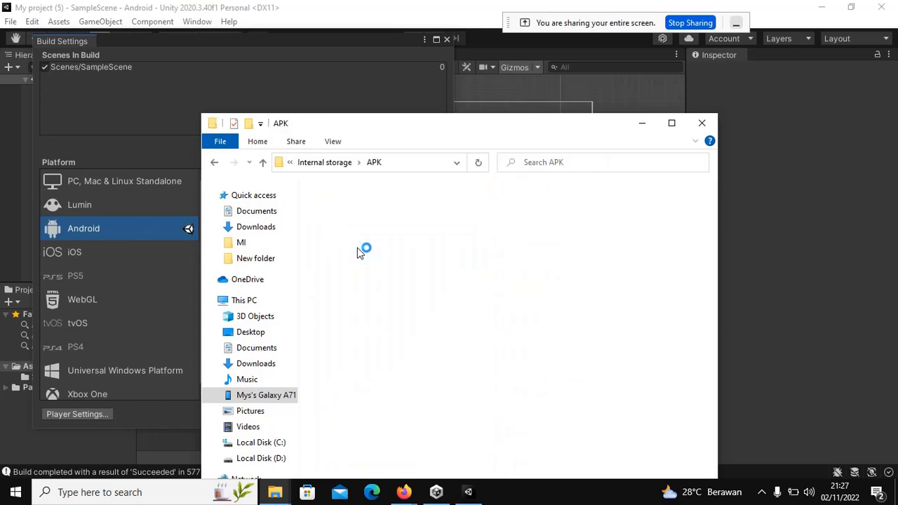
# Step: Paste the copied aplikasipertama.apk into the phone's APK folder
pyautogui.rightClick(465, 370)
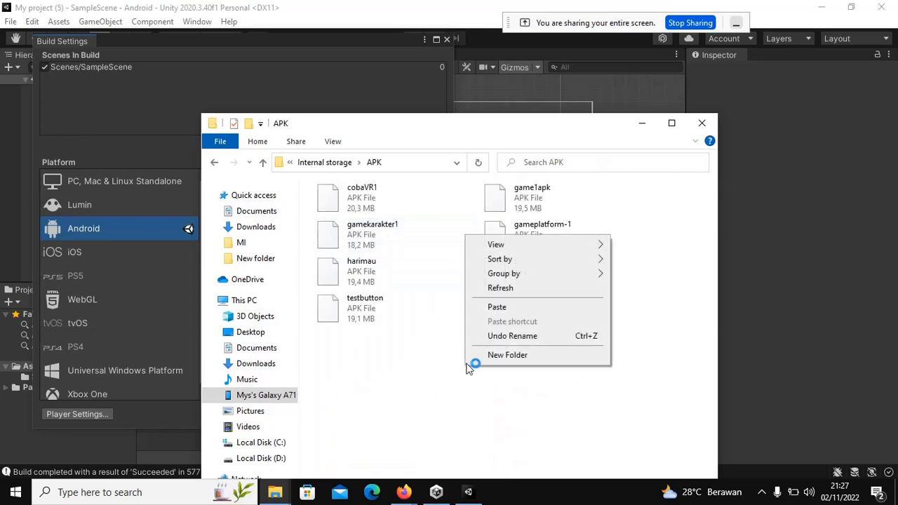
pyautogui.click(497, 307)
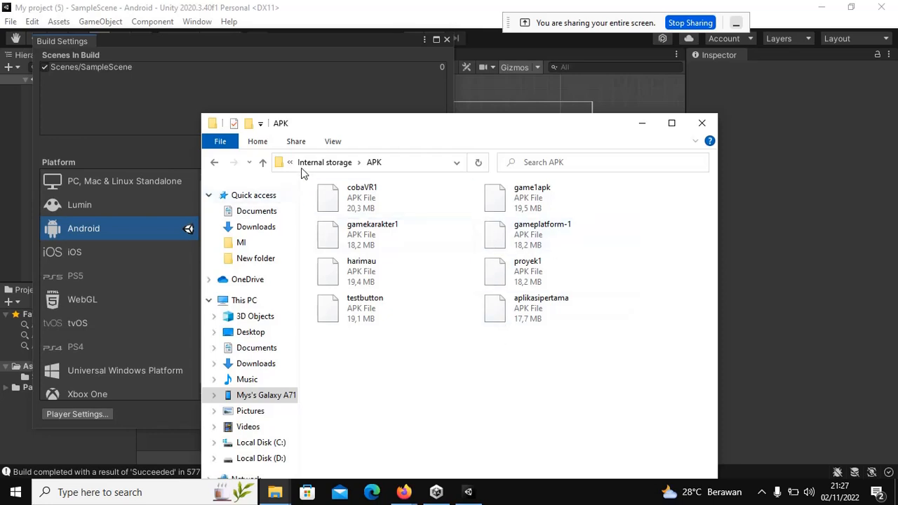
# Step: Switch the phone's APK folder to Details view with type, size and date columns
pyautogui.click(333, 142)
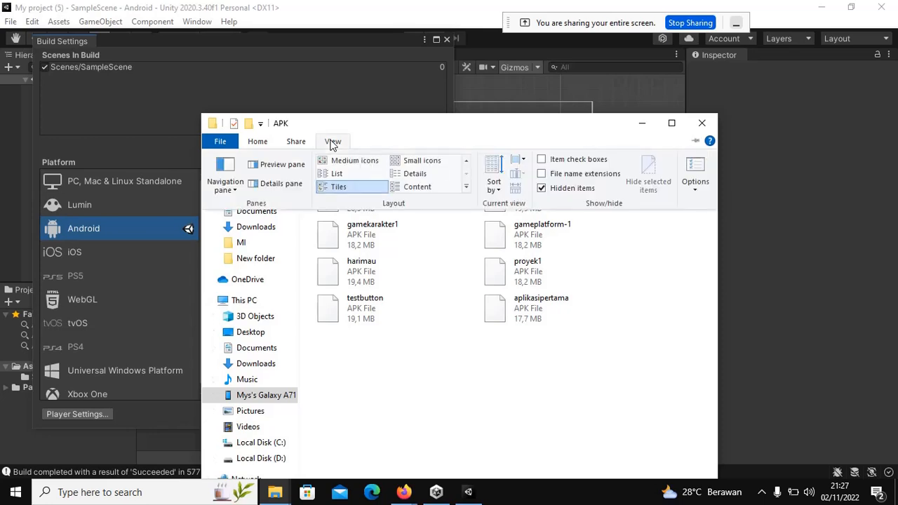
pyautogui.click(336, 174)
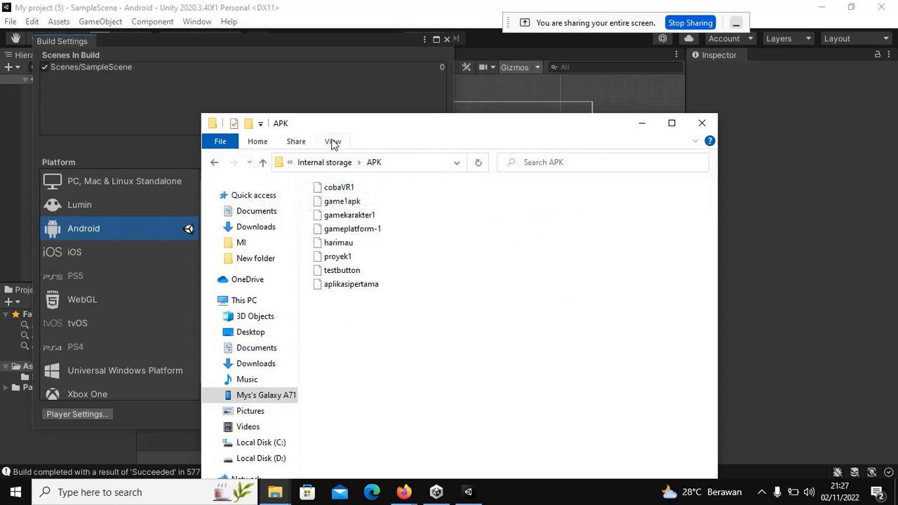
pyautogui.click(334, 141)
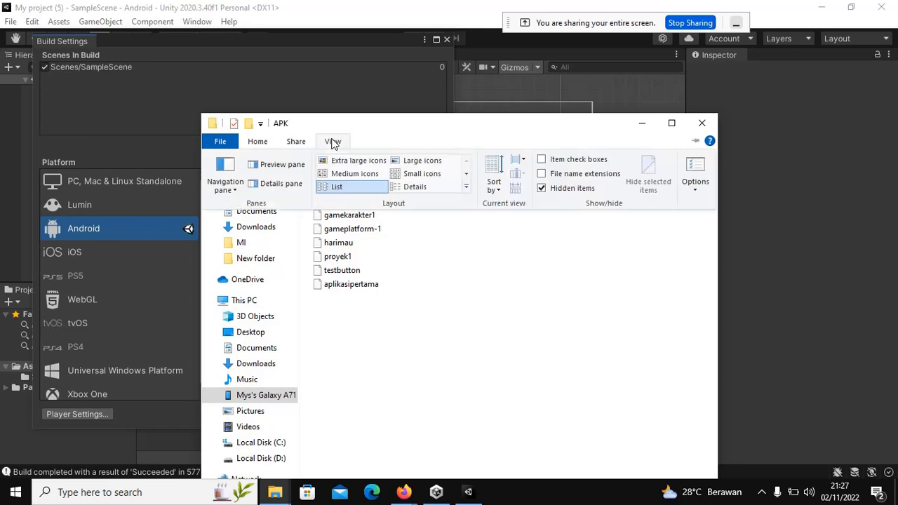
pyautogui.click(412, 188)
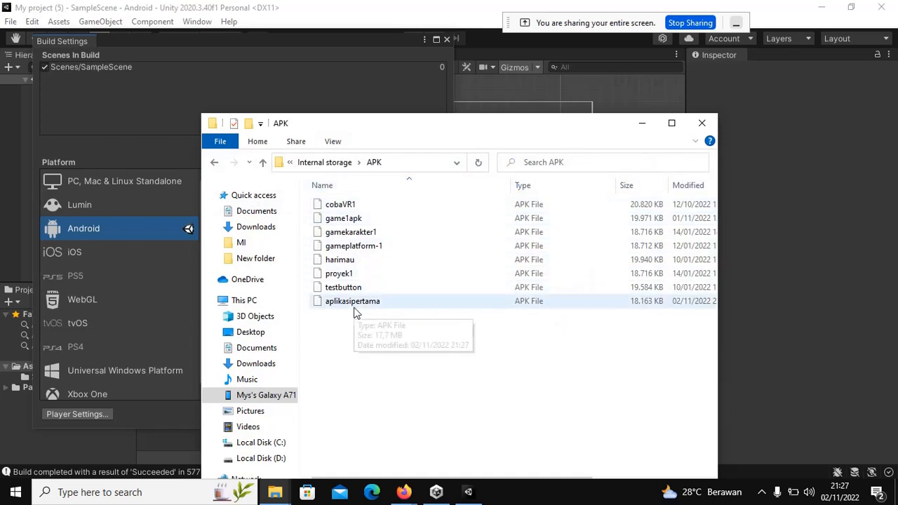
# Step: Select aplikasipertama, maximize and restore the window, then clear the selection
pyautogui.click(405, 306)
pyautogui.click(672, 124)
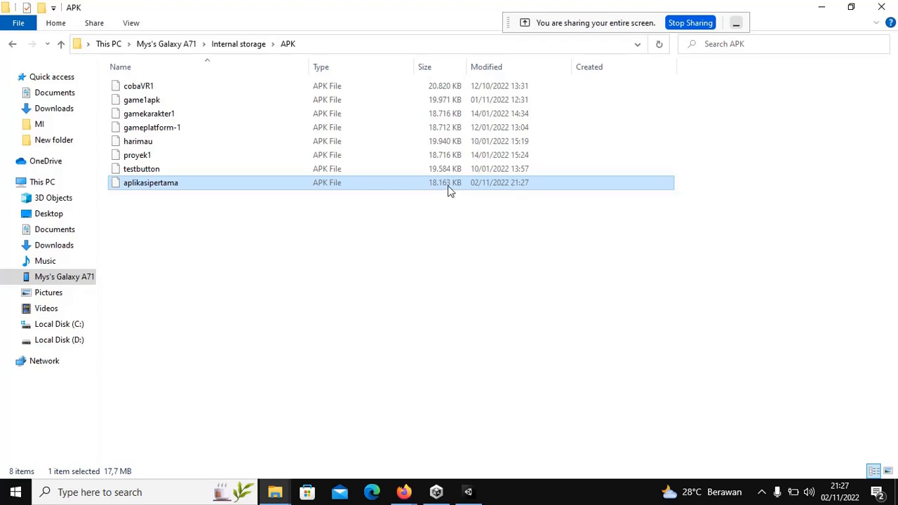
pyautogui.click(851, 6)
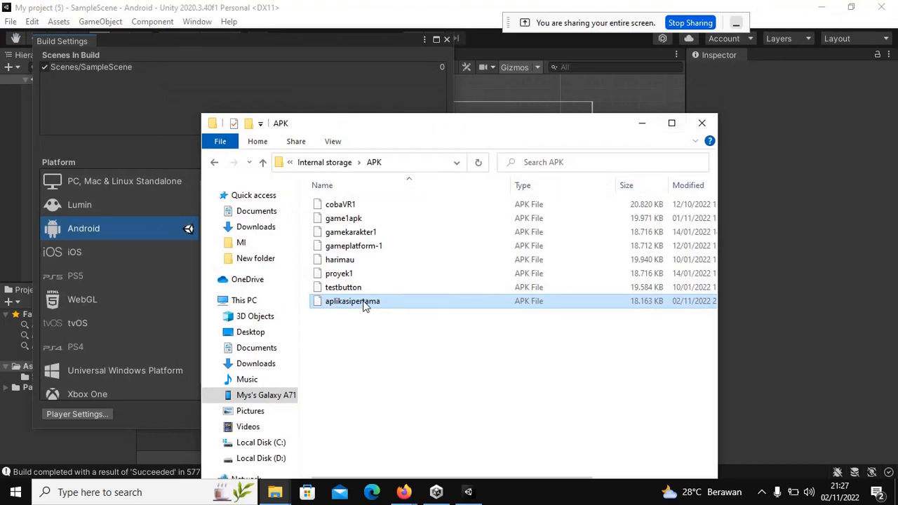
pyautogui.moveTo(363, 304)
pyautogui.click(362, 358)
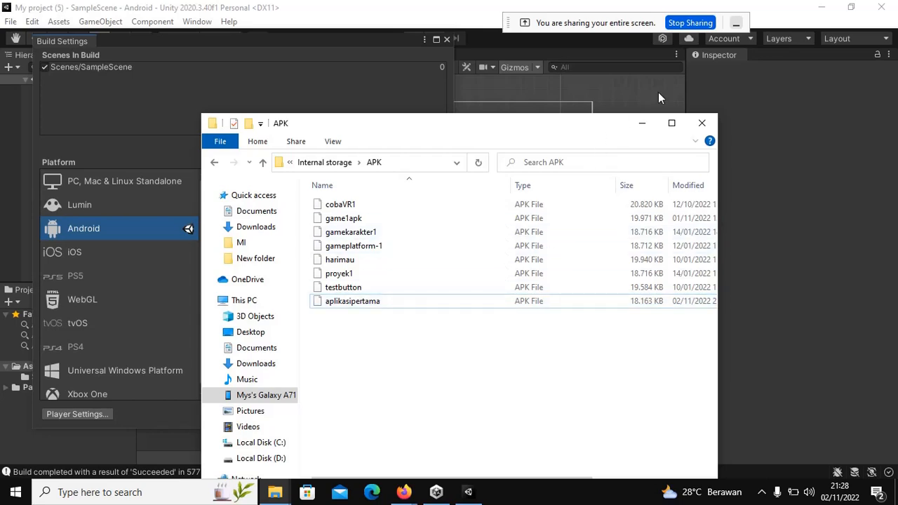
# Step: Close the phone's APK folder window, minimize Unity Hub, and return to the Meet call
pyautogui.click(701, 124)
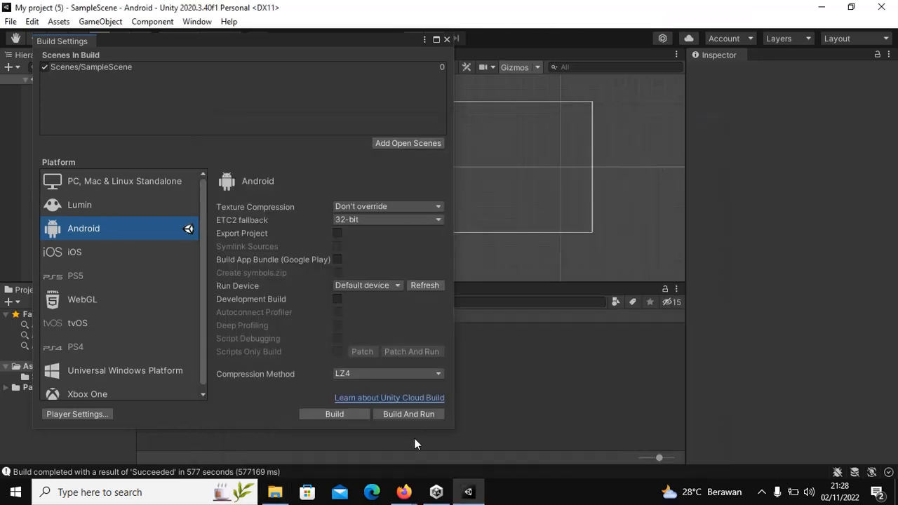
pyautogui.click(431, 492)
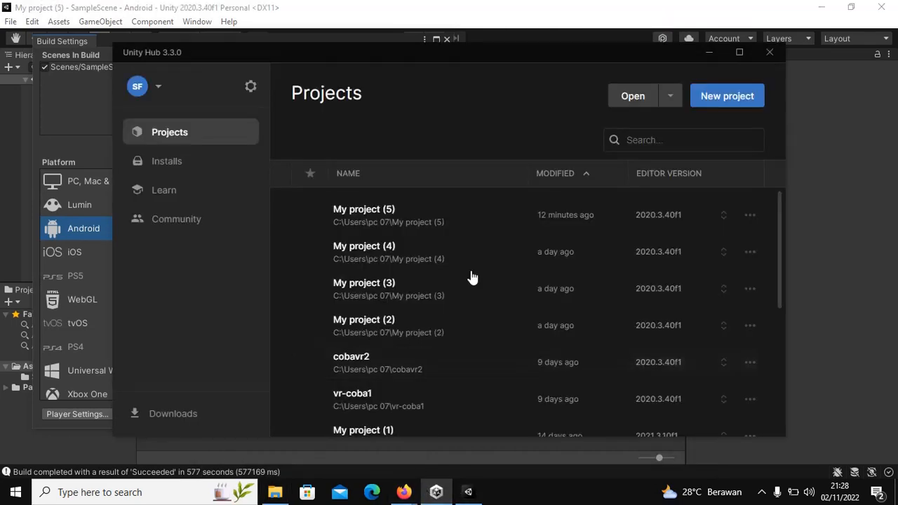
pyautogui.click(708, 52)
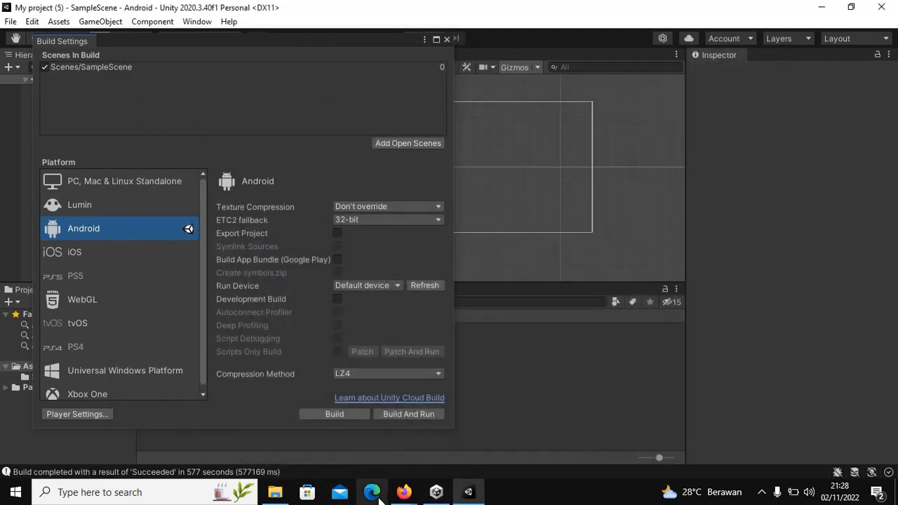
pyautogui.click(403, 491)
pyautogui.click(364, 453)
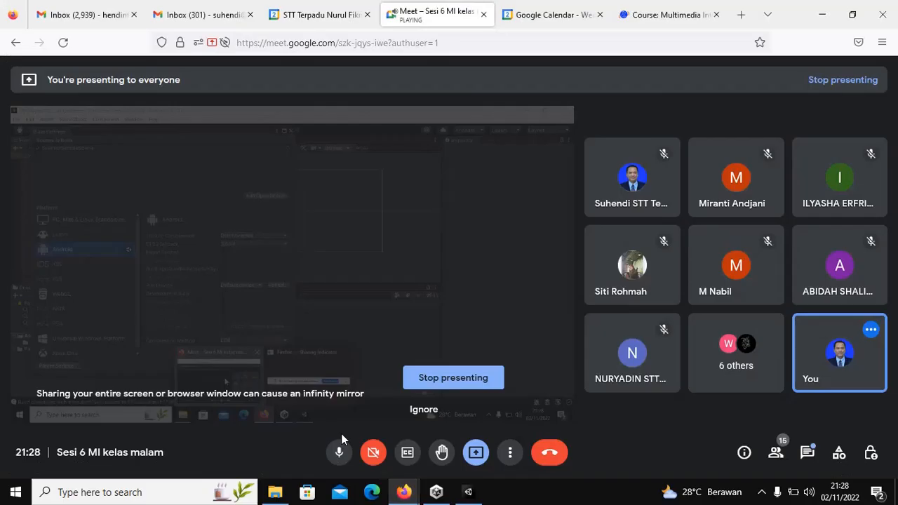
# Step: Stop presenting the screen, then open File Explorer over the Meet call
pyautogui.click(469, 383)
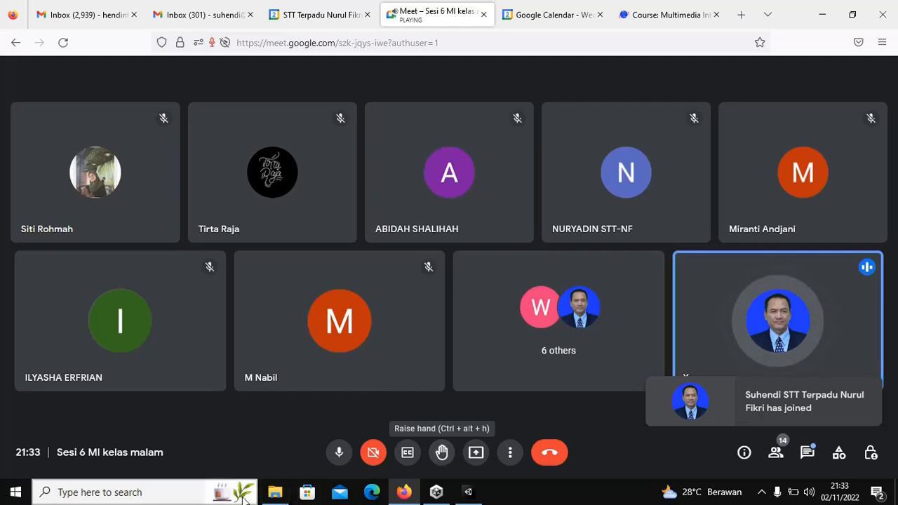
pyautogui.click(275, 492)
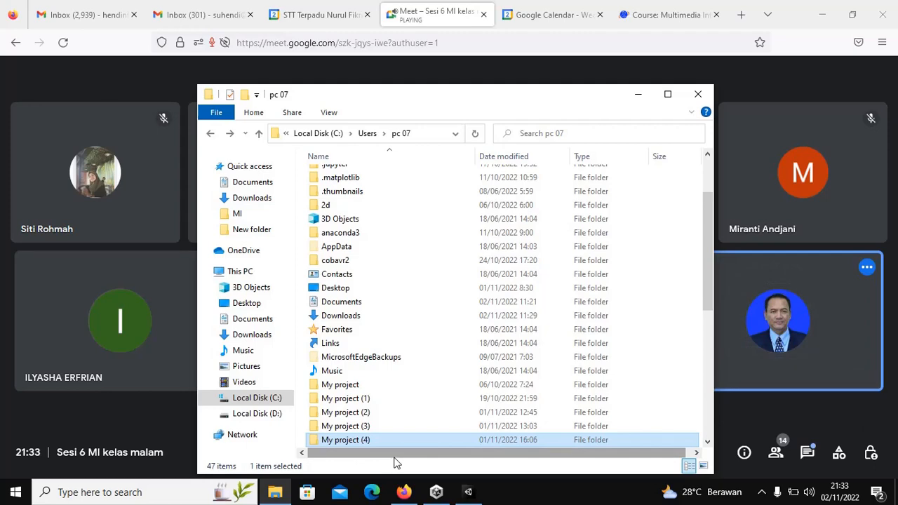
# Step: Maximize File Explorer and check the My project (3) folder
pyautogui.click(667, 97)
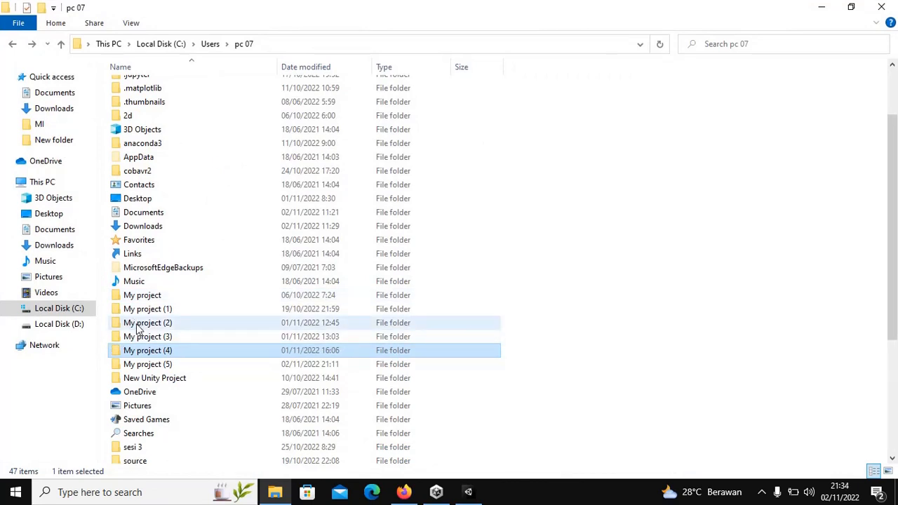
pyautogui.click(138, 338)
pyautogui.doubleClick(138, 338)
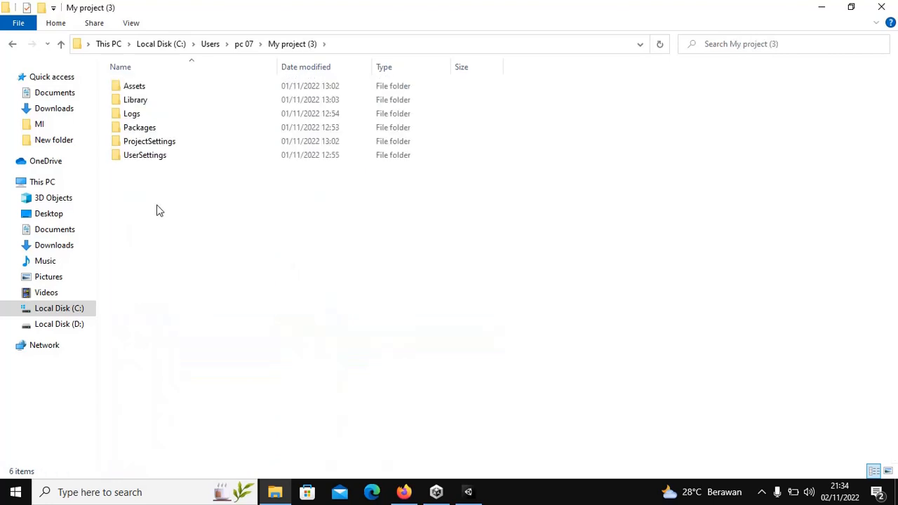
pyautogui.click(13, 44)
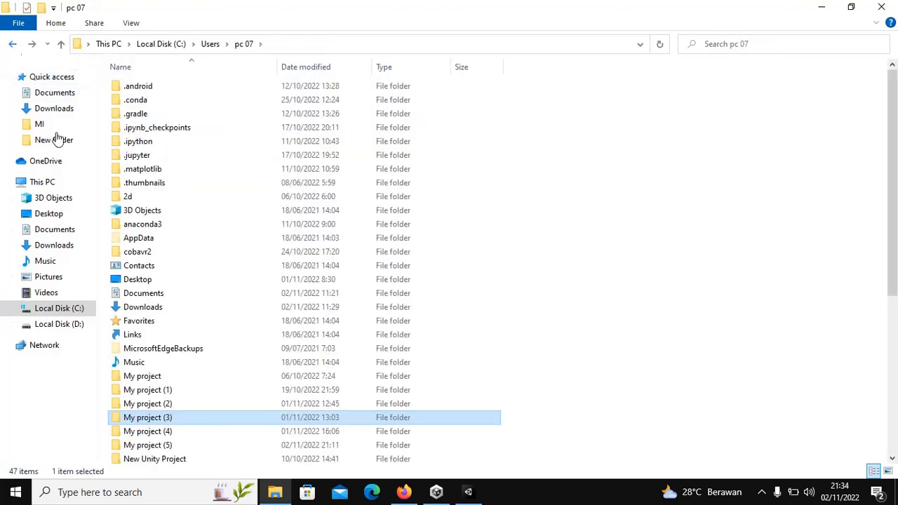
# Step: Find game1apk.apk in My project (2)'s apk folder, check My project (1), then return to the Meet call
pyautogui.doubleClick(155, 406)
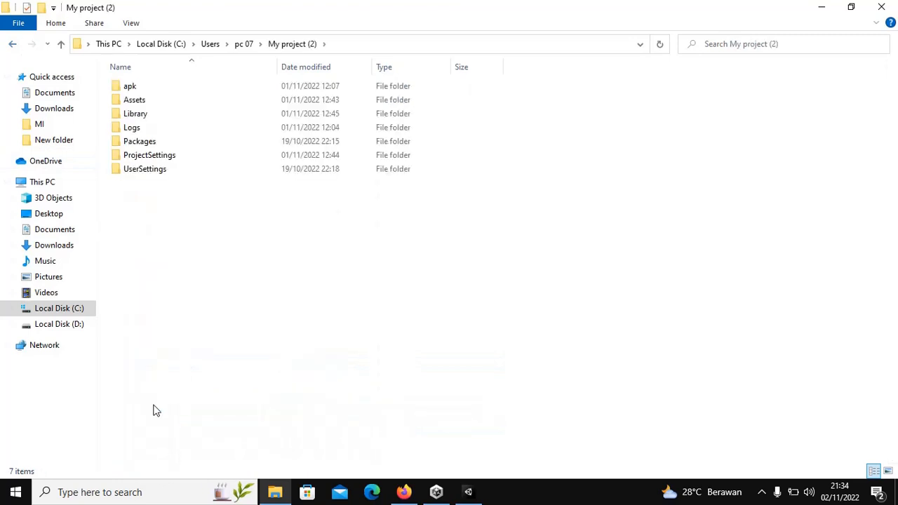
pyautogui.doubleClick(129, 87)
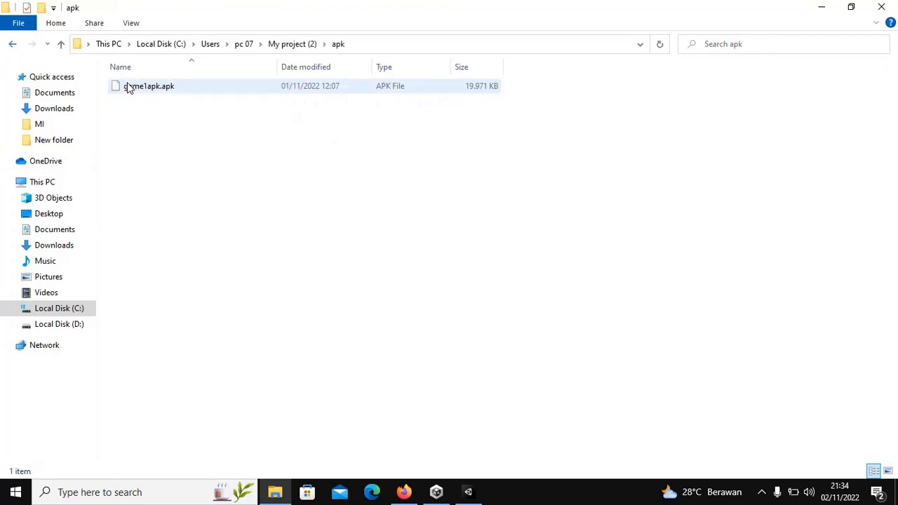
pyautogui.click(13, 44)
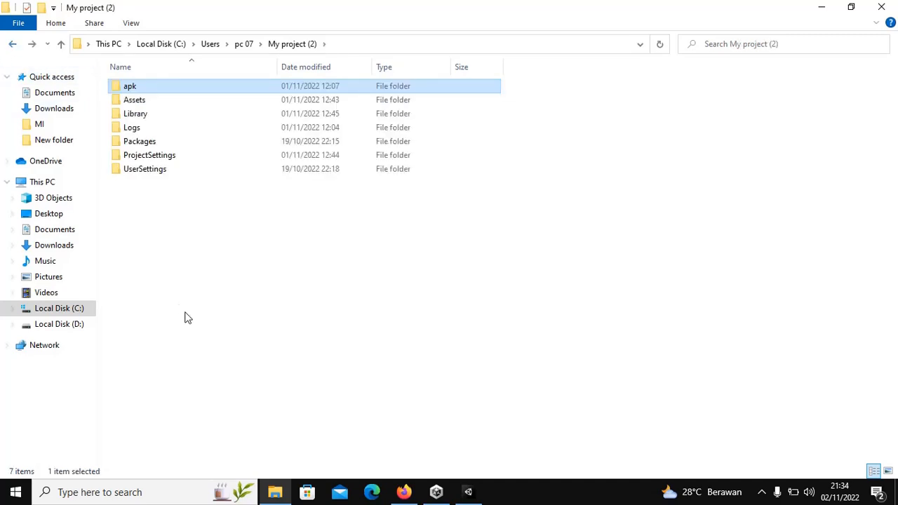
pyautogui.click(12, 44)
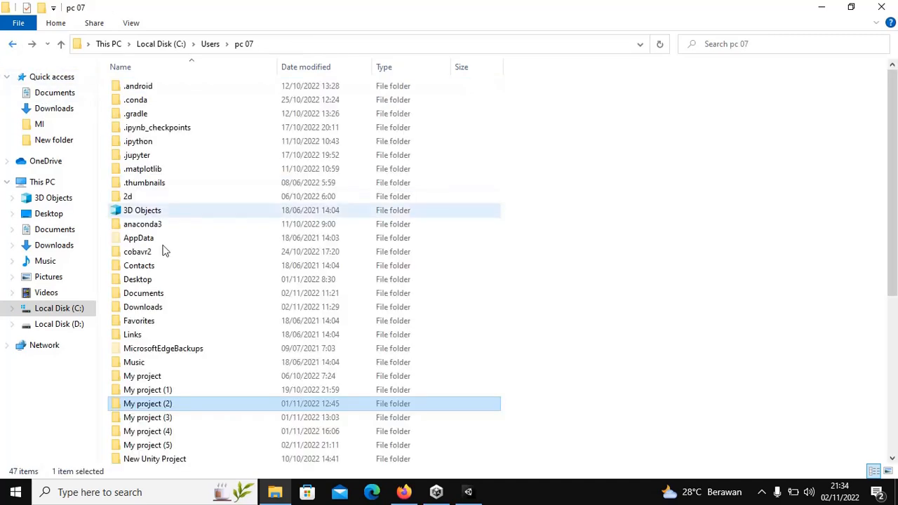
pyautogui.doubleClick(142, 398)
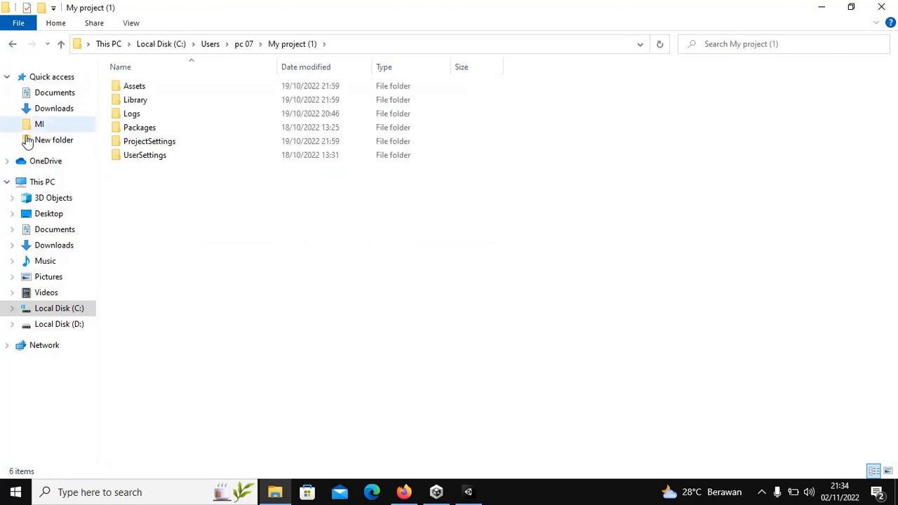
pyautogui.click(14, 44)
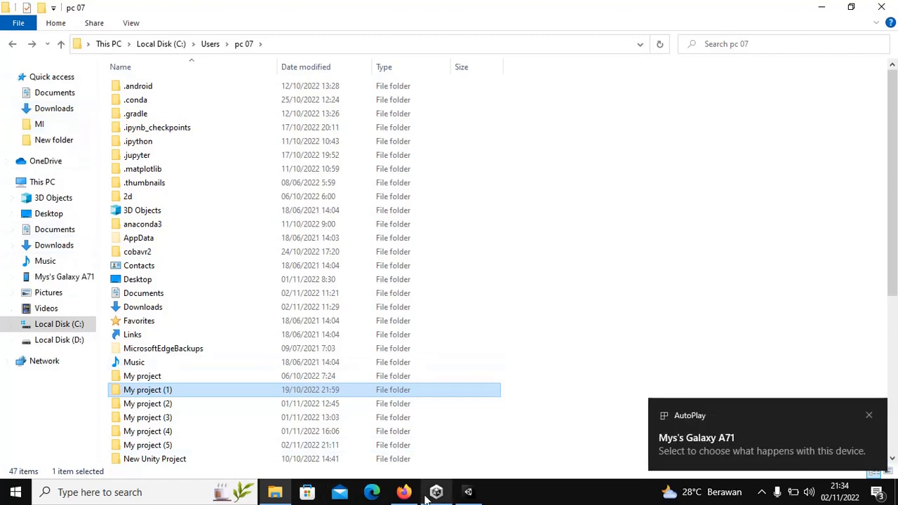
pyautogui.click(404, 483)
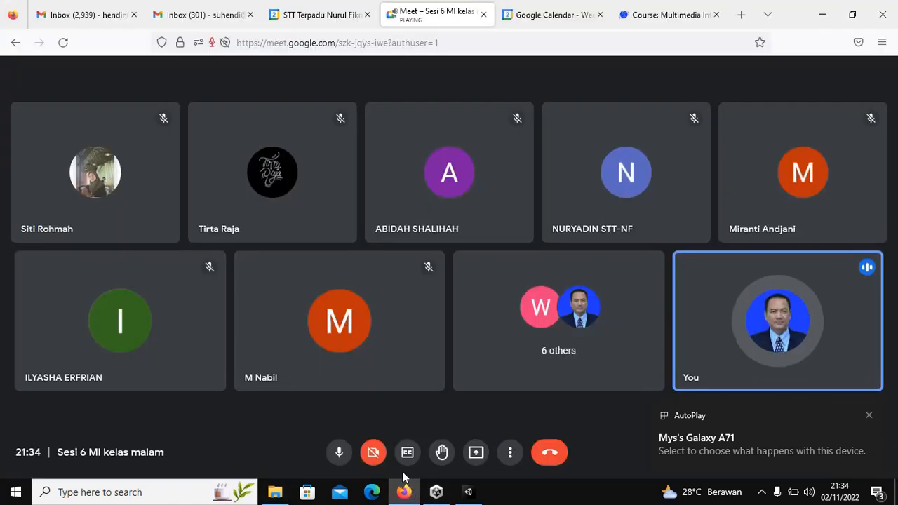
# Step: Present the entire screen in Meet, choosing Entire screen in Firefox's share dialog and allowing it
pyautogui.click(475, 453)
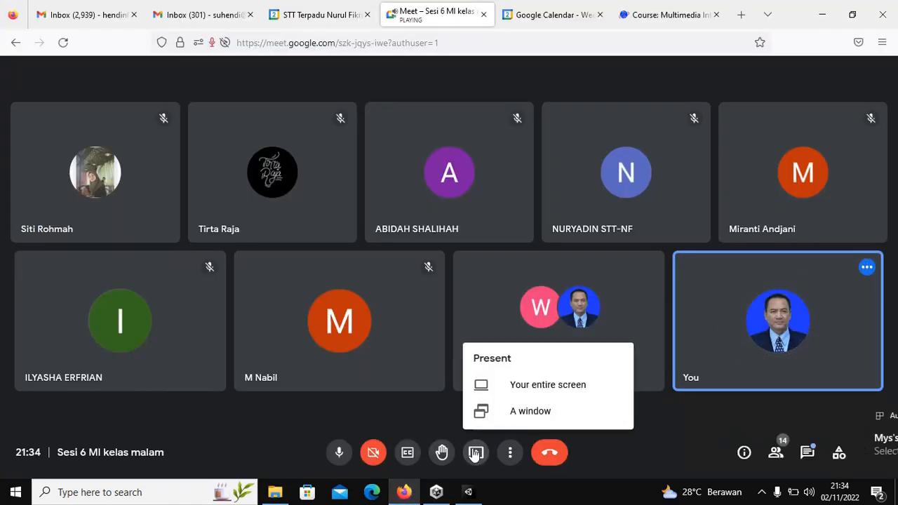
pyautogui.click(533, 388)
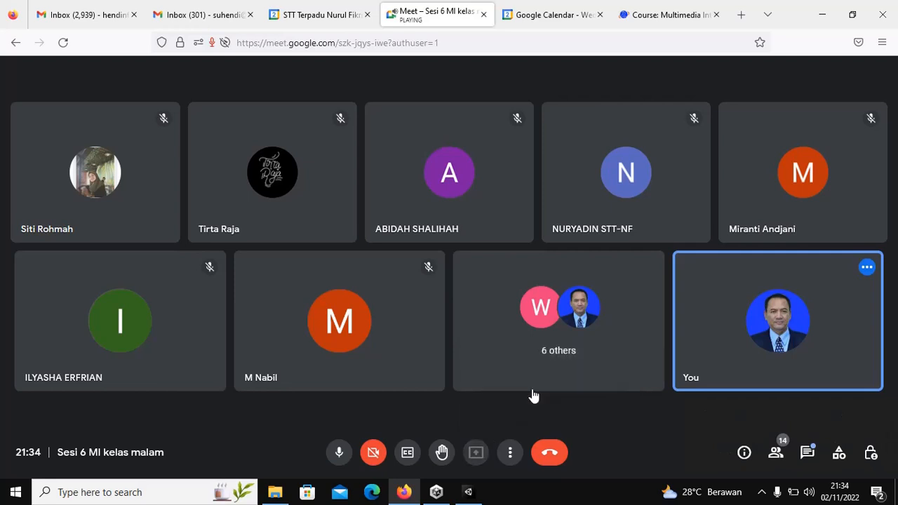
pyautogui.click(452, 104)
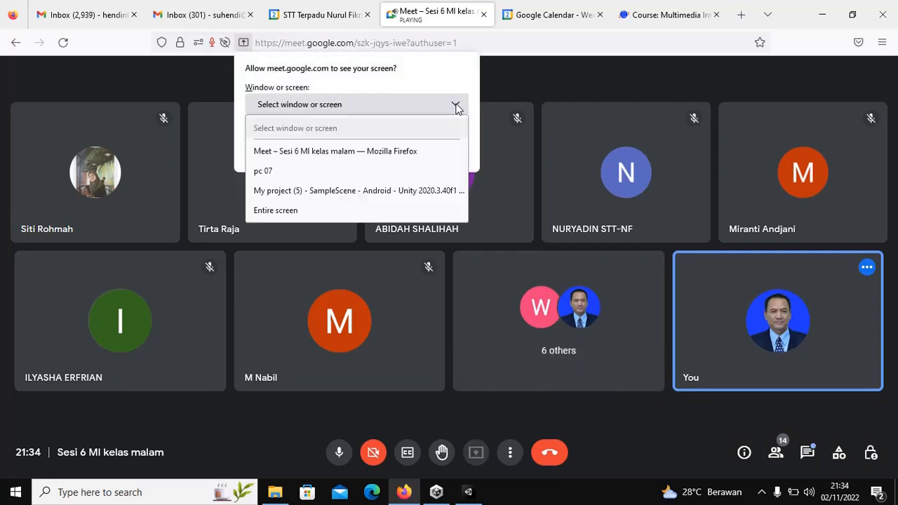
pyautogui.click(278, 211)
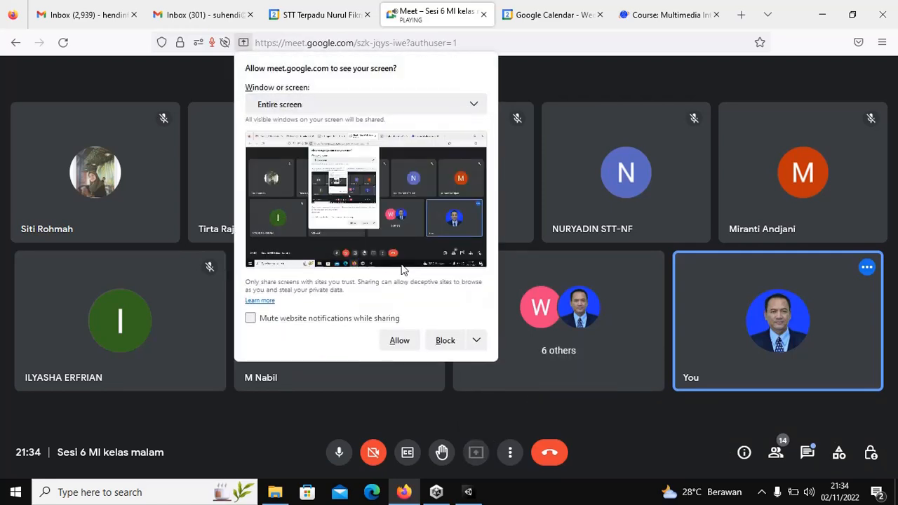
pyautogui.click(398, 340)
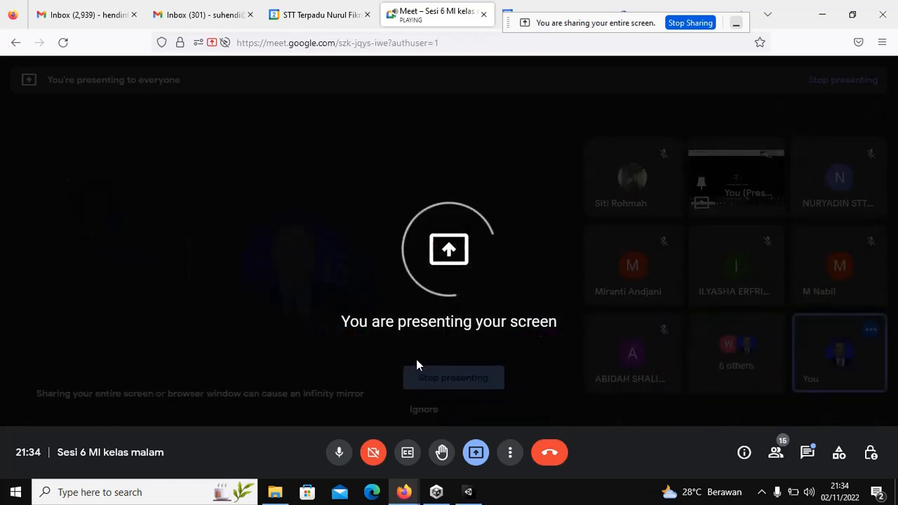
# Step: Open the apk folder inside My project (2) in File Explorer
pyautogui.click(277, 494)
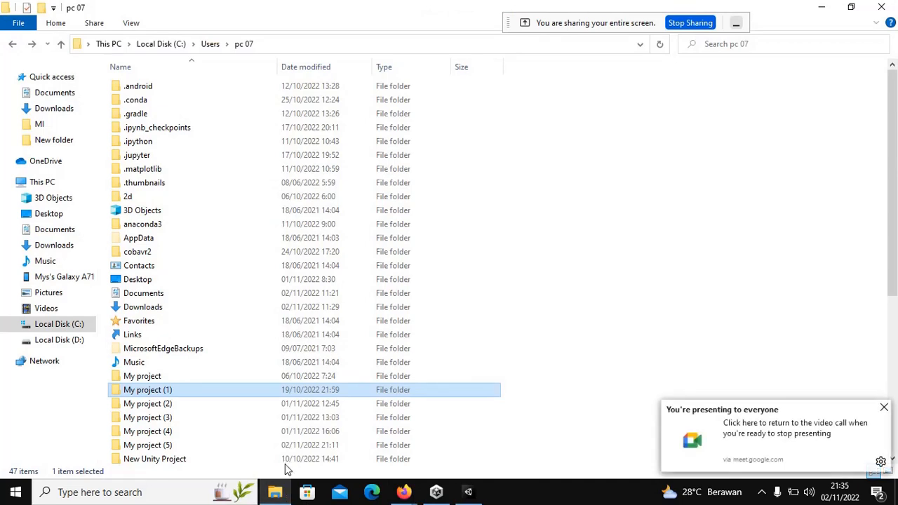
pyautogui.doubleClick(161, 405)
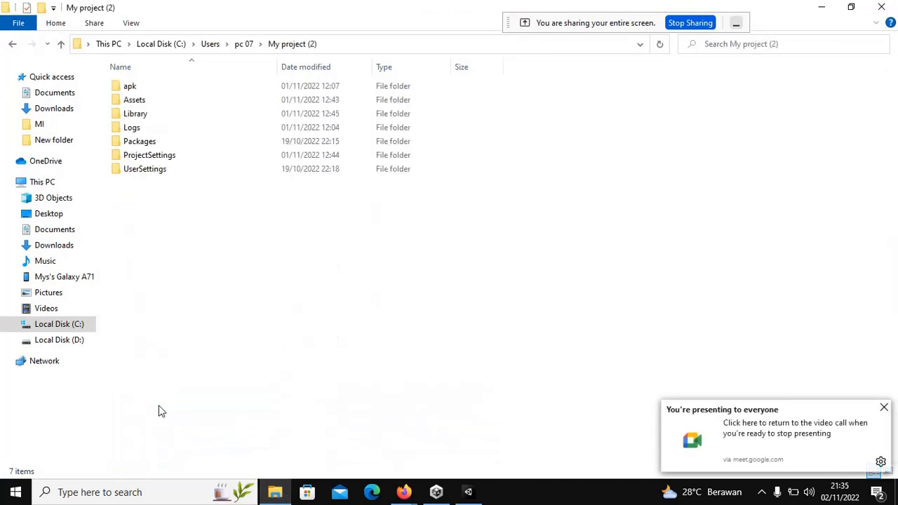
pyautogui.doubleClick(227, 95)
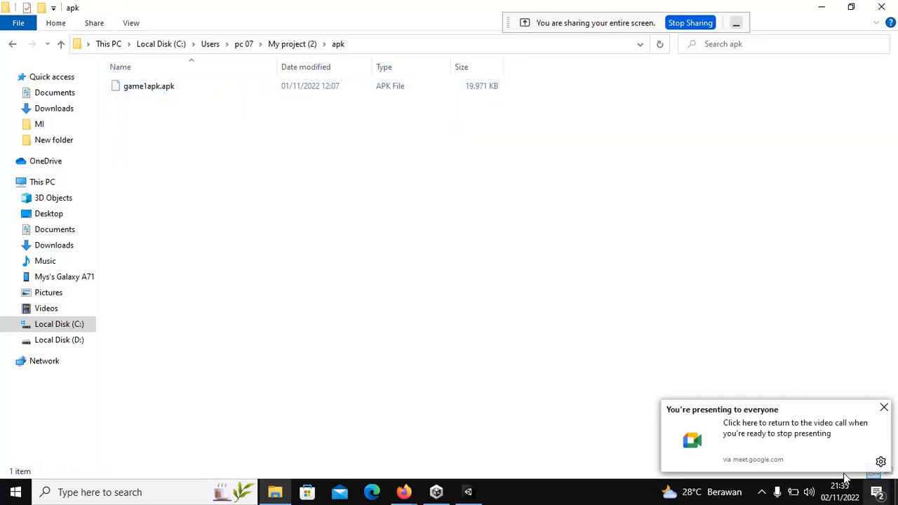
pyautogui.click(885, 408)
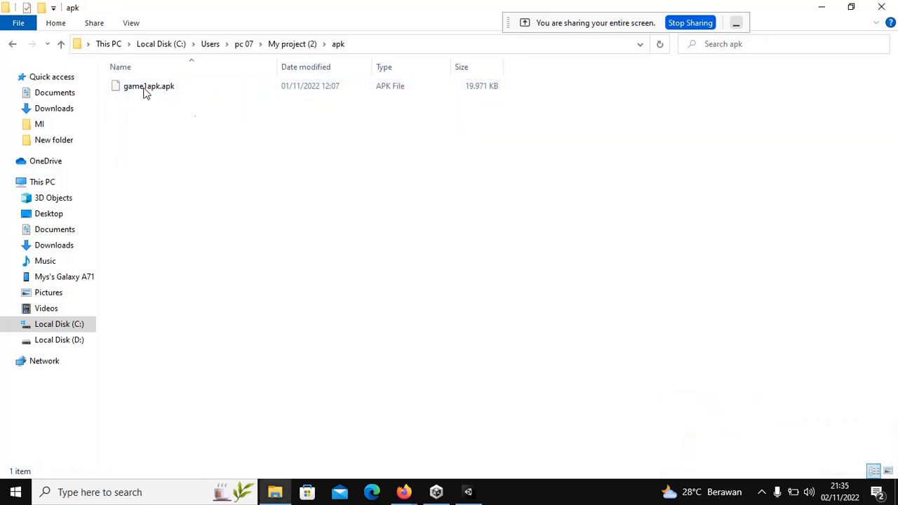
# Step: Copy game1apk.apk to the clipboard
pyautogui.click(180, 86)
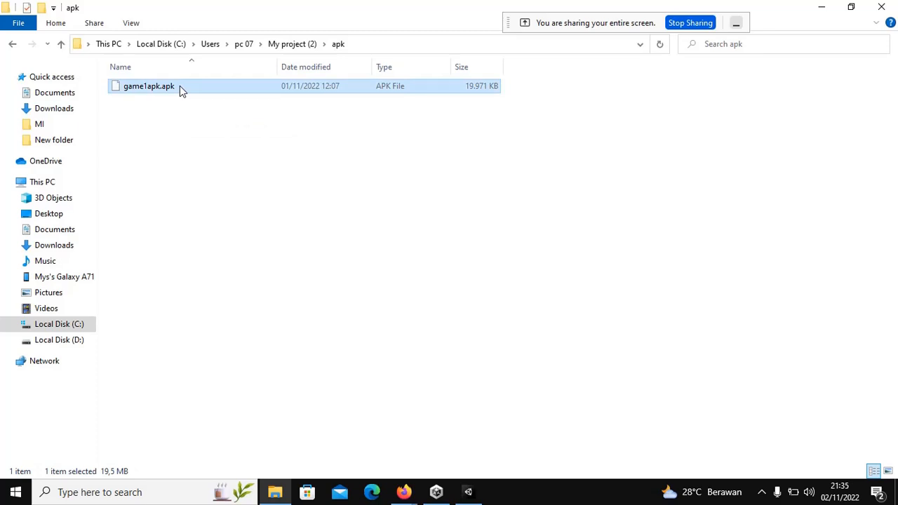
pyautogui.rightClick(180, 85)
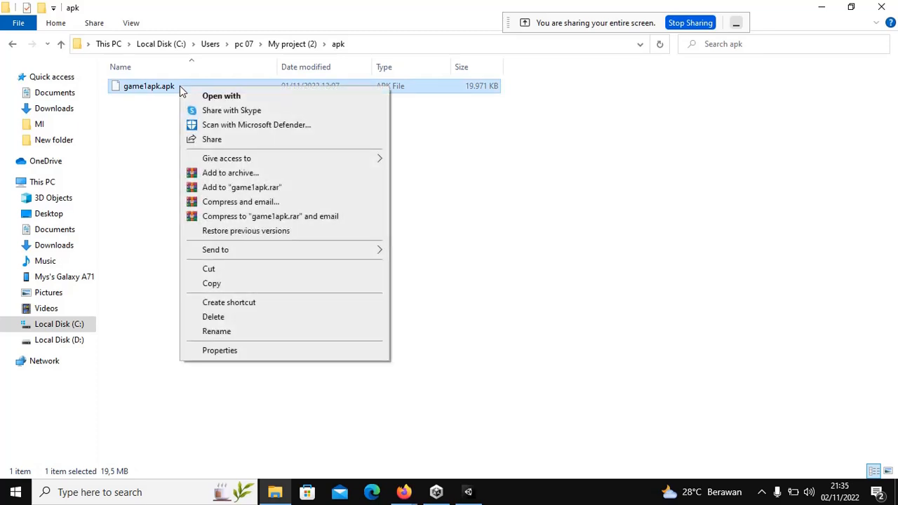
pyautogui.click(223, 284)
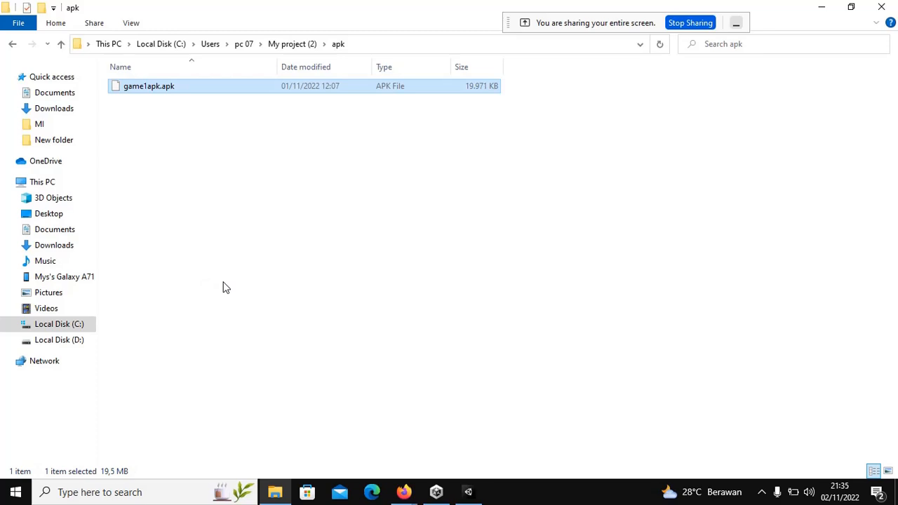
# Step: Browse to the APK folder in the Galaxy phone's Internal storage
pyautogui.click(49, 277)
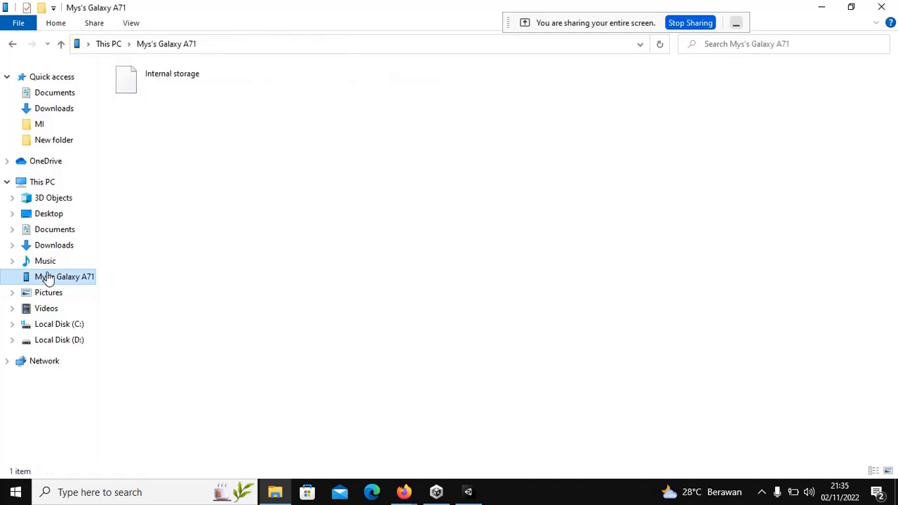
pyautogui.doubleClick(181, 72)
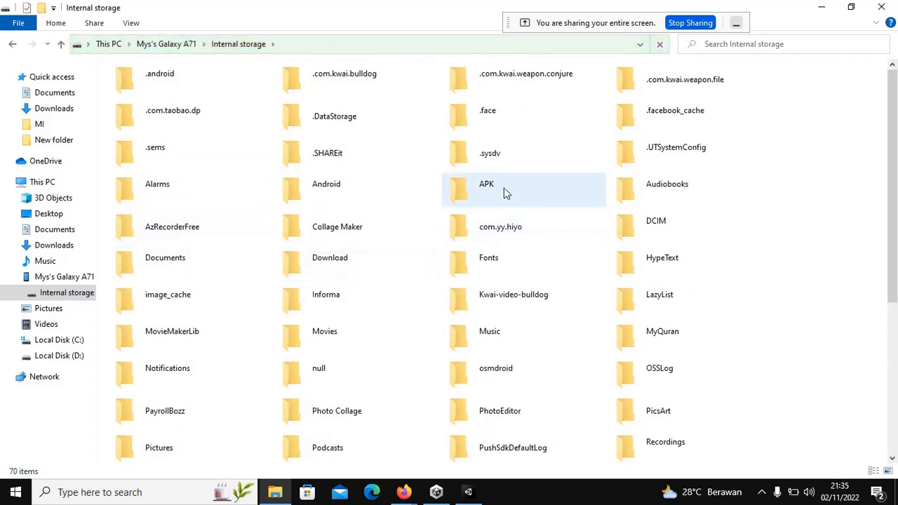
pyautogui.click(479, 186)
pyautogui.doubleClick(479, 185)
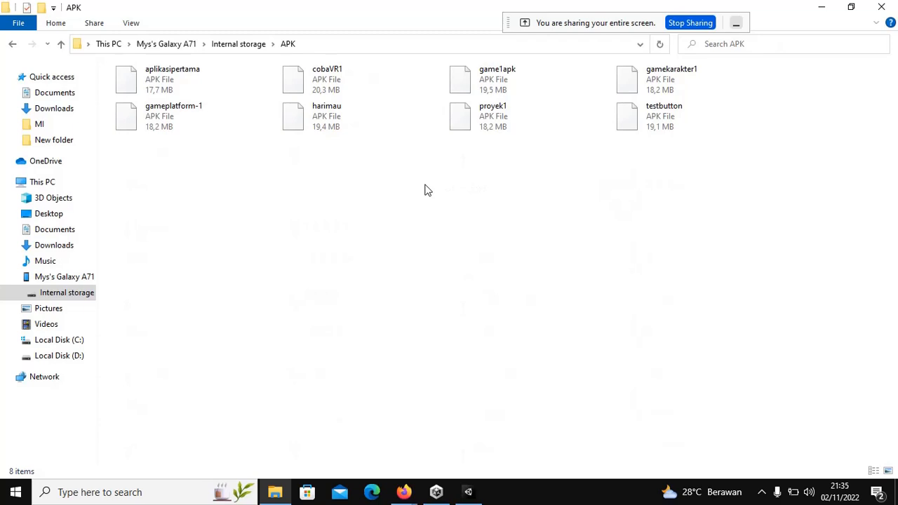
pyautogui.click(483, 79)
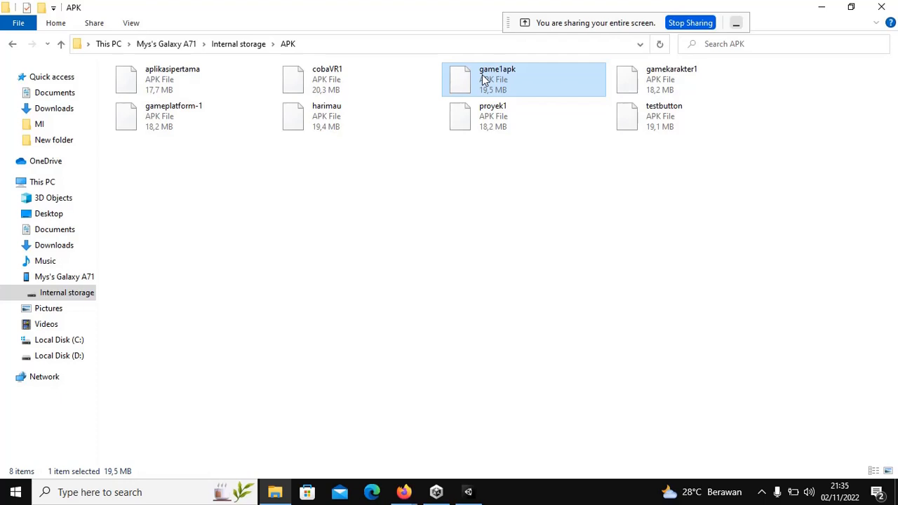
# Step: Create a new folder inside the phone's APK folder
pyautogui.click(415, 235)
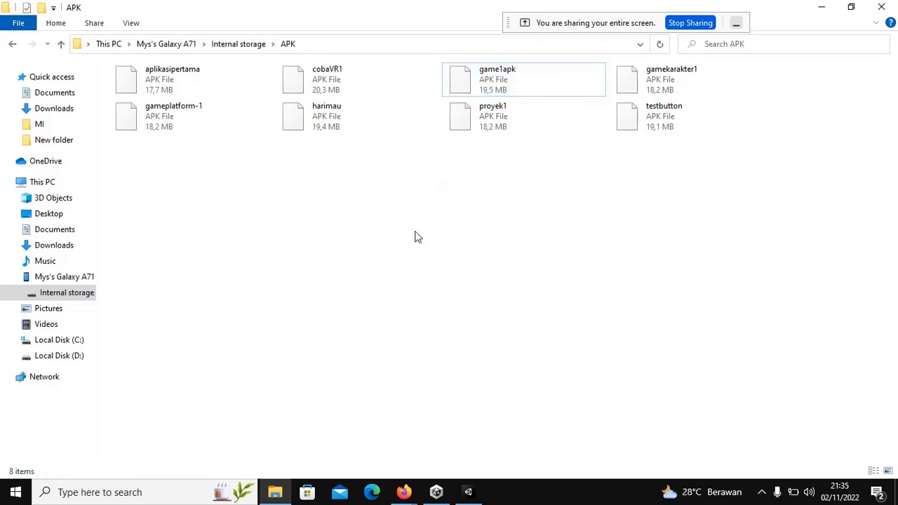
pyautogui.rightClick(414, 234)
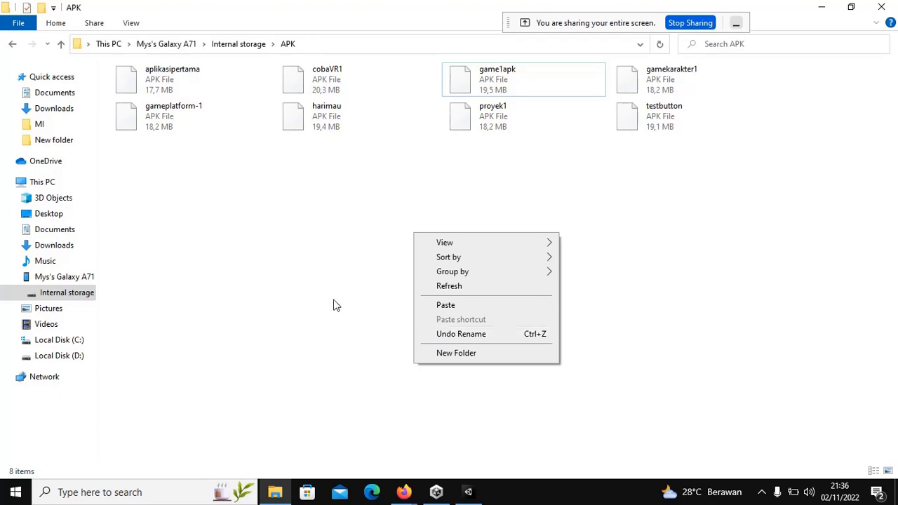
pyautogui.click(353, 283)
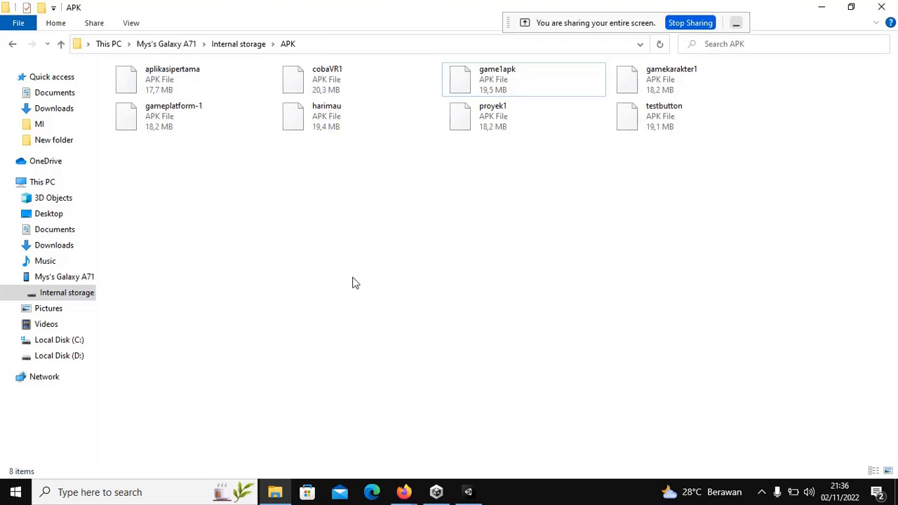
pyautogui.rightClick(353, 283)
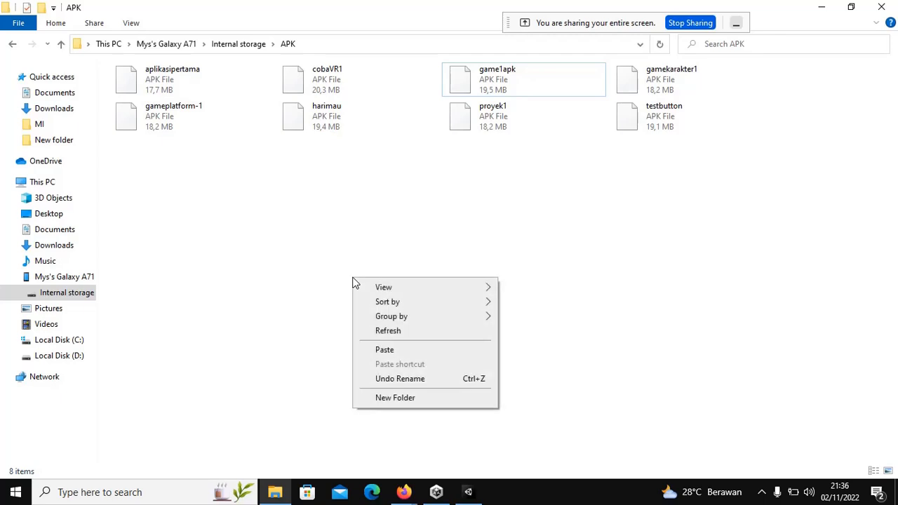
pyautogui.click(381, 397)
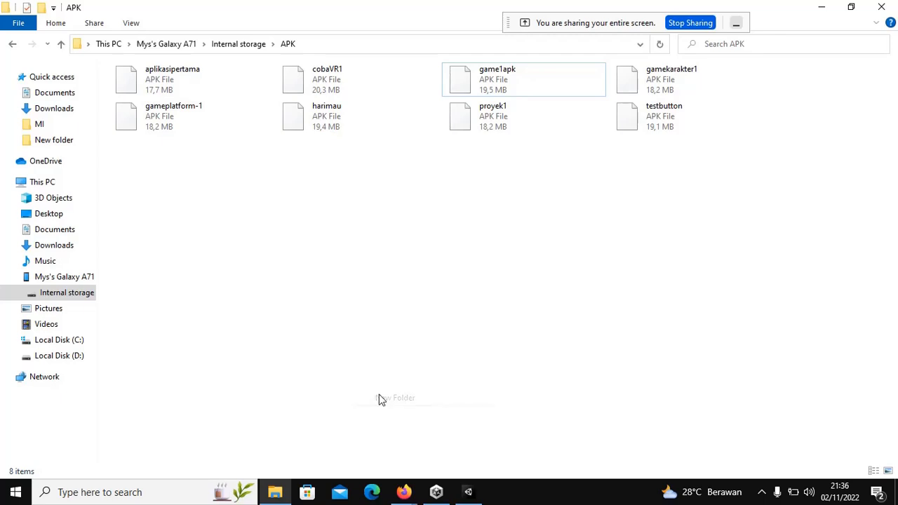
# Step: Keep the name New Folder, open it, and paste game1apk.apk inside
pyautogui.click(181, 243)
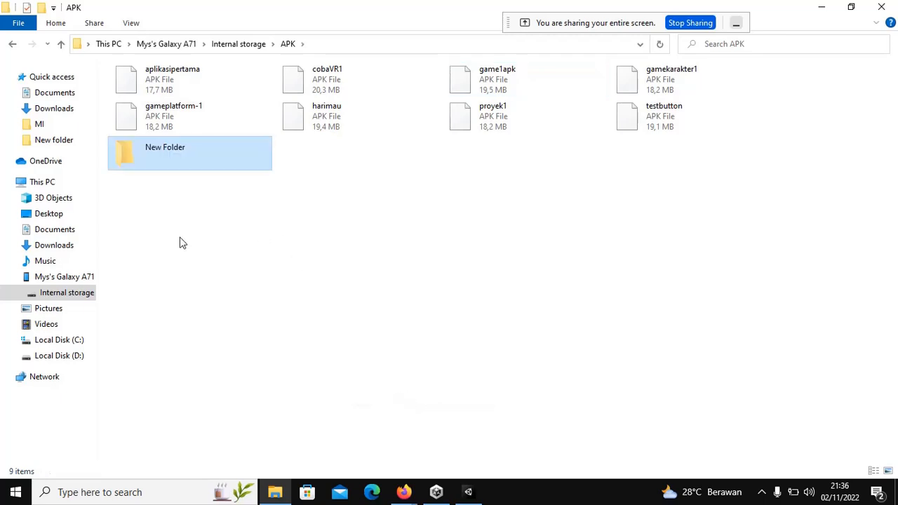
pyautogui.doubleClick(177, 152)
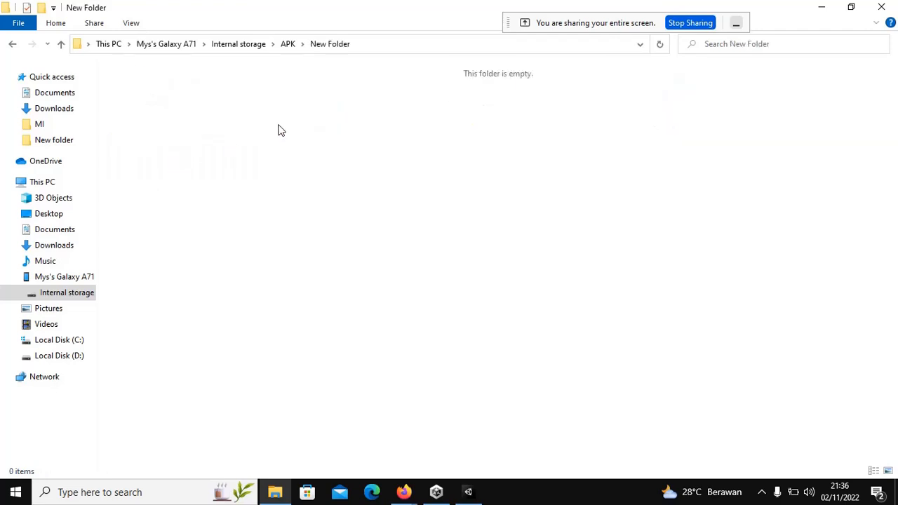
pyautogui.rightClick(279, 131)
pyautogui.click(307, 196)
pyautogui.rightClick(358, 170)
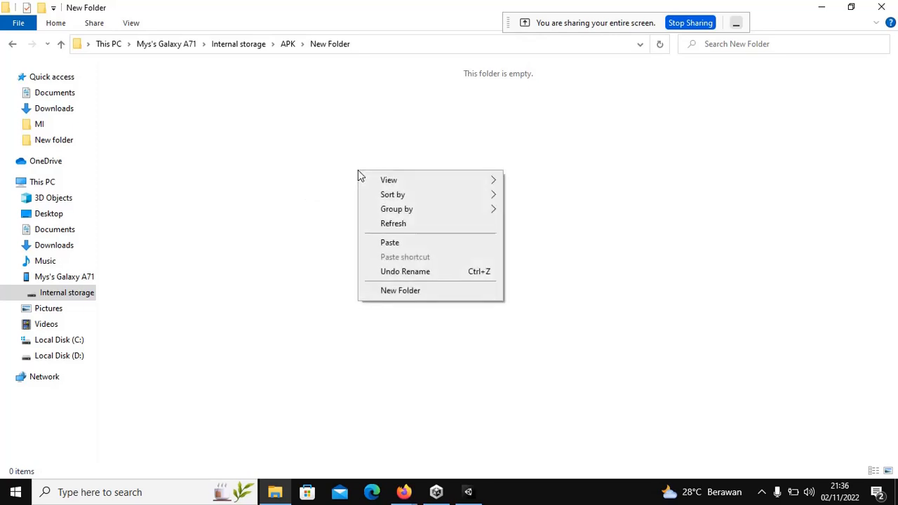
pyautogui.click(390, 242)
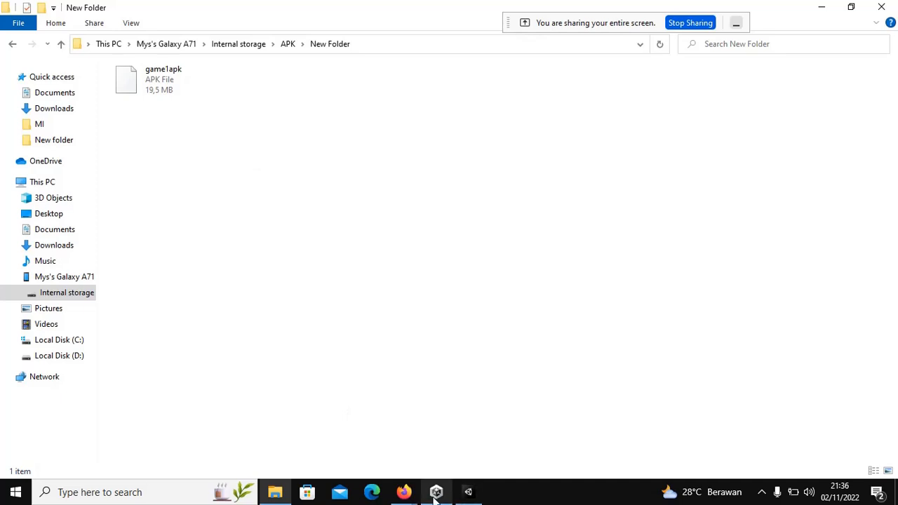
# Step: Switch to the Google Meet call and stop presenting the screen
pyautogui.moveTo(401, 493)
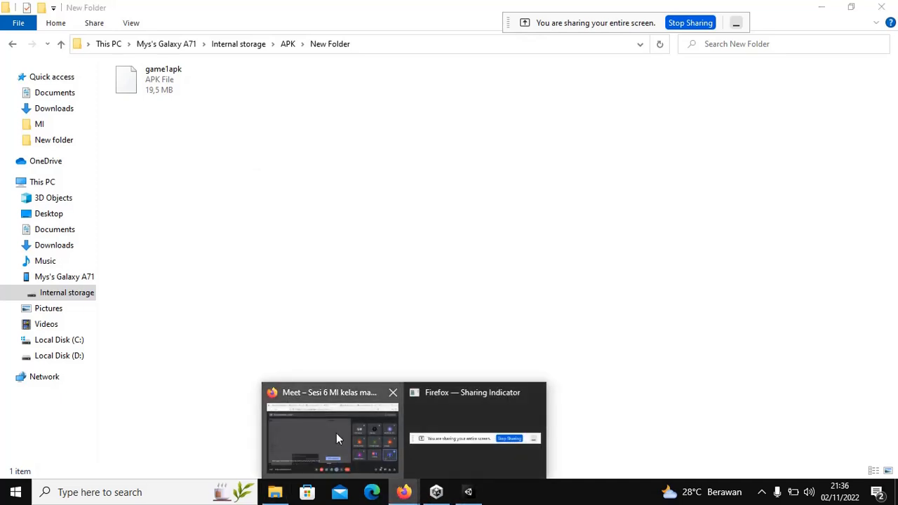
pyautogui.click(336, 433)
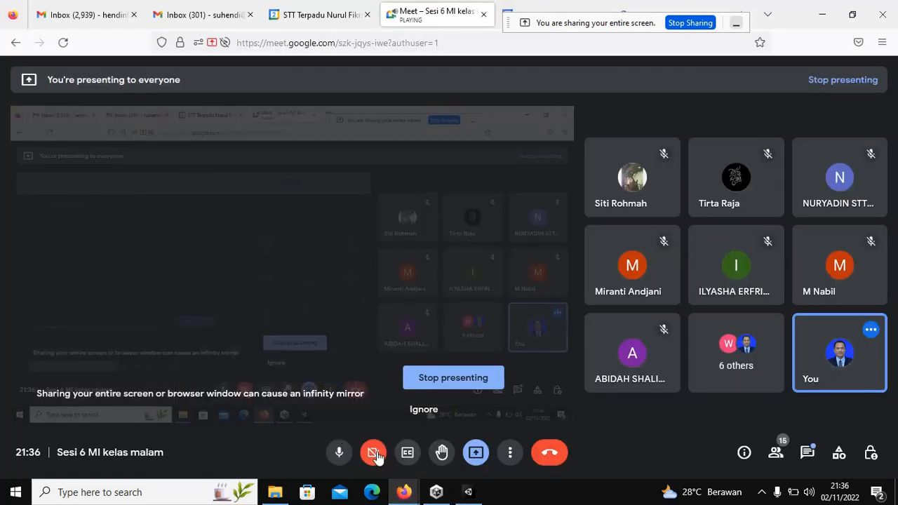
pyautogui.click(475, 453)
pyautogui.click(511, 417)
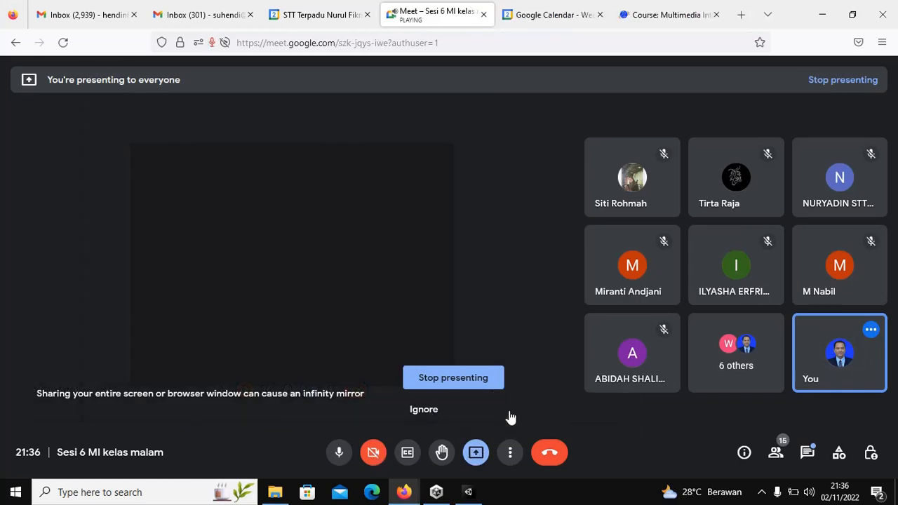
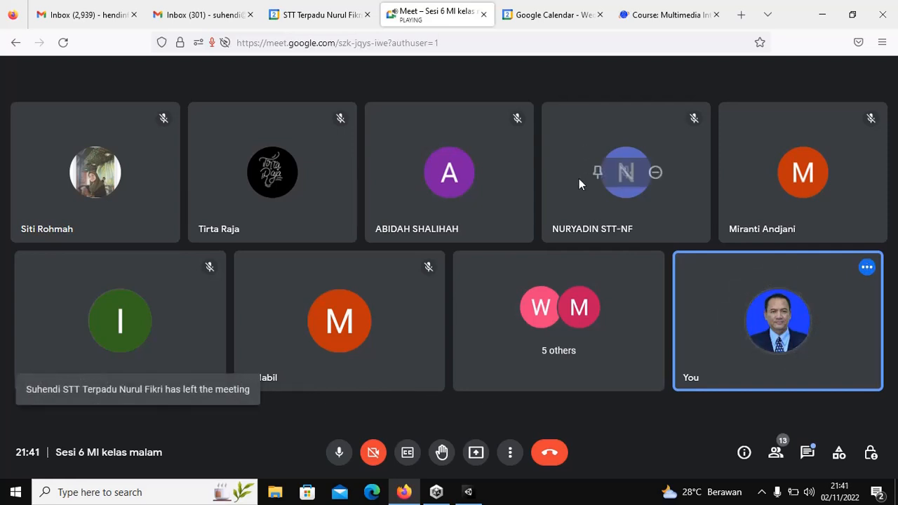
# Step: Open a new tab and load ais.nurulfikri.ac.id by typing 'ais' in the address bar
pyautogui.click(741, 15)
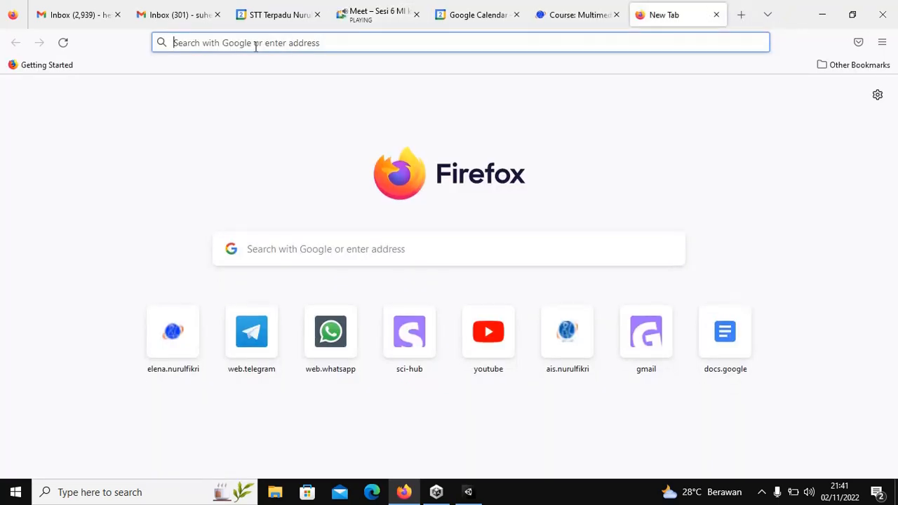
pyautogui.write('ais')
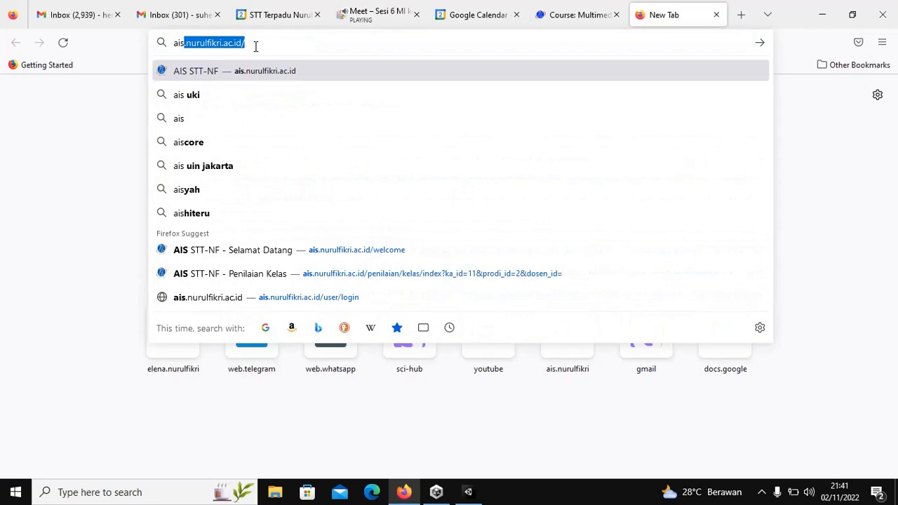
pyautogui.press('Return')
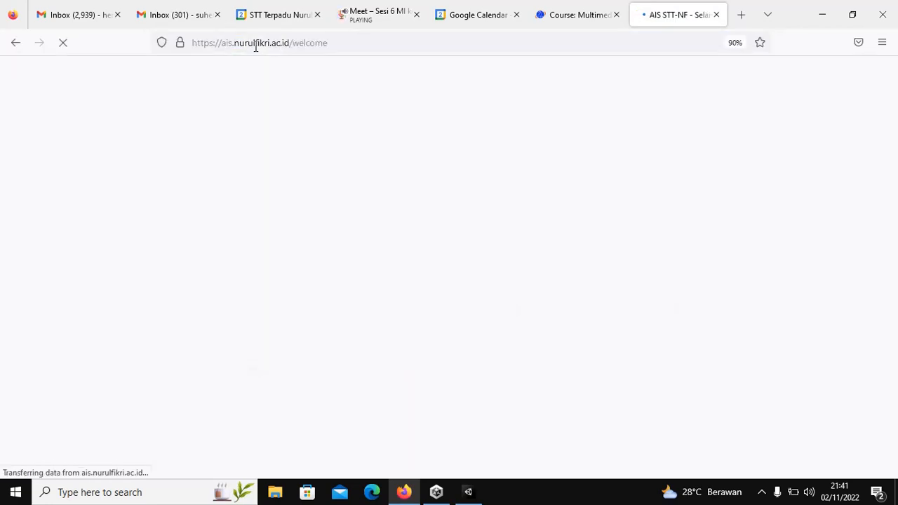